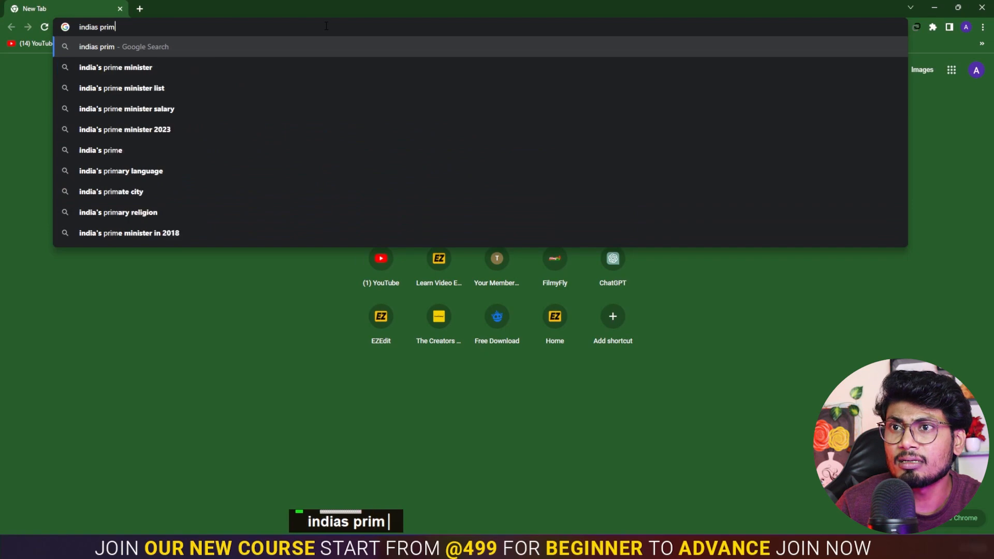
- Search Google for "india's prime minister list" and open the Wikipedia article List of prime ministers of India
key("Down")
key("Down")
key("Return")
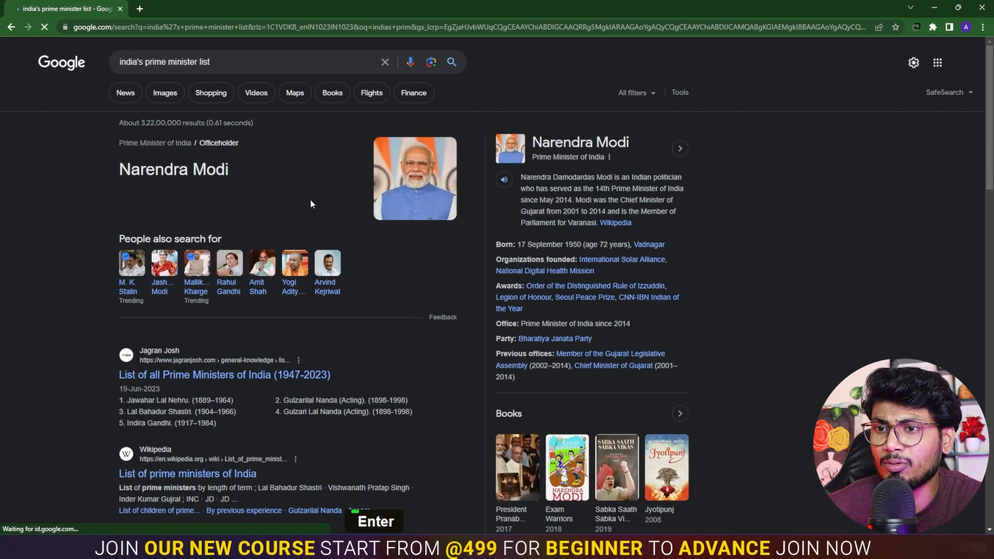
scroll(381, 285, "down", 2)
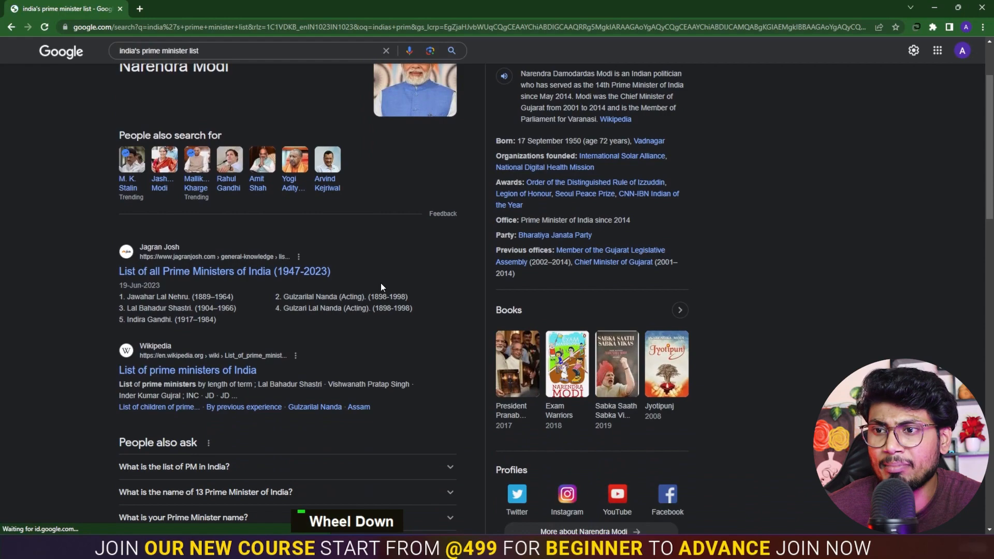
left_click(227, 370)
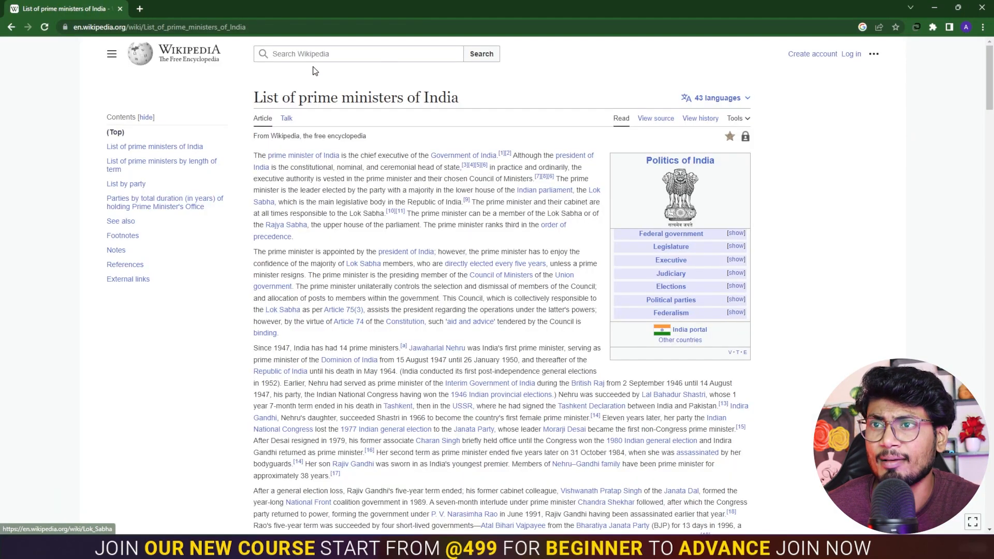
- Open Jawaharlal Nehru's article in a new tab from the table of prime ministers and switch to it
scroll(402, 284, "down", 8)
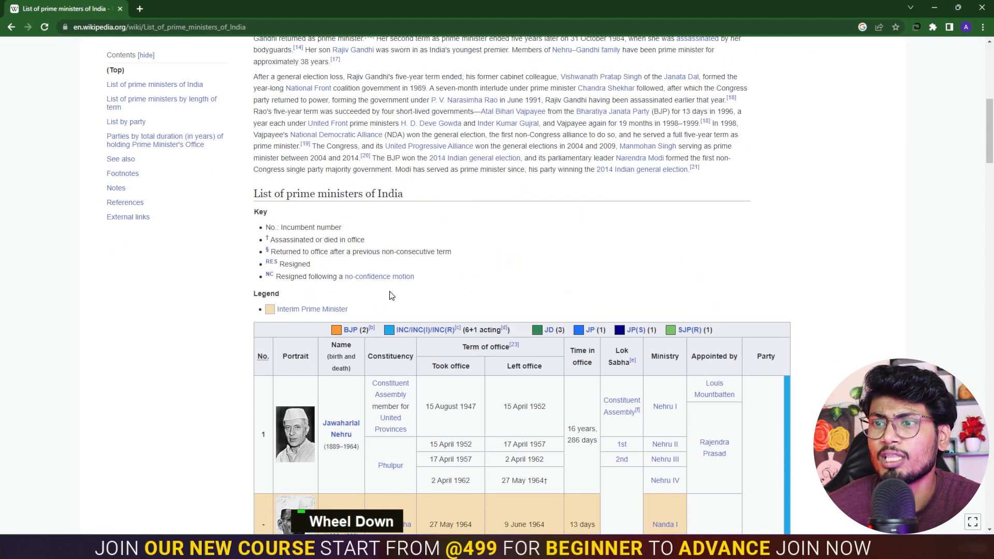
scroll(389, 297, "down", 20)
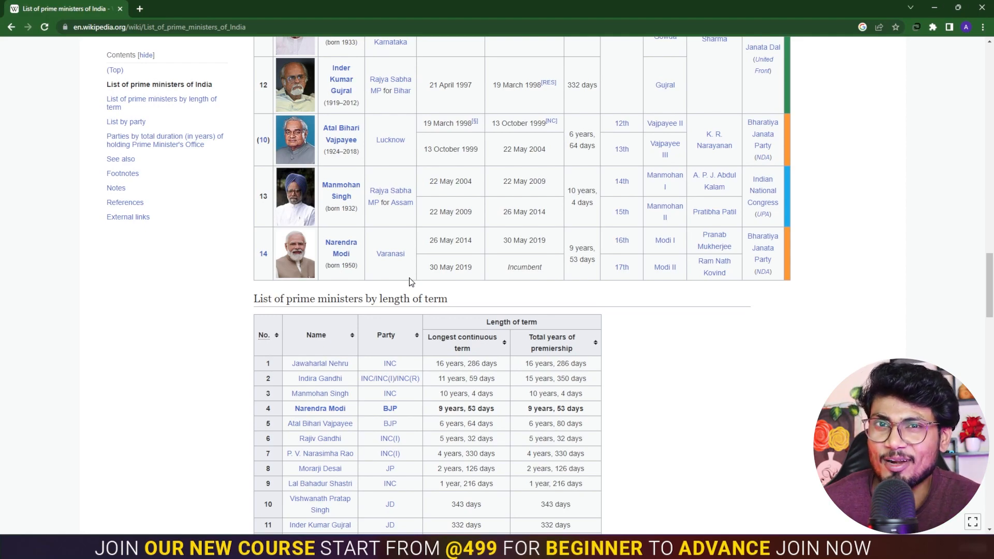
scroll(400, 294, "up", 14)
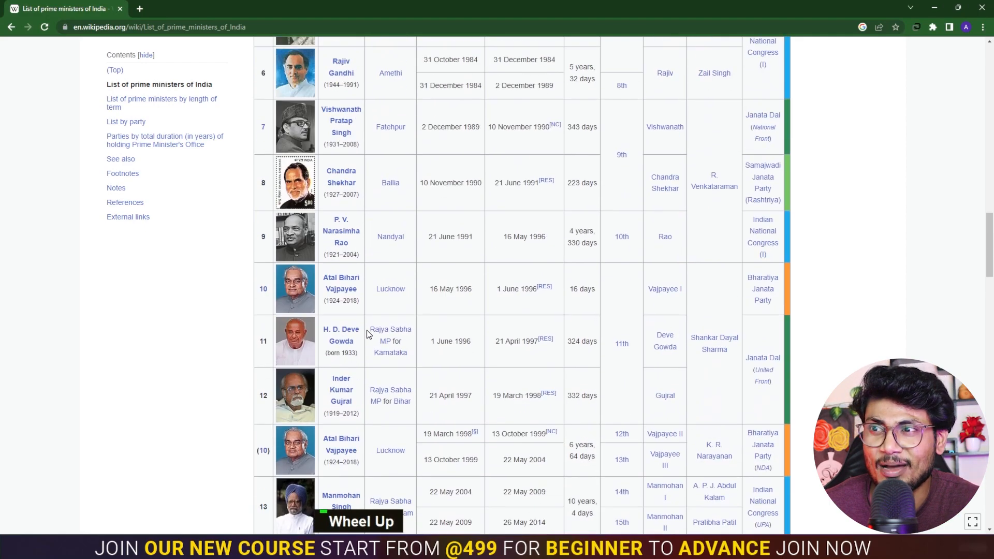
scroll(328, 361, "up", 5)
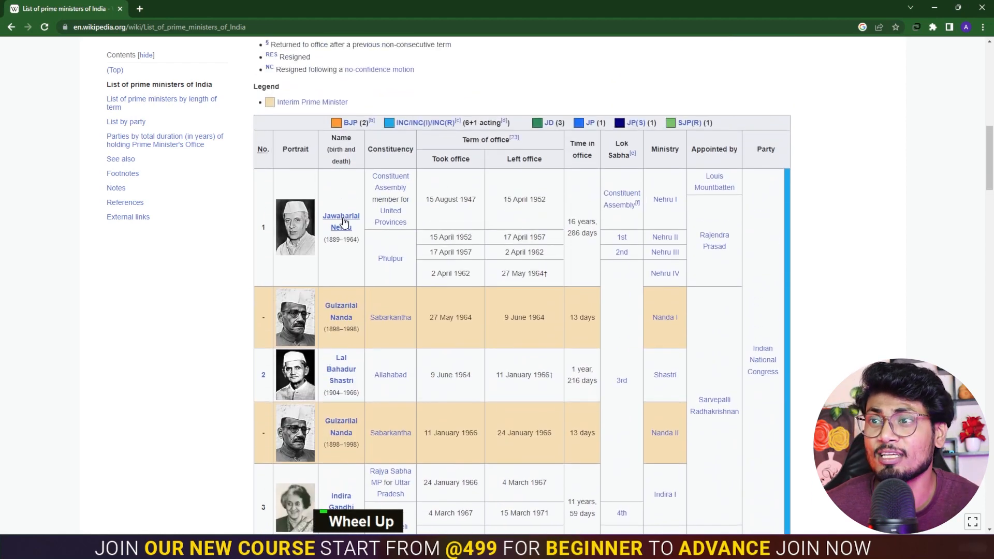
mouse_move(343, 222)
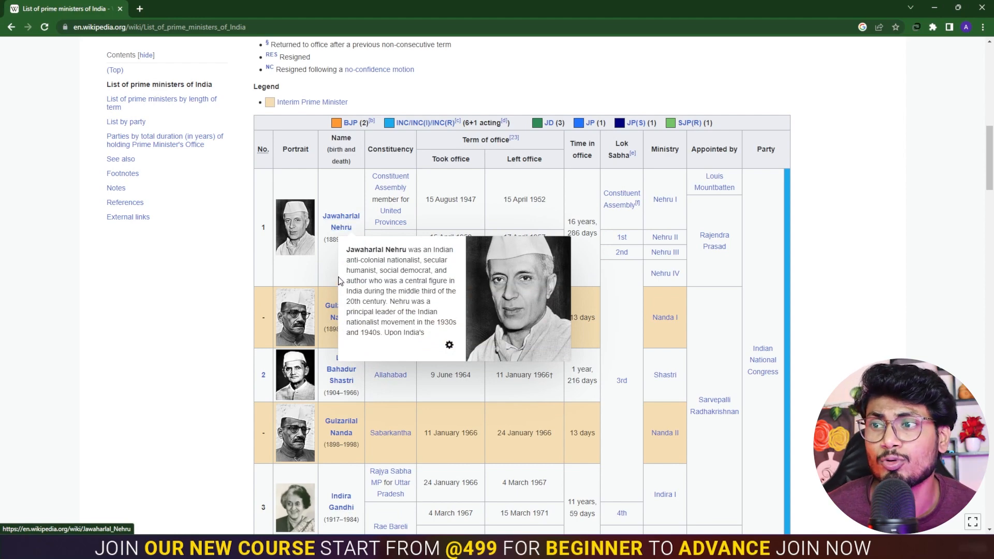
left_click(348, 228, "ctrl")
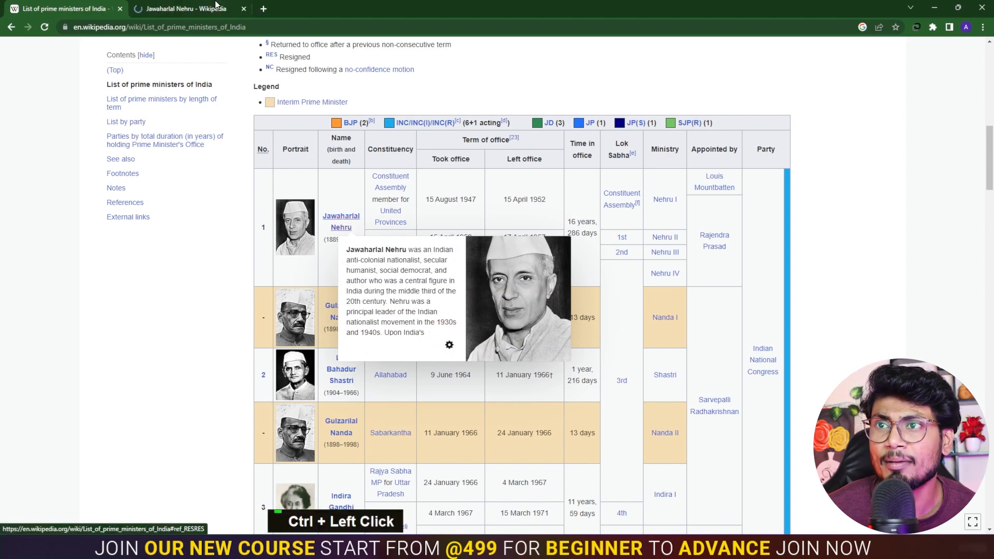
left_click(216, 7)
- Copy the article title Jawaharlal Nehru and search Google for it in a new tab
scroll(676, 280, "down", 15)
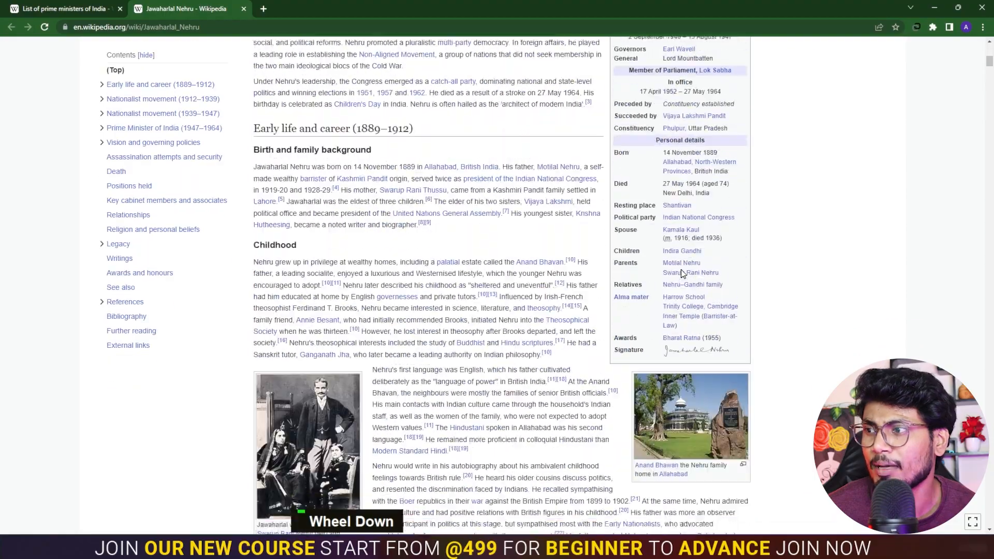
scroll(681, 274, "down", 20)
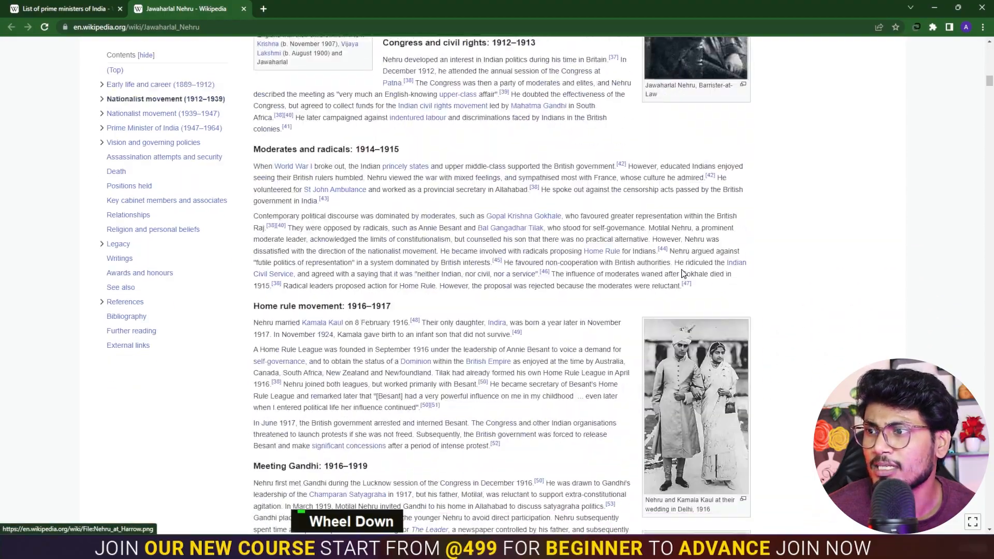
scroll(682, 270, "down", 20)
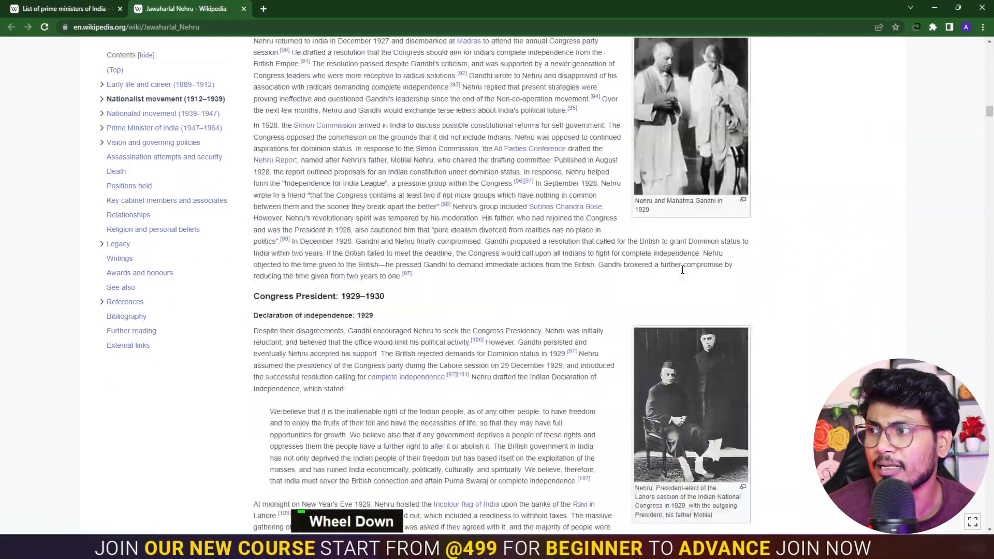
scroll(682, 269, "down", 20)
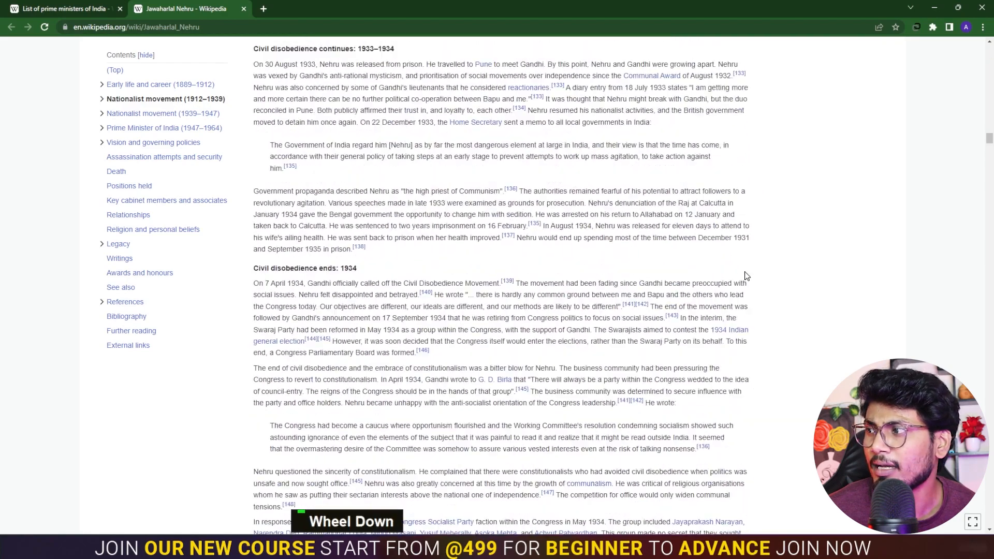
left_click_drag(989, 150, 988, 47)
left_click_drag(395, 106, 251, 101)
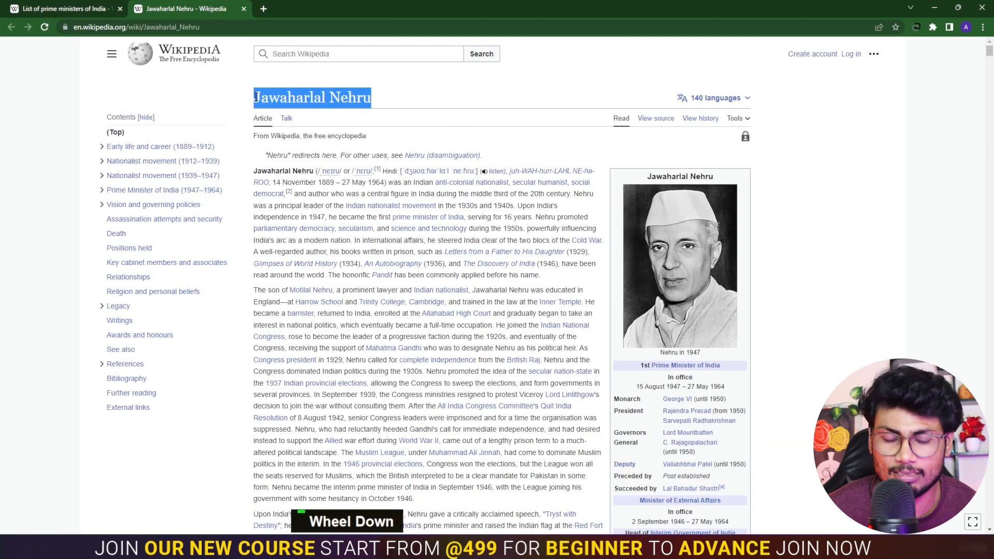
key("ctrl+c")
left_click(263, 9)
key("ctrl+v")
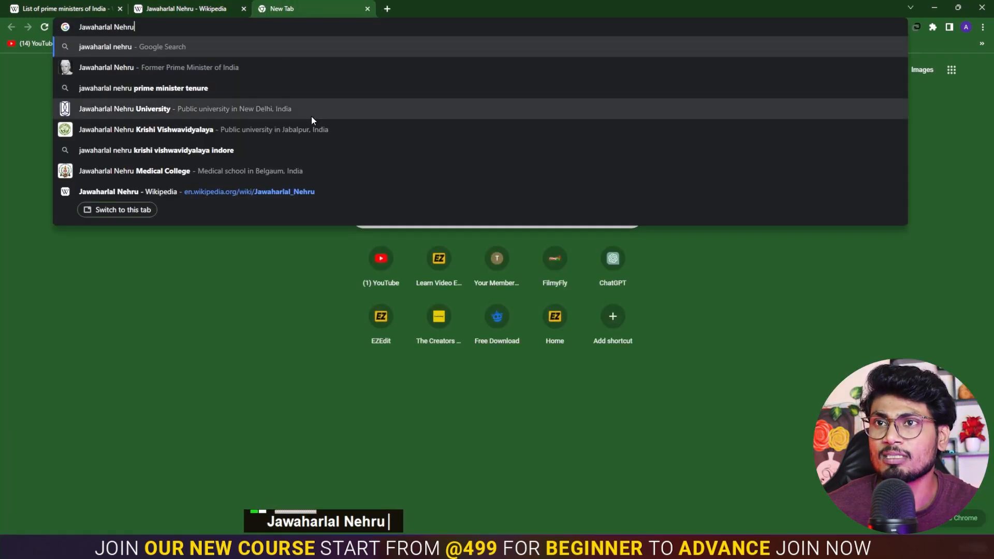
key("Return")
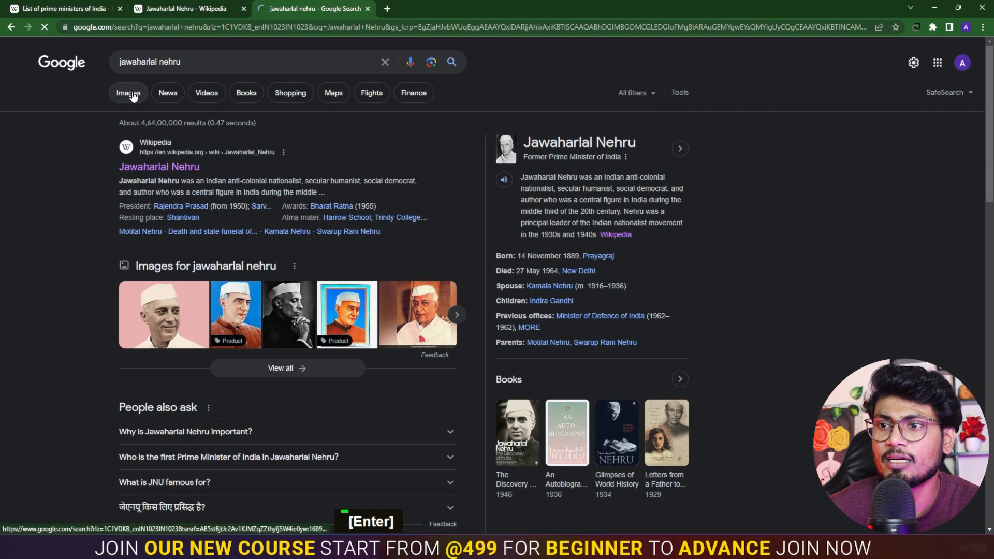
- Show the image results for jawaharlal nehru and copy the Jagran TV portrait image
left_click(132, 95)
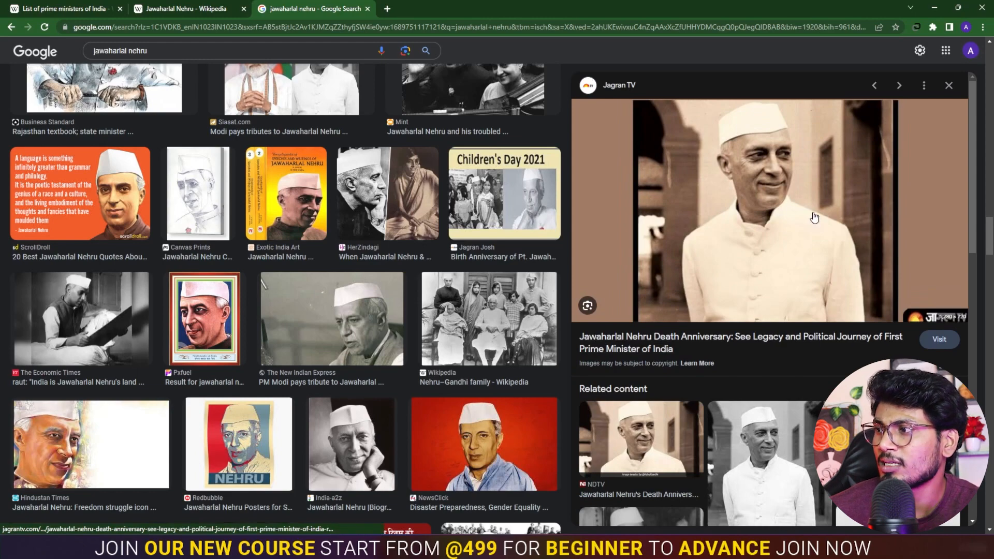
right_click(741, 164)
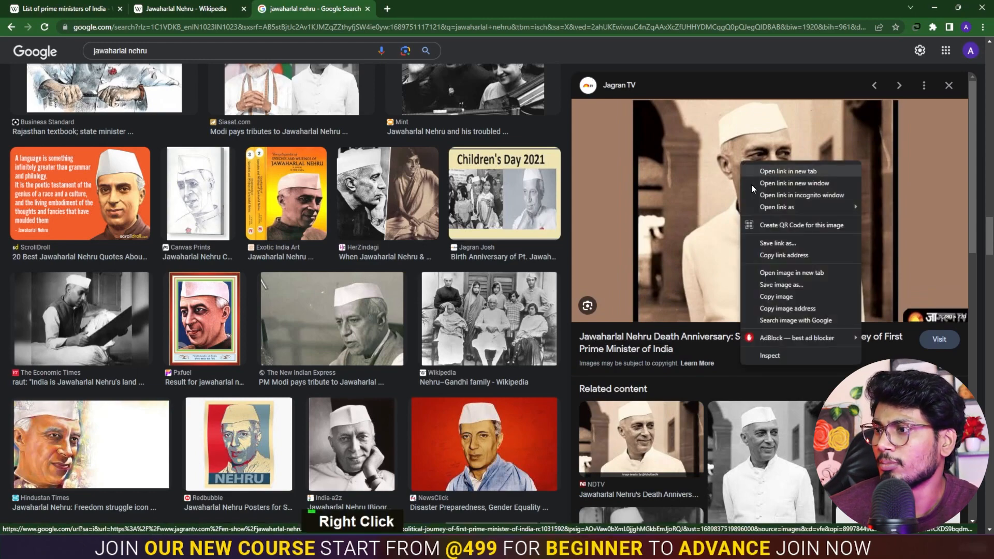
left_click(771, 302)
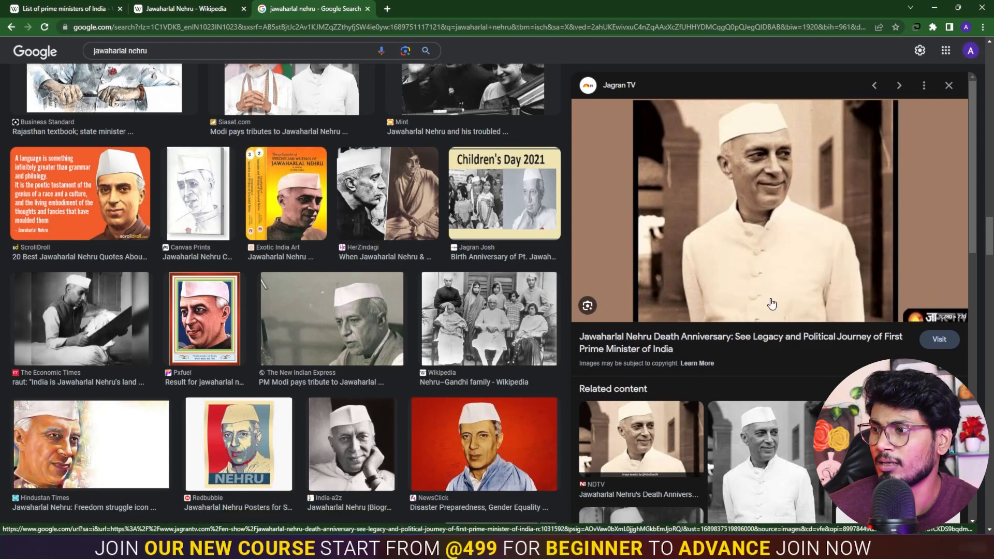
- Search for "remove bg" in a new tab, open remove.bg and paste the copied portrait for background removal
key("ctrl+t")
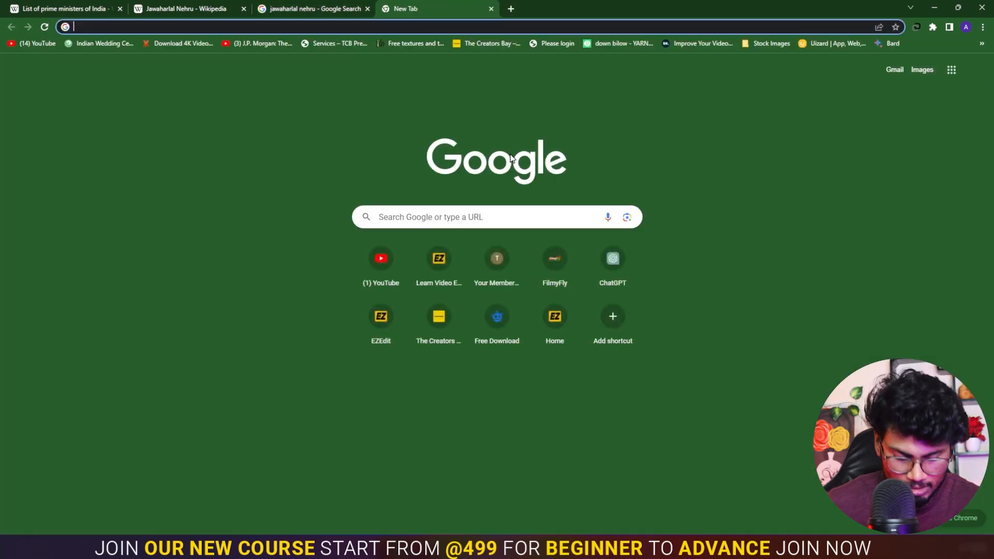
type("rem")
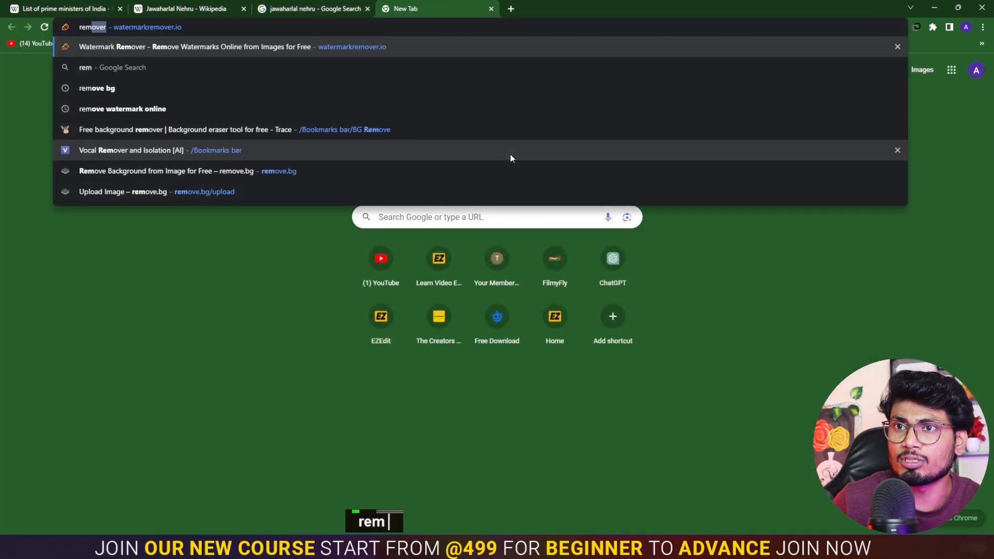
key("Down")
key("Down")
key("Return")
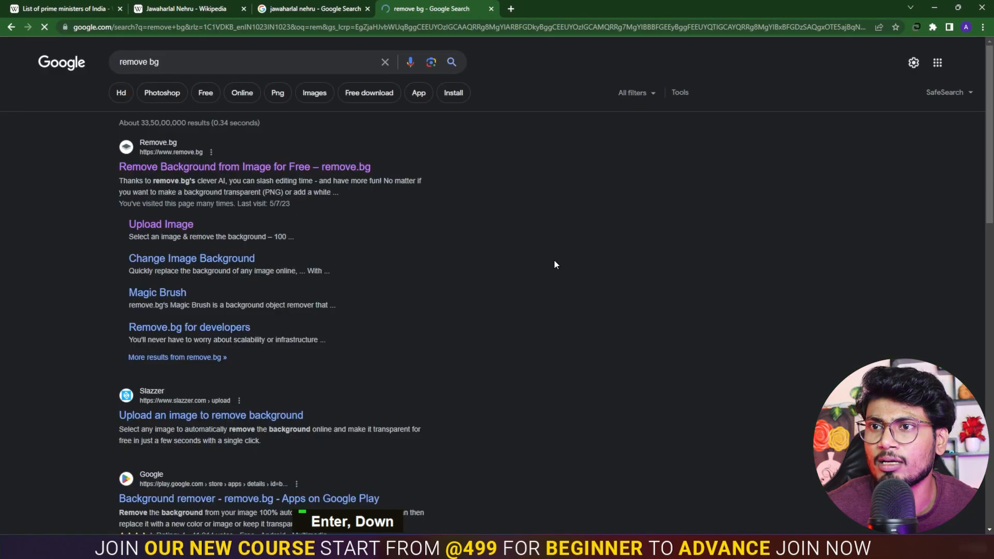
left_click(250, 167)
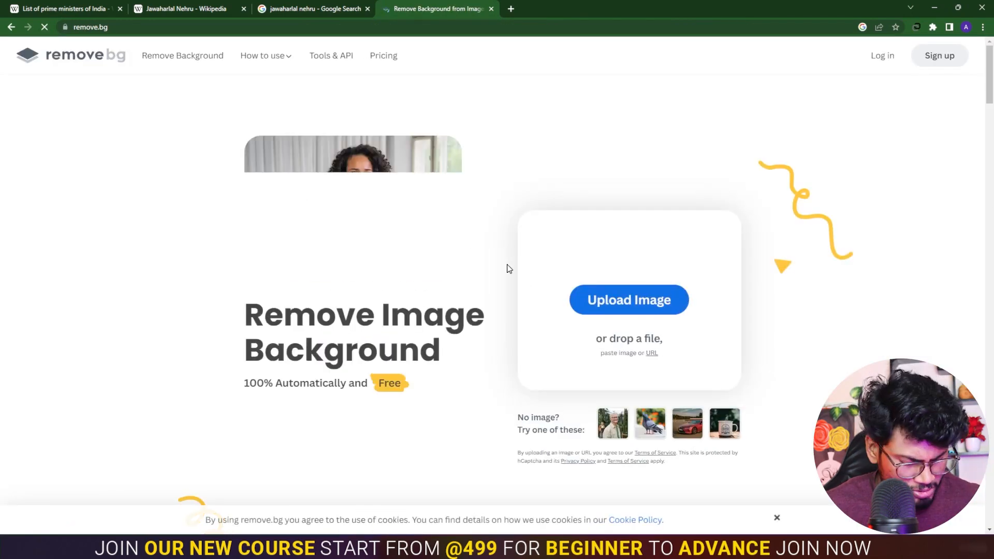
key("ctrl+v")
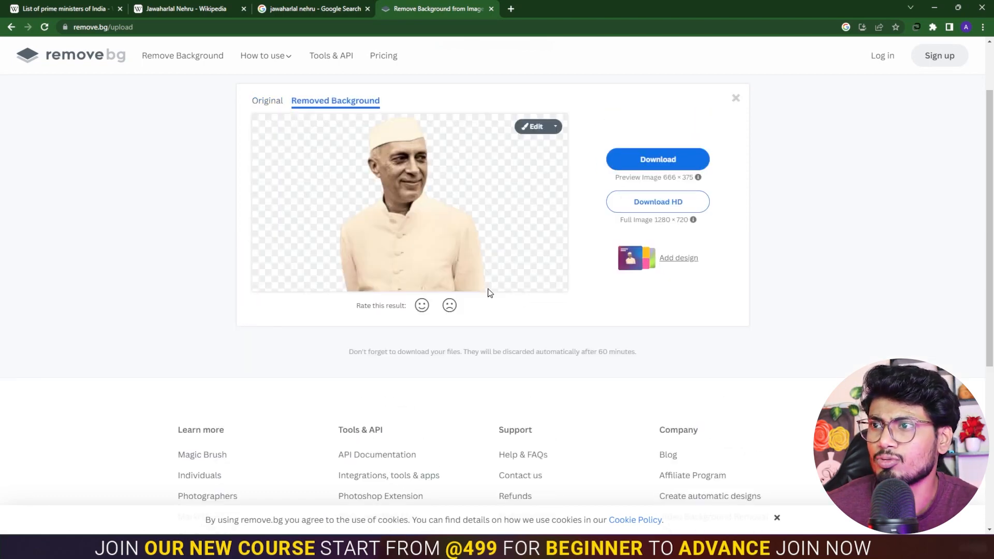
- Download the preview-size cutout with the removed background and show the file in its Downloads folder
left_click(647, 160)
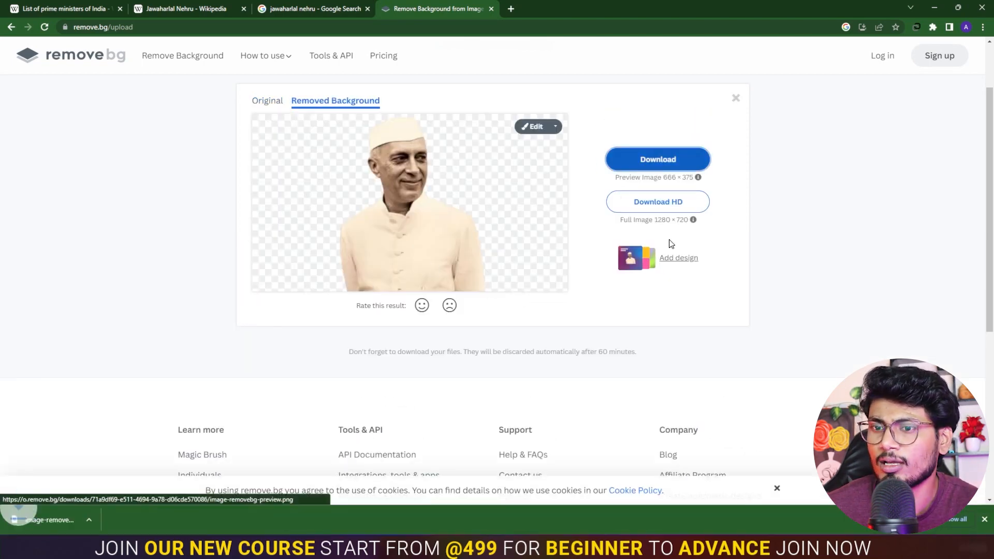
left_click(110, 520)
left_click(142, 485)
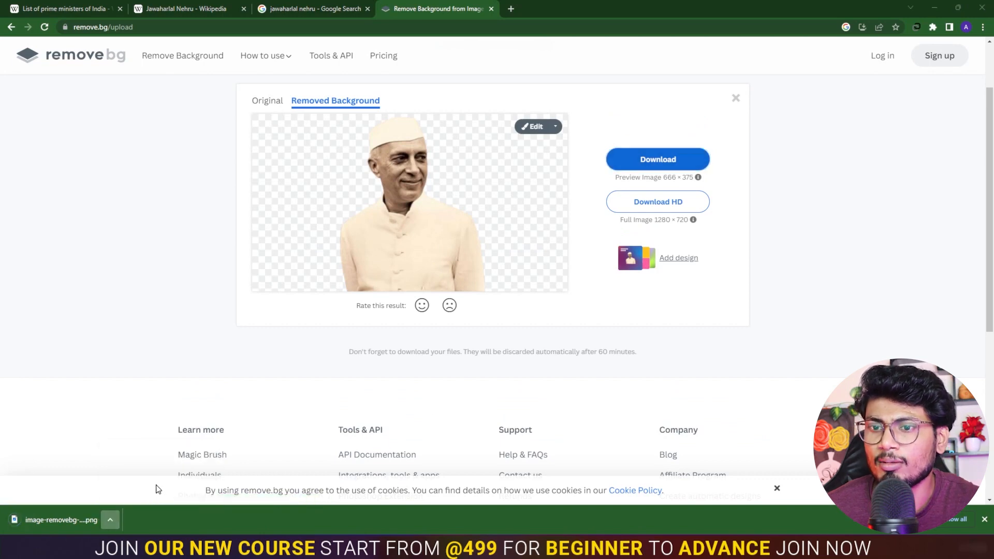
key("F2")
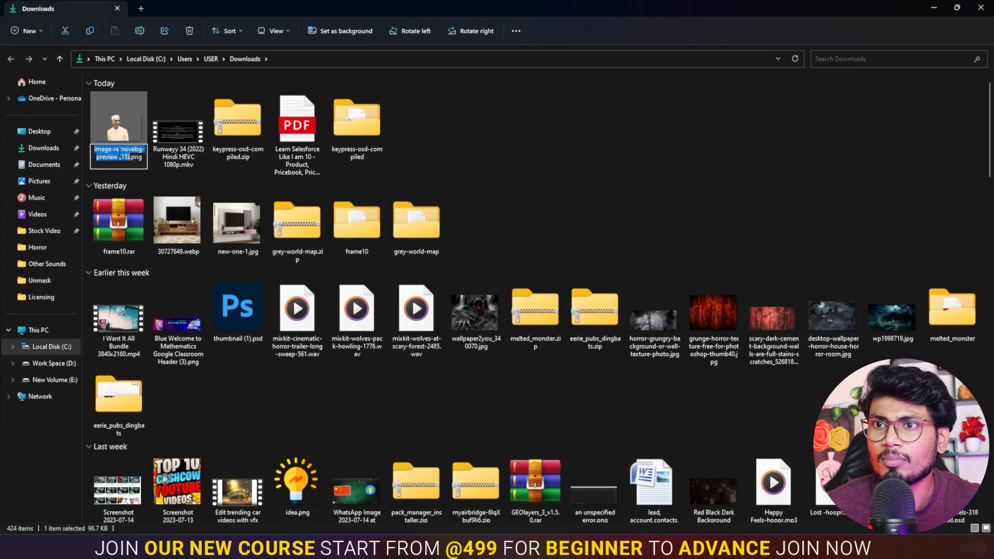
key("ctrl+v")
key("ctrl+v")
- Copy the text "jawaharlal nehru" from the image search in Chrome and rename the downloaded cutout PNG with it in File Explorer
key("alt+Tab")
key("alt+Tab")
key("alt+Tab")
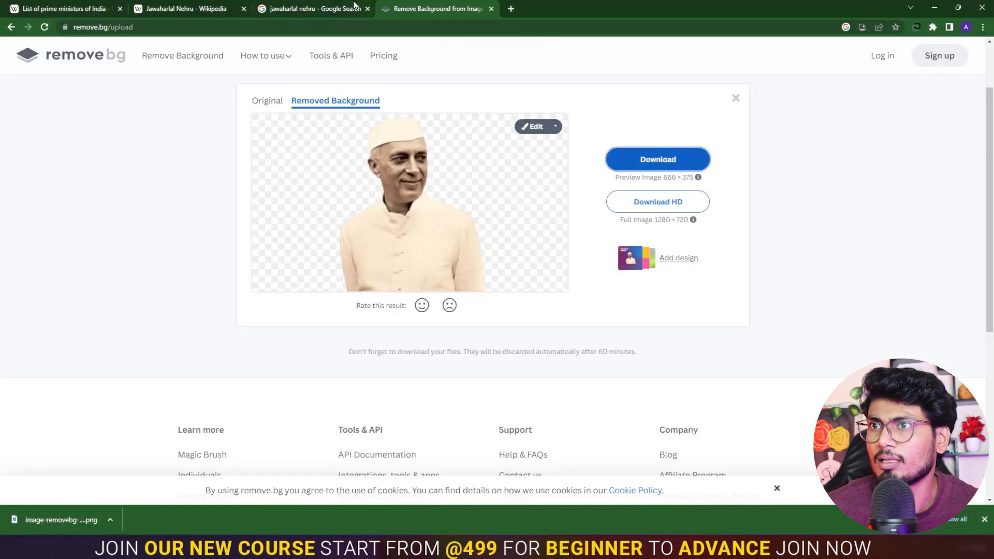
left_click(292, 8)
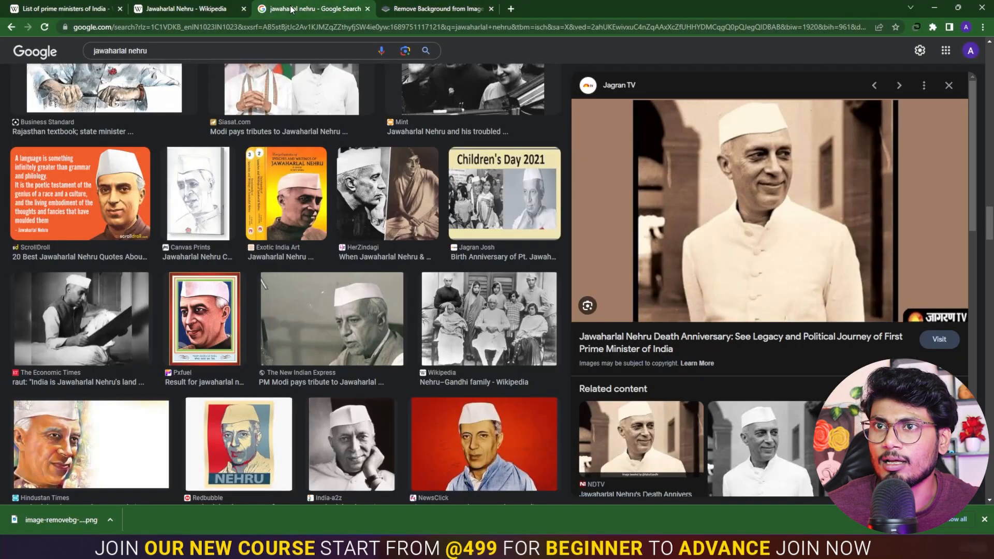
left_click_drag(178, 51, 14, 42)
key("ctrl+c")
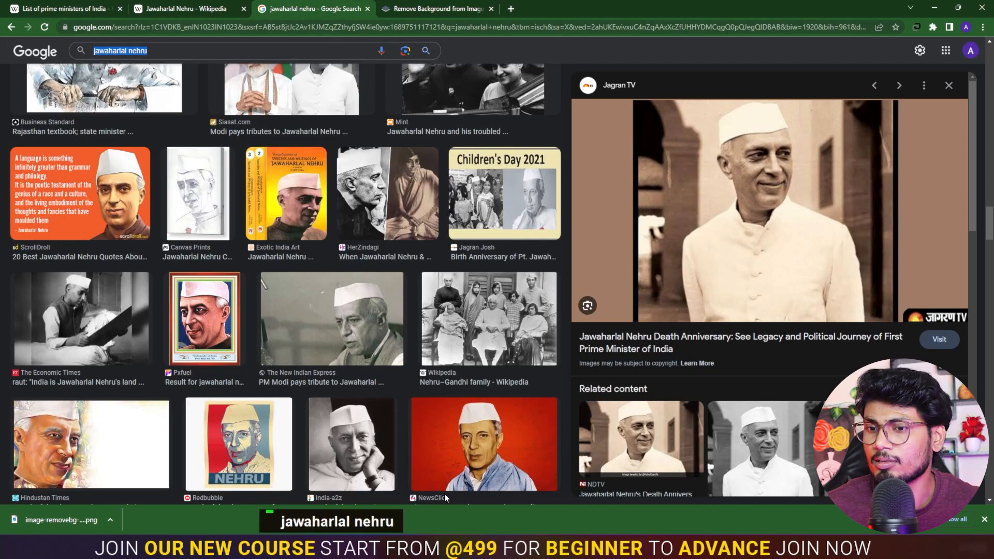
left_click(533, 546)
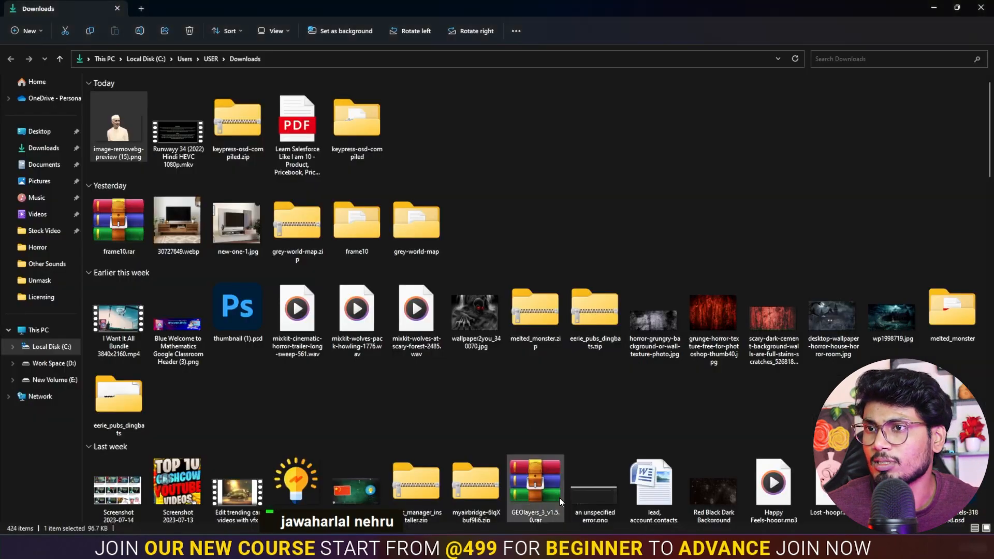
left_click(118, 154)
key("ctrl+v")
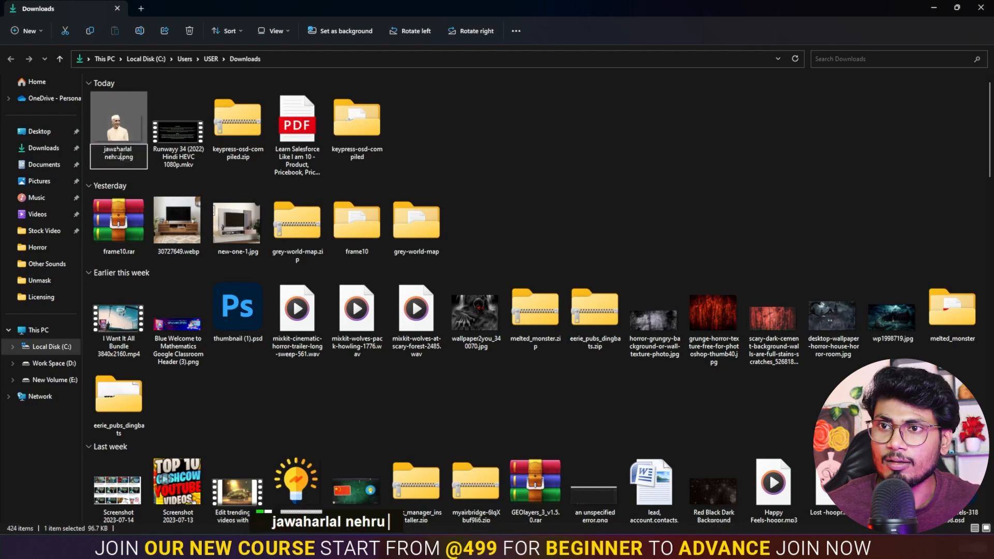
left_click(121, 115)
- Return to Chrome, close the Jawaharlal Nehru Wikipedia tab and open Gulzarilal Nanda's article from the list of prime ministers
key("alt+Tab")
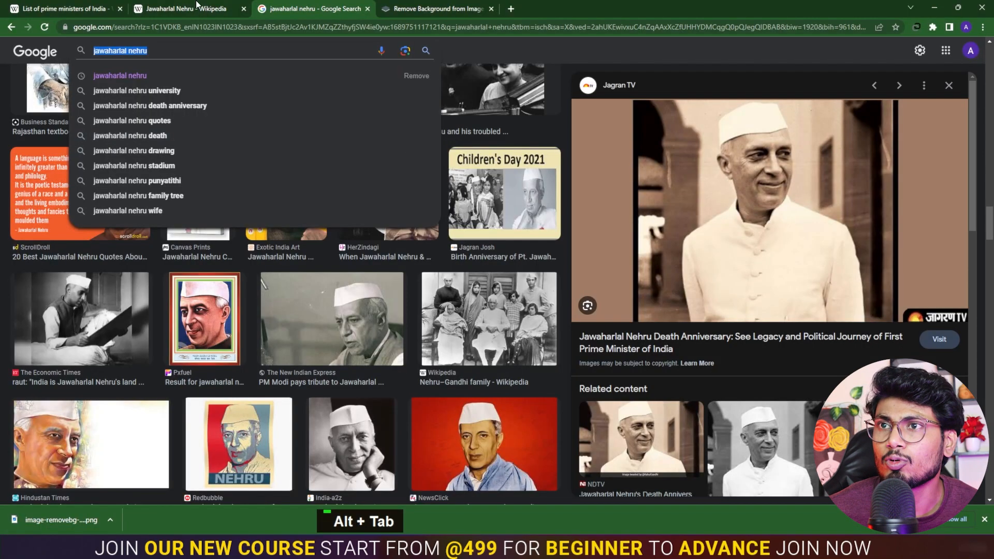
left_click(191, 7)
left_click(244, 10)
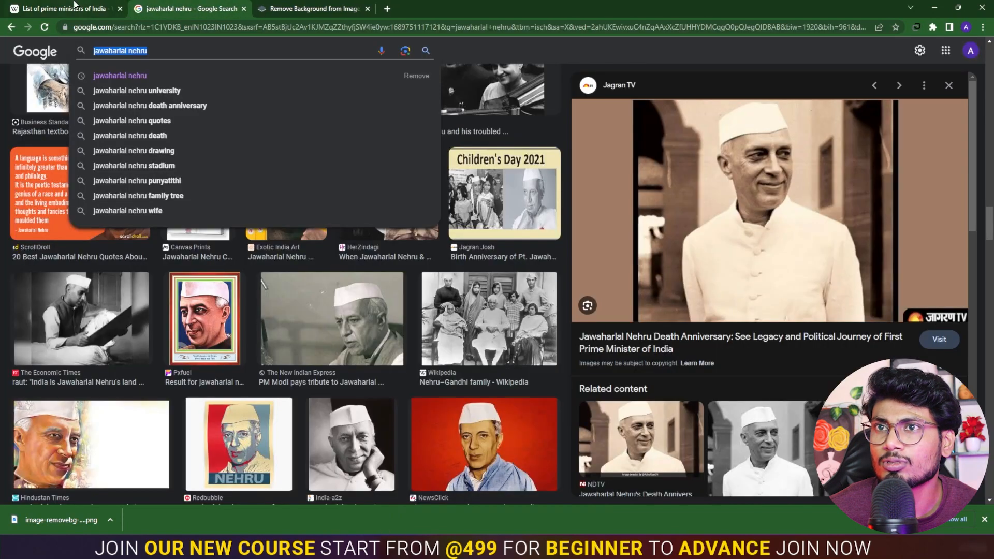
left_click(77, 7)
left_click(342, 309)
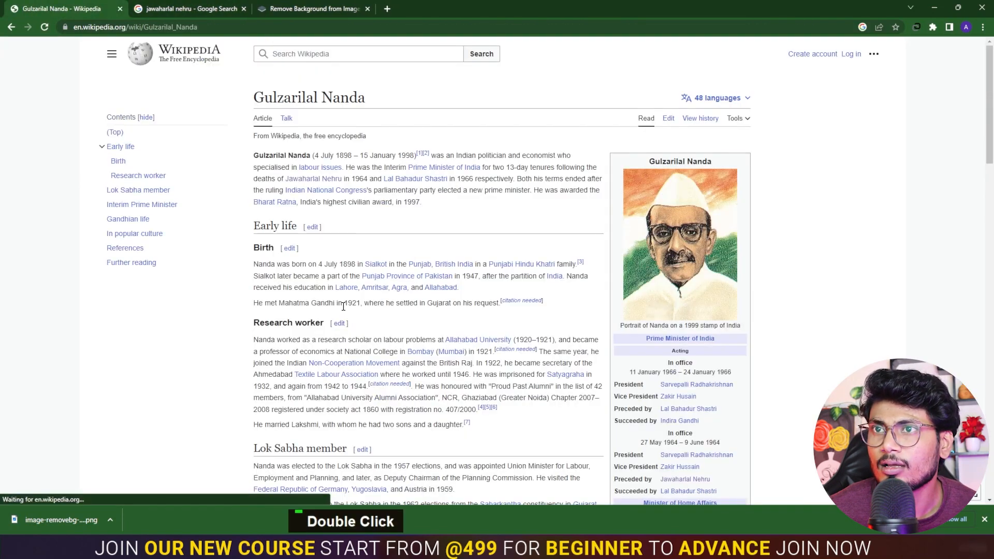
- Copy the title "Gulzarilal Nanda" from the Wikipedia article and run an image search for it in place of the Nehru search
left_click_drag(385, 102, 253, 102)
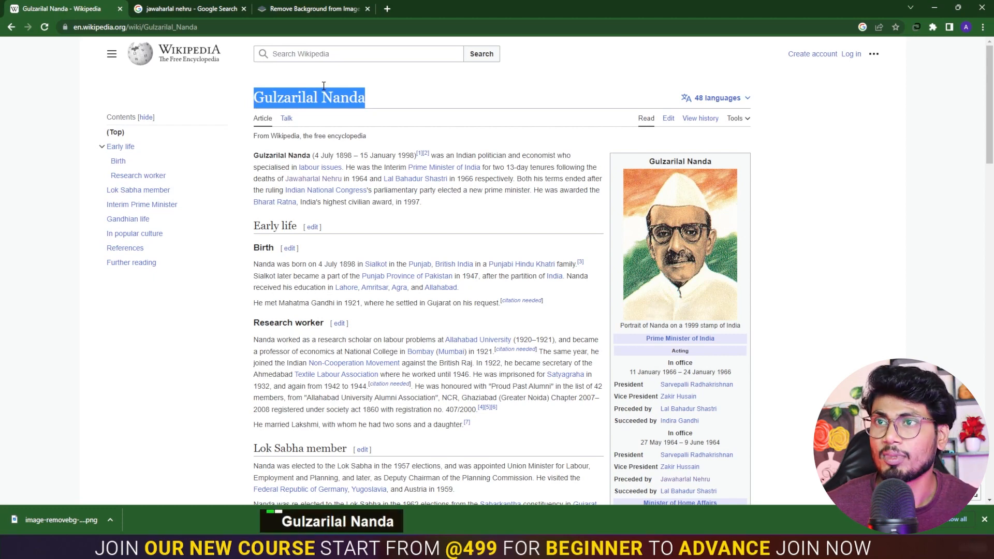
left_click(193, 8)
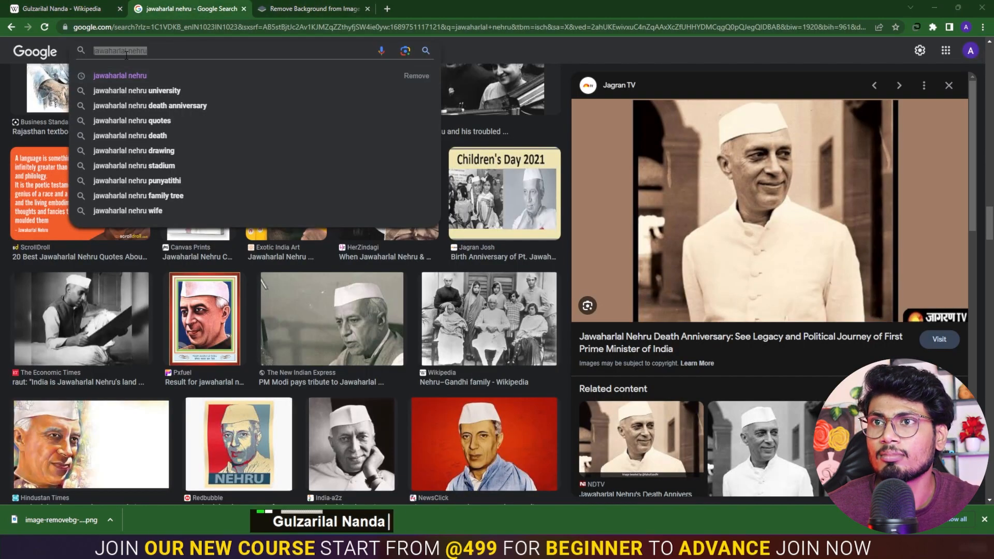
key("ctrl+v")
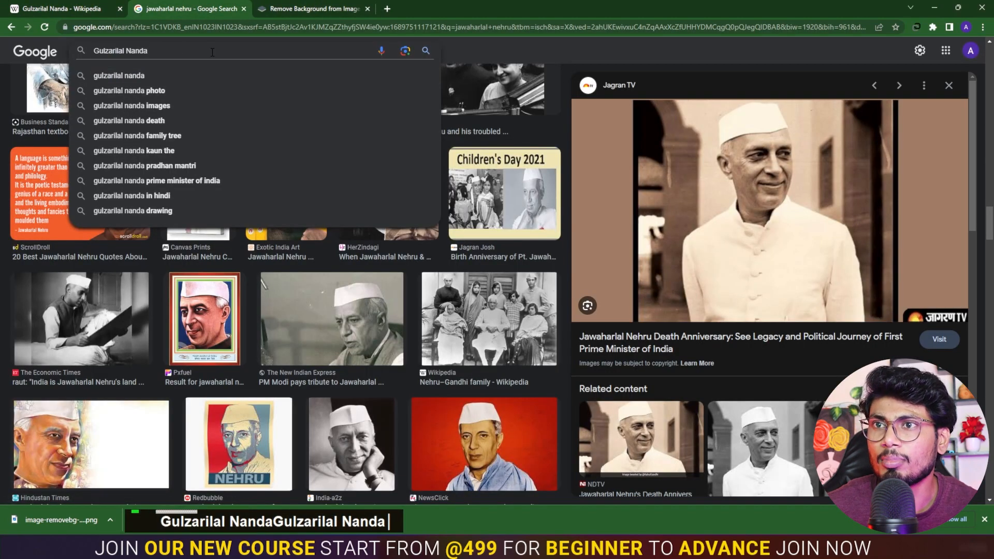
key("Return")
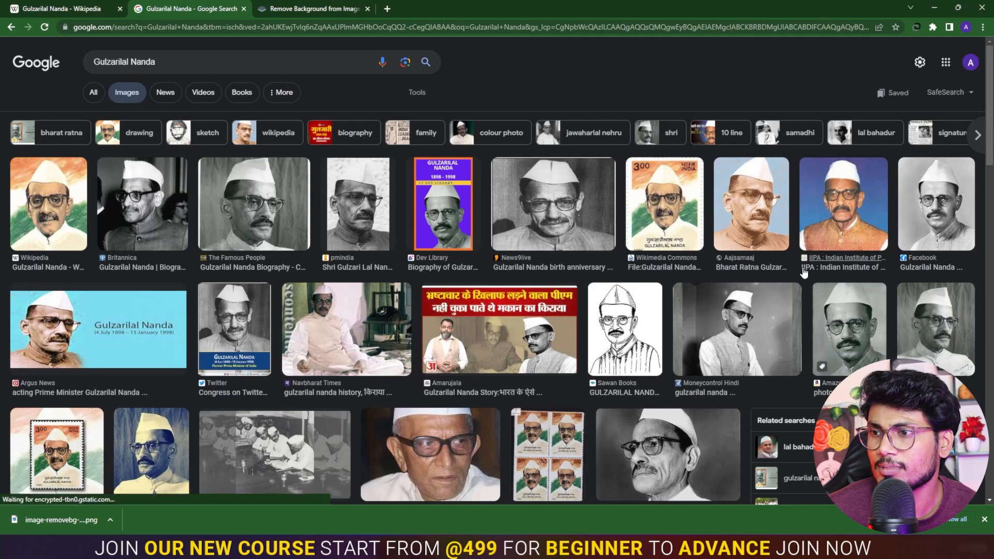
- Look through the Gulzarilal Nanda image results for a portrait suitable for background removal
scroll(804, 272, "down", 7)
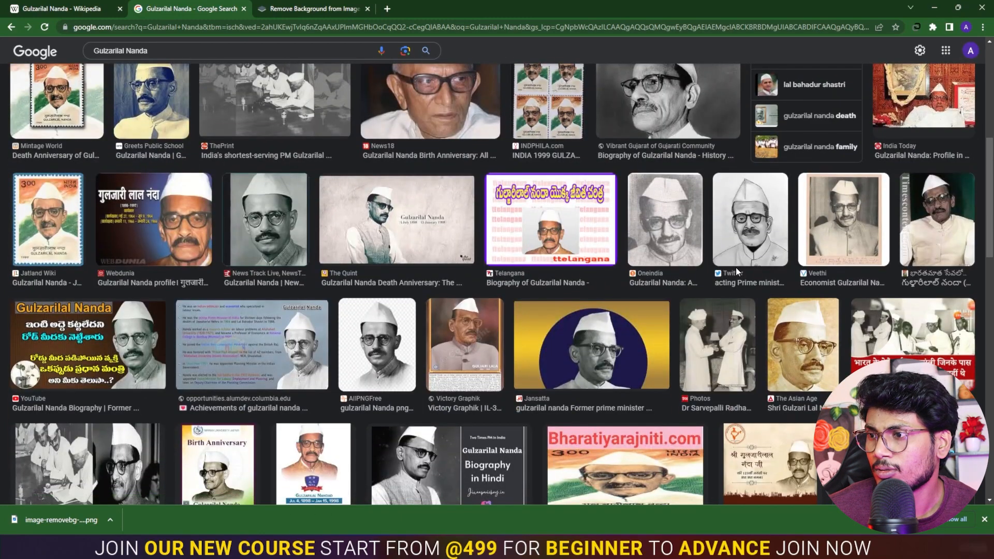
scroll(735, 267, "down", 4)
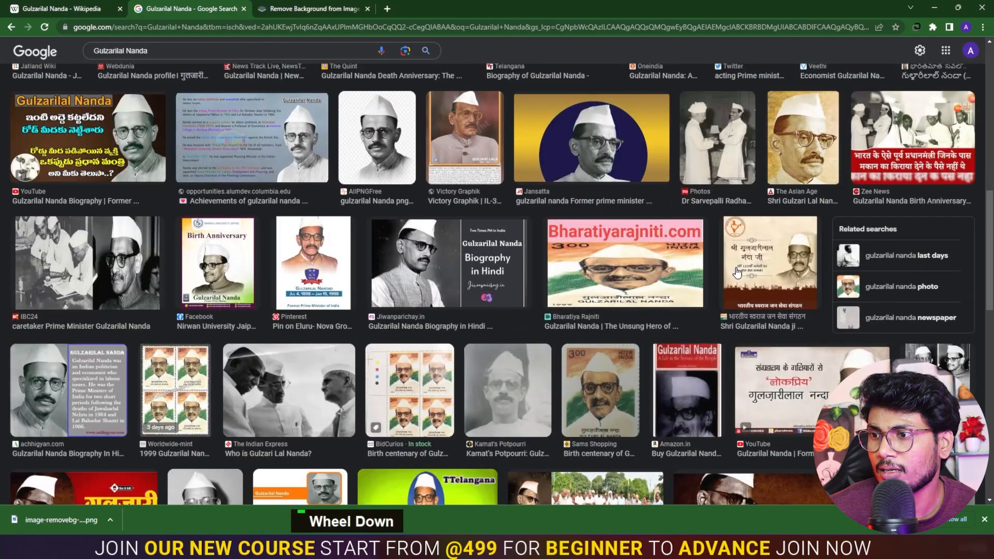
scroll(737, 272, "down", 4)
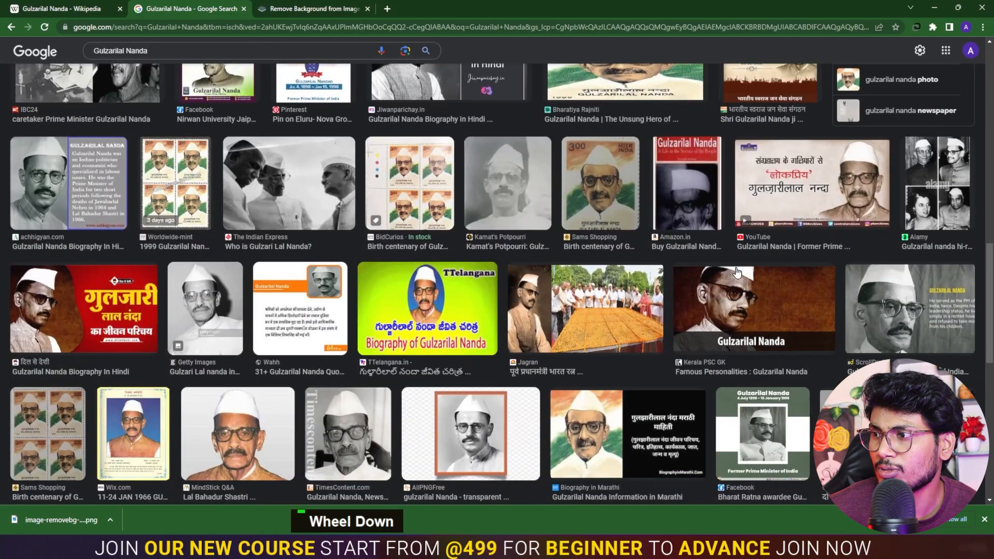
scroll(737, 273, "down", 4)
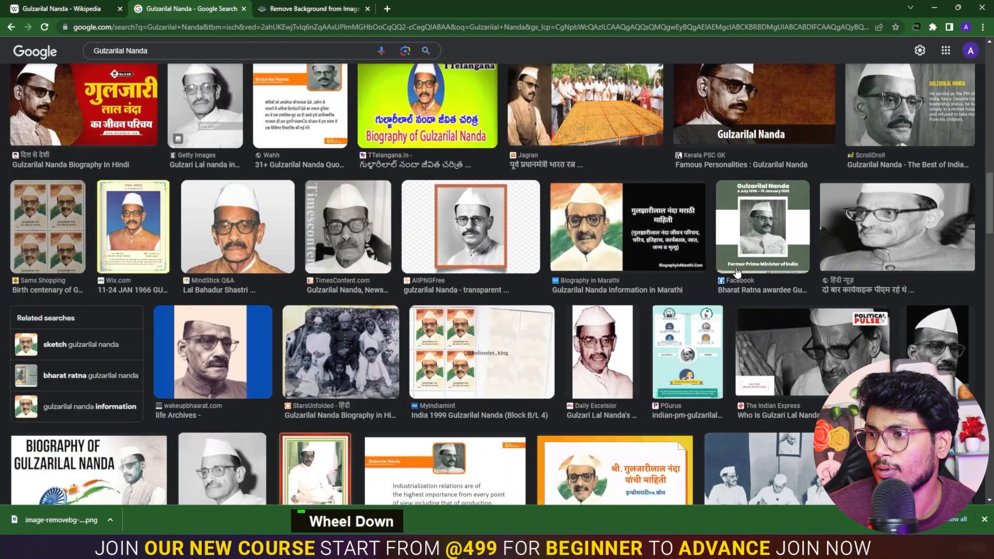
scroll(737, 273, "down", 4)
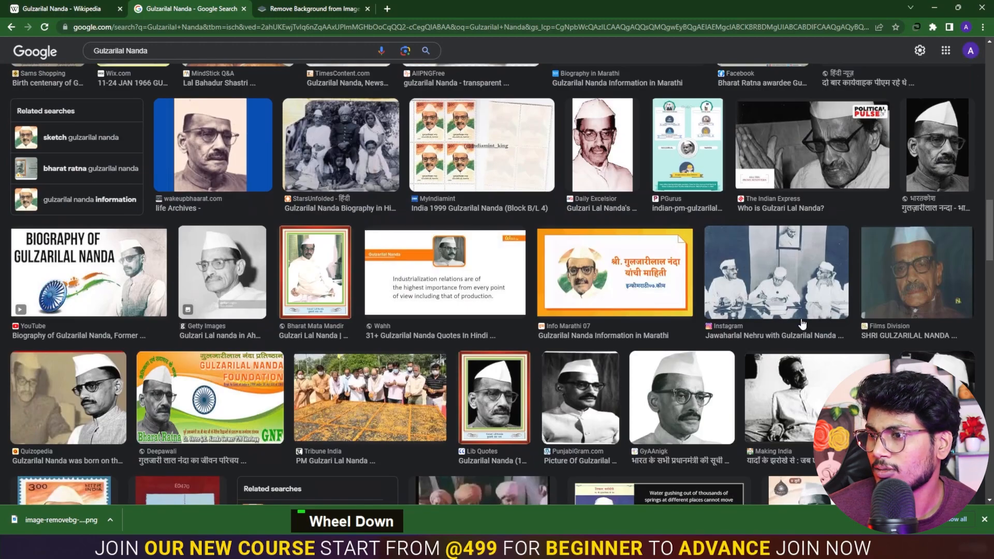
scroll(803, 325, "down", 5)
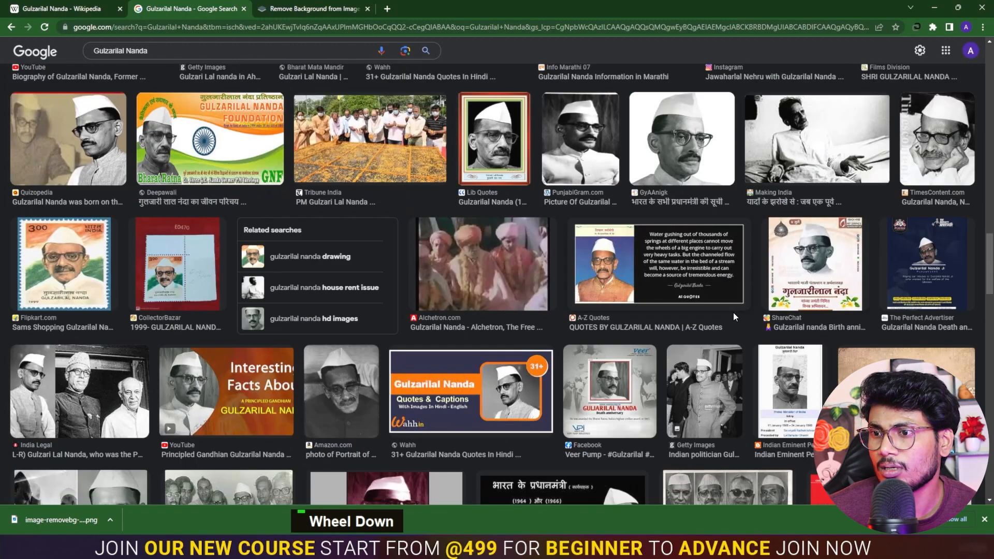
scroll(733, 317, "down", 2)
scroll(733, 319, "up", 15)
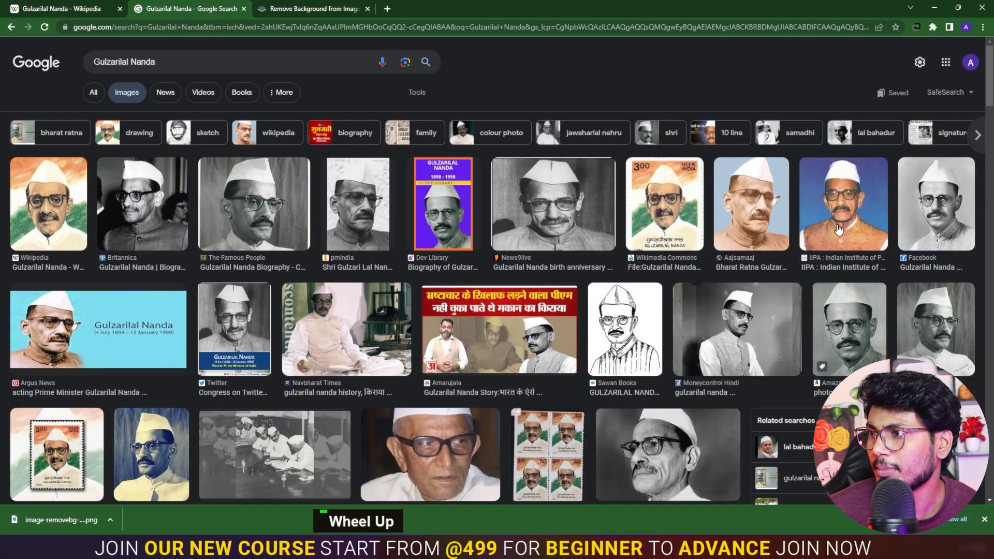
- Compare the previews of the IIPA, Moneycontrol Hindi and Facebook portraits and look through their related images
left_click(840, 229)
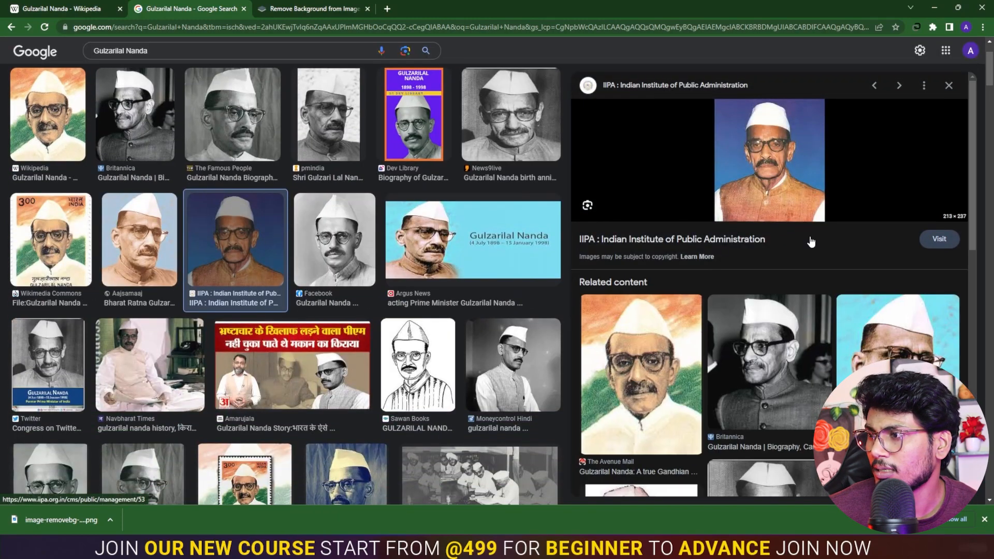
left_click(556, 379)
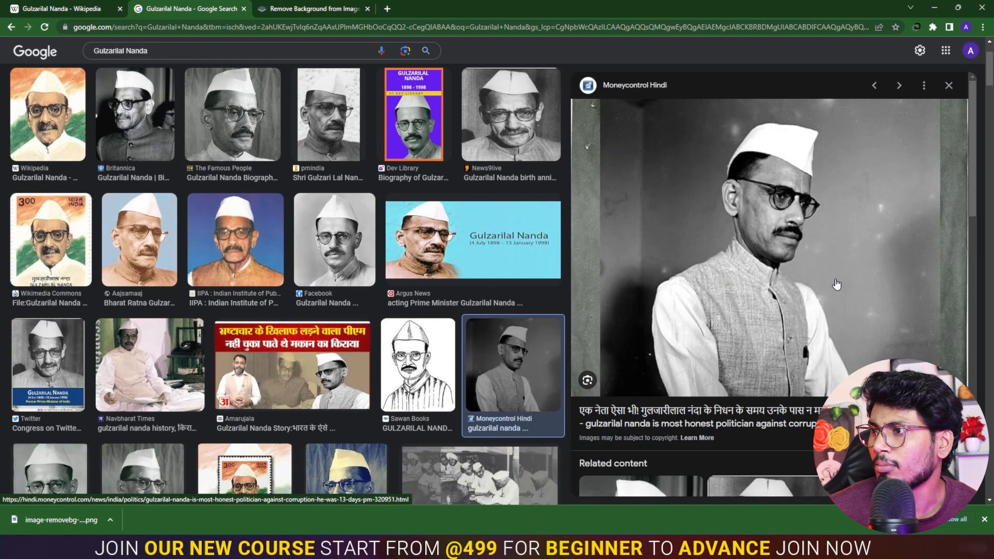
scroll(836, 283, "down", 5)
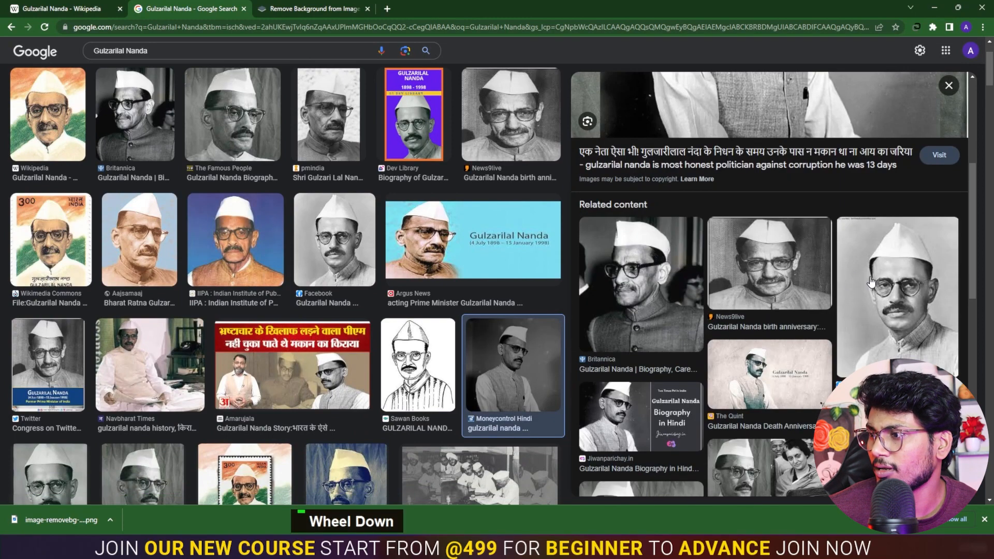
left_click(904, 284)
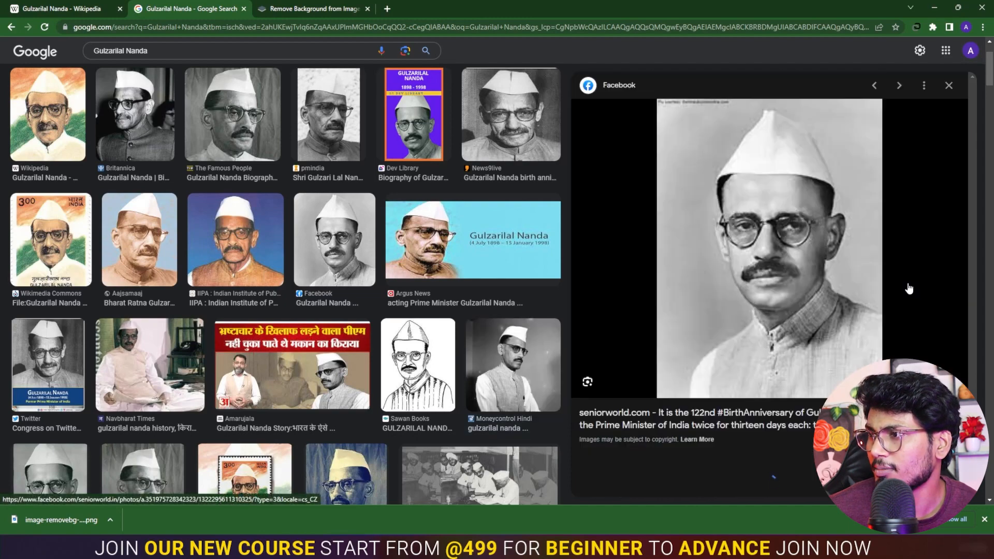
scroll(833, 261, "down", 5)
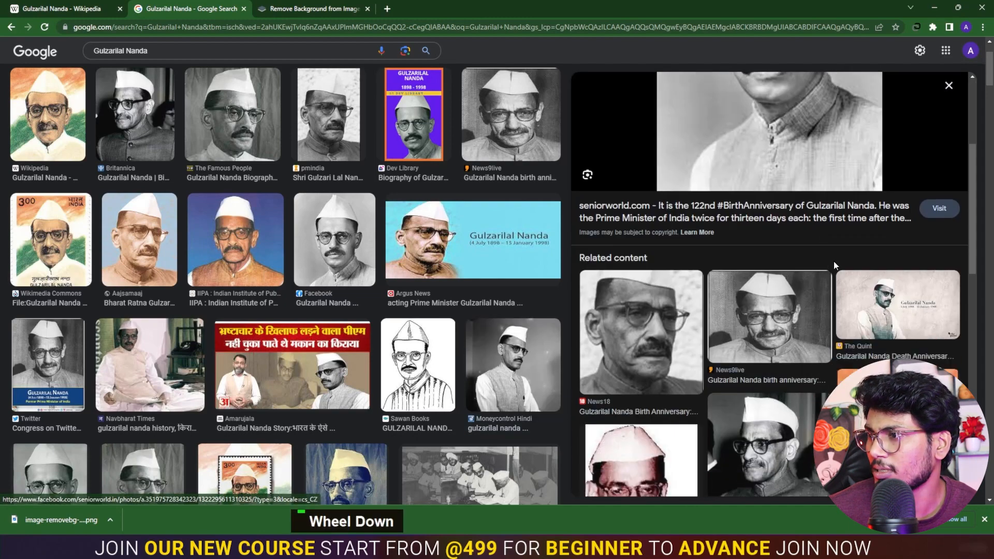
scroll(847, 282, "up", 5)
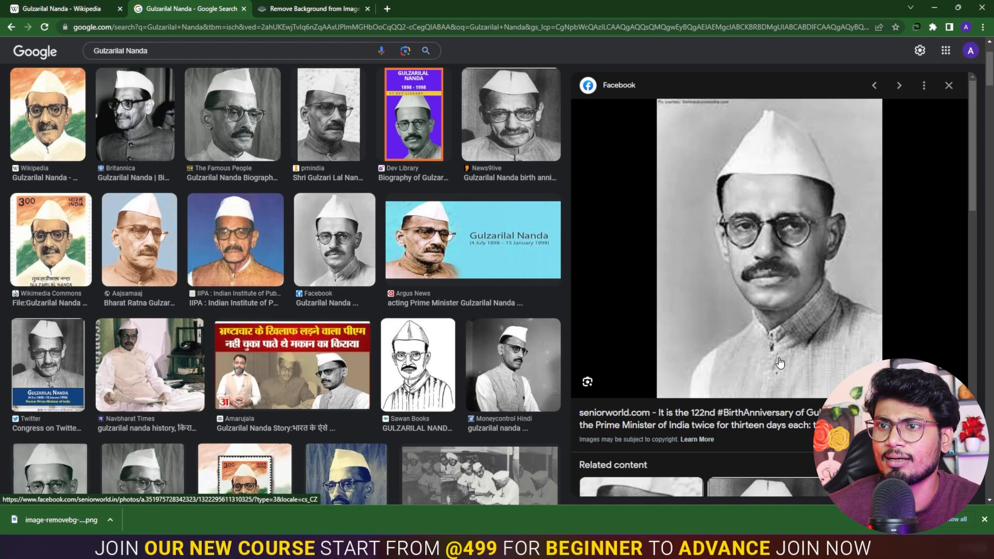
scroll(797, 300, "down", 10)
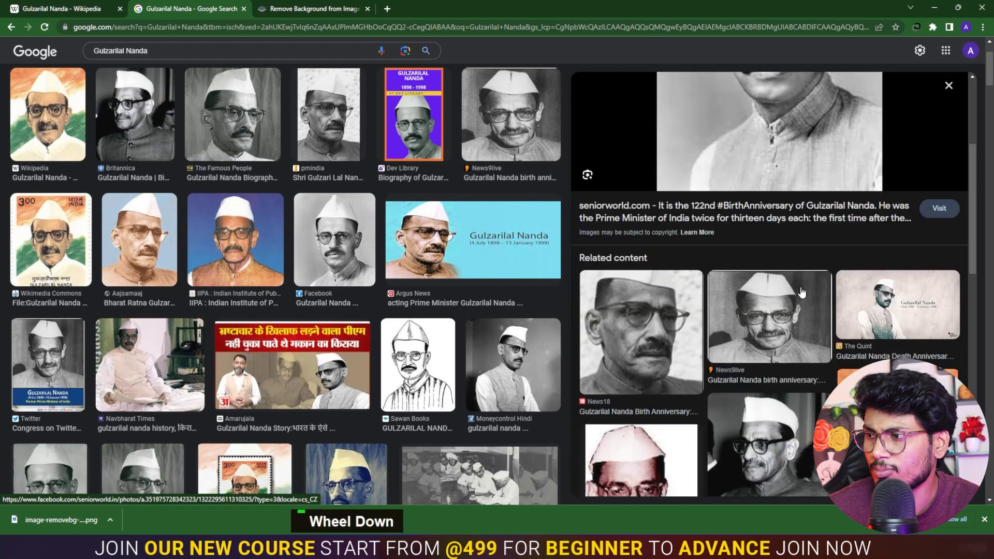
scroll(801, 292, "down", 6)
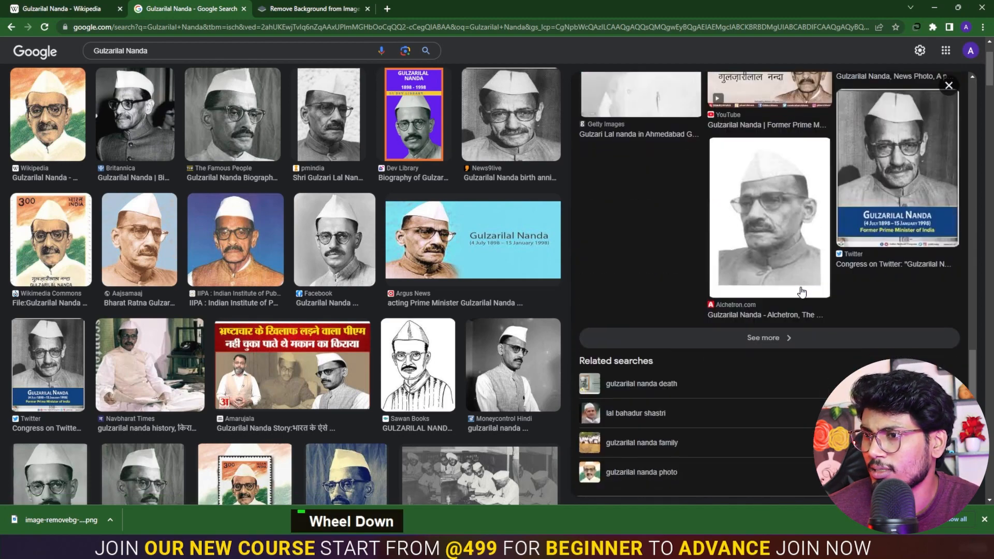
- Reopen the Moneycontrol Hindi portrait of Gulzarilal Nanda and copy the image
left_click(519, 350)
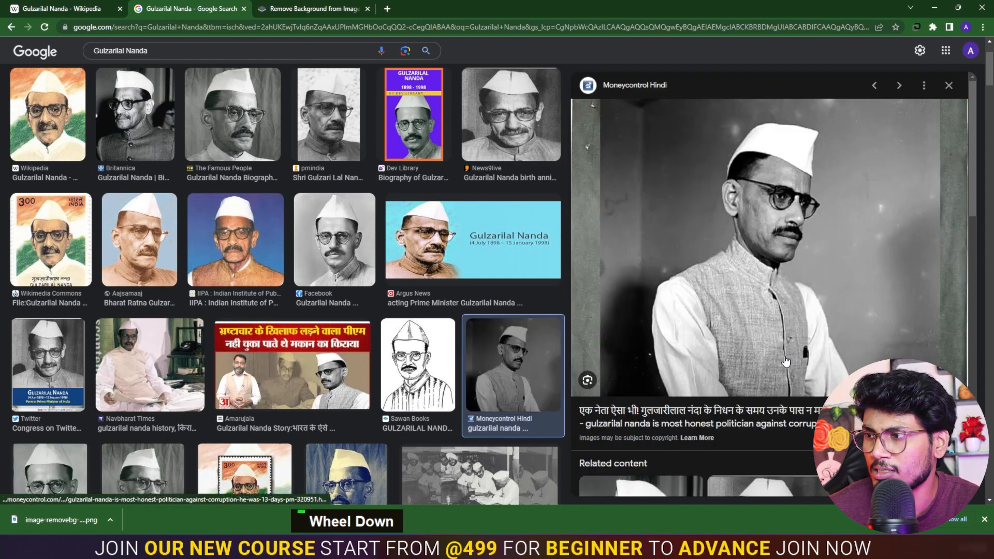
scroll(846, 324, "down", 6)
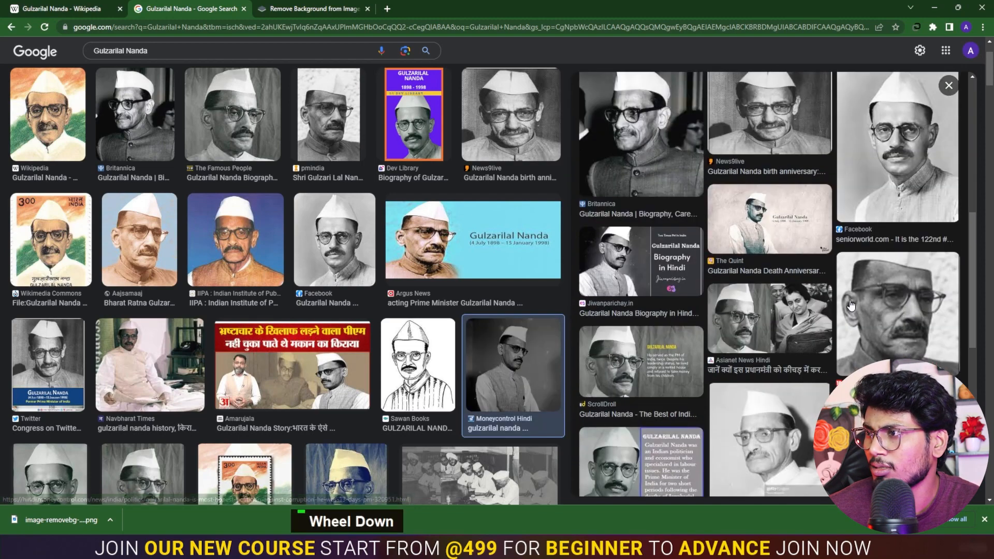
scroll(851, 306, "up", 6)
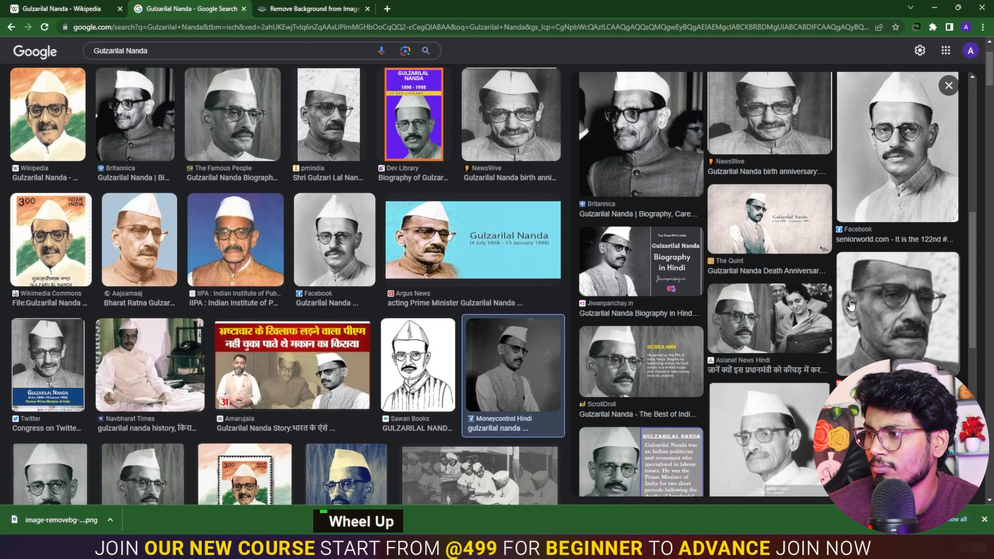
right_click(780, 204)
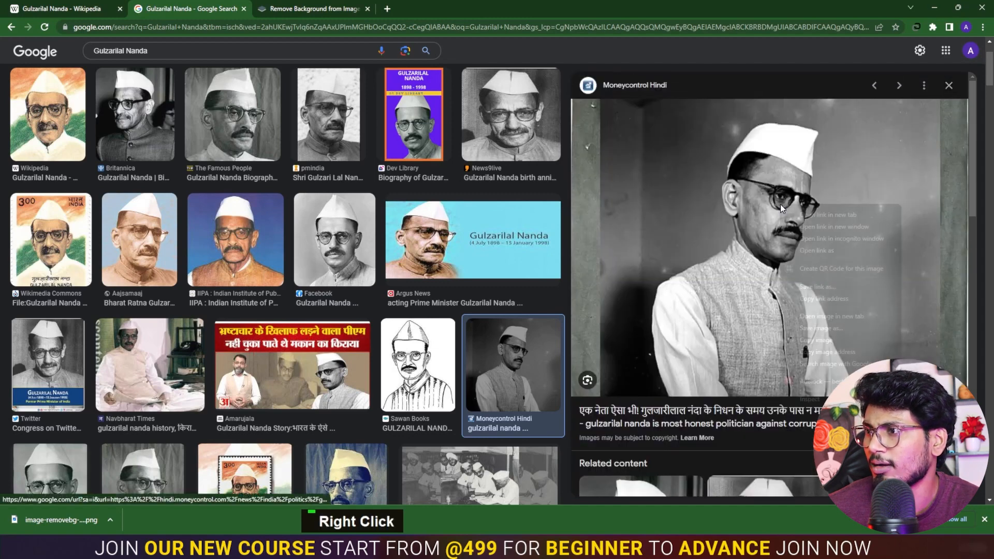
left_click(814, 340)
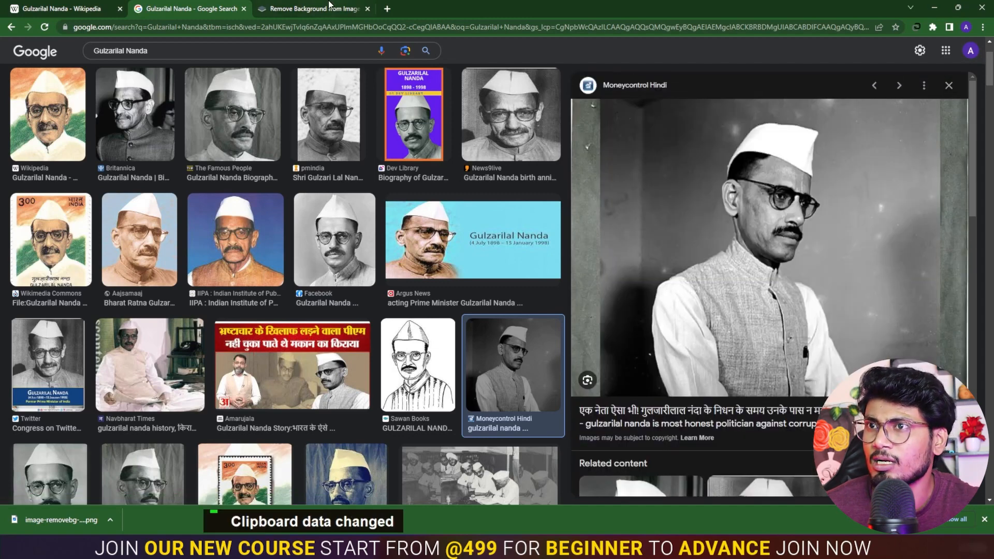
- Paste the copied portrait into remove.bg and download the preview-size cutout
left_click(335, 14)
key("ctrl+v")
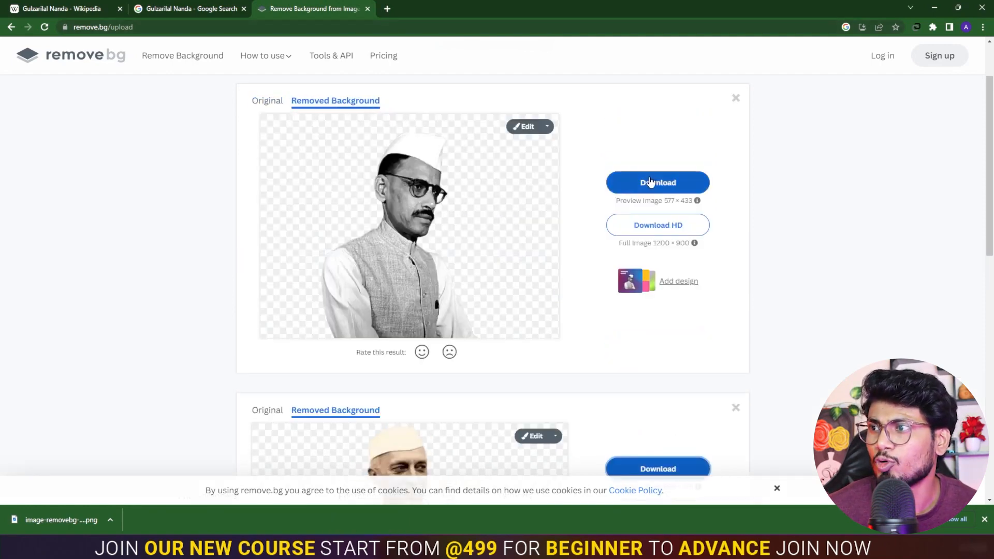
left_click(653, 184)
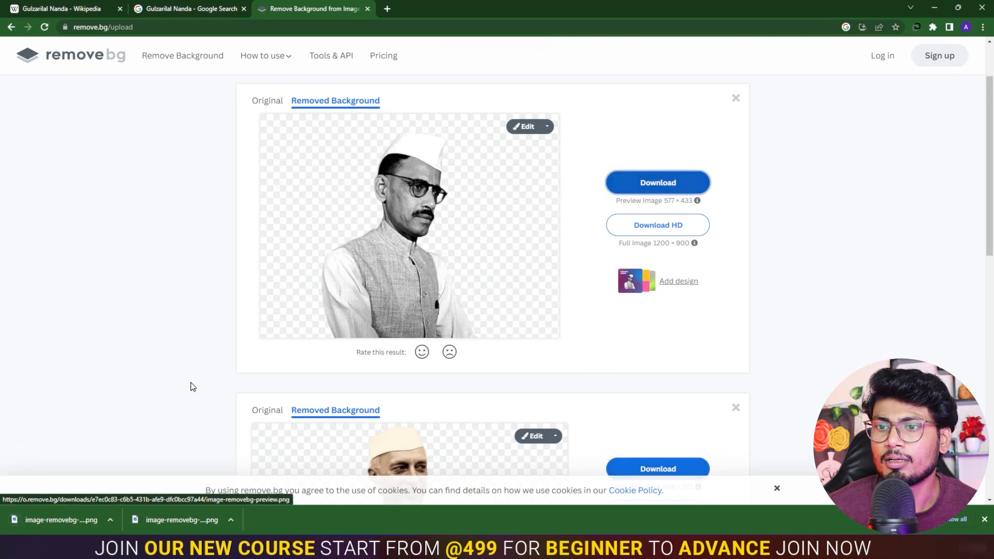
- Copy "Gulzarilal Nanda" from the image search and rename the newly downloaded cutout with it in File Explorer's Downloads folder
left_click(183, 9)
left_click_drag(174, 50, 26, 53)
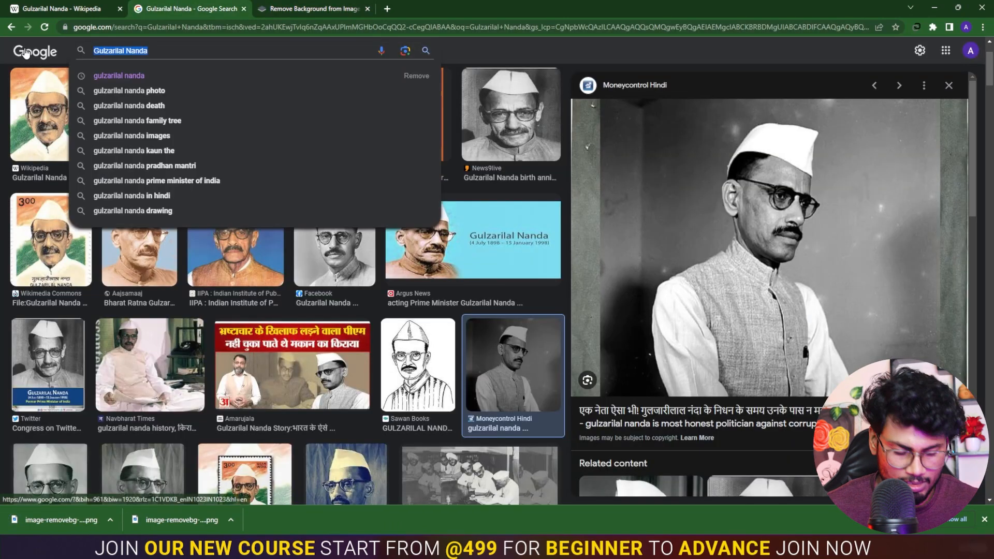
key("ctrl+c")
left_click(284, 8)
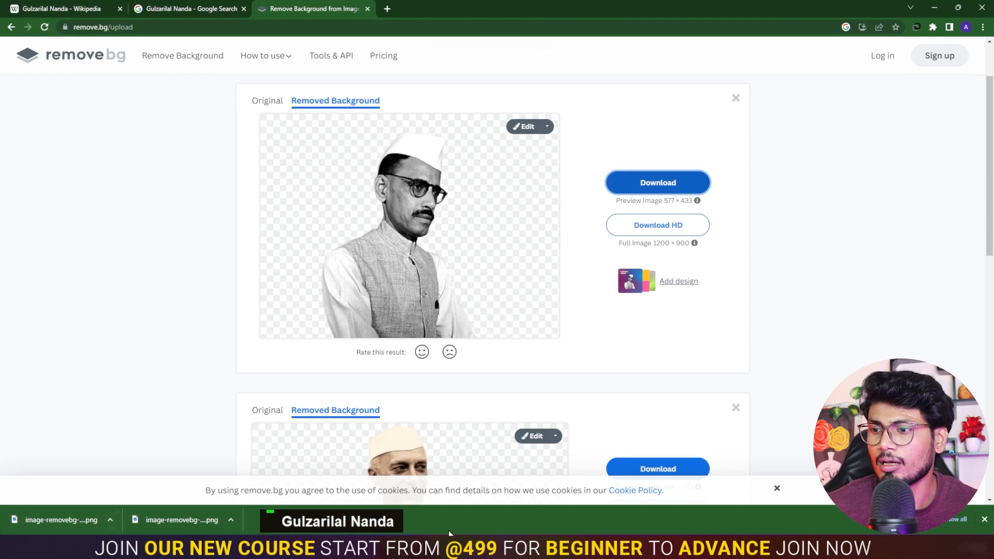
left_click(533, 546)
left_click(113, 155)
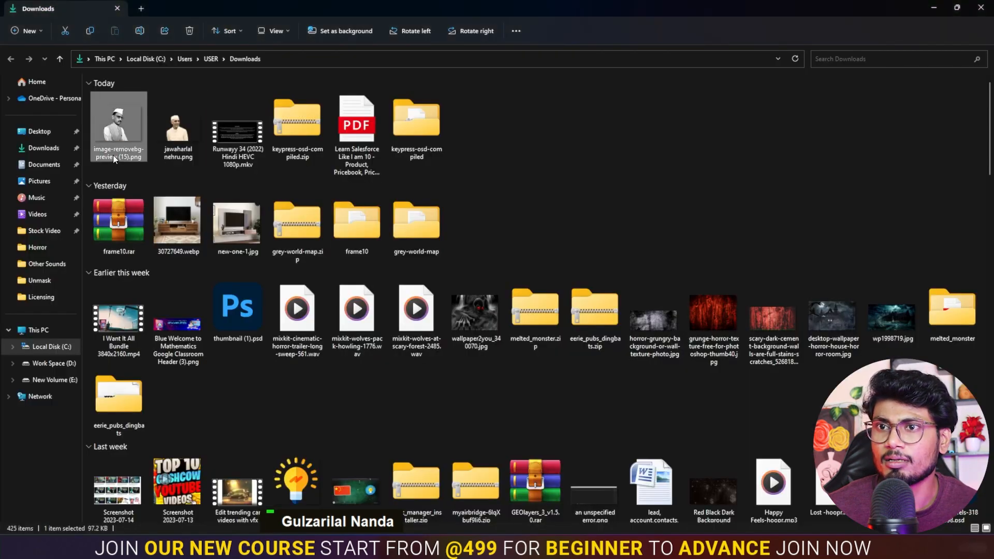
left_click(113, 154)
key("ctrl+v")
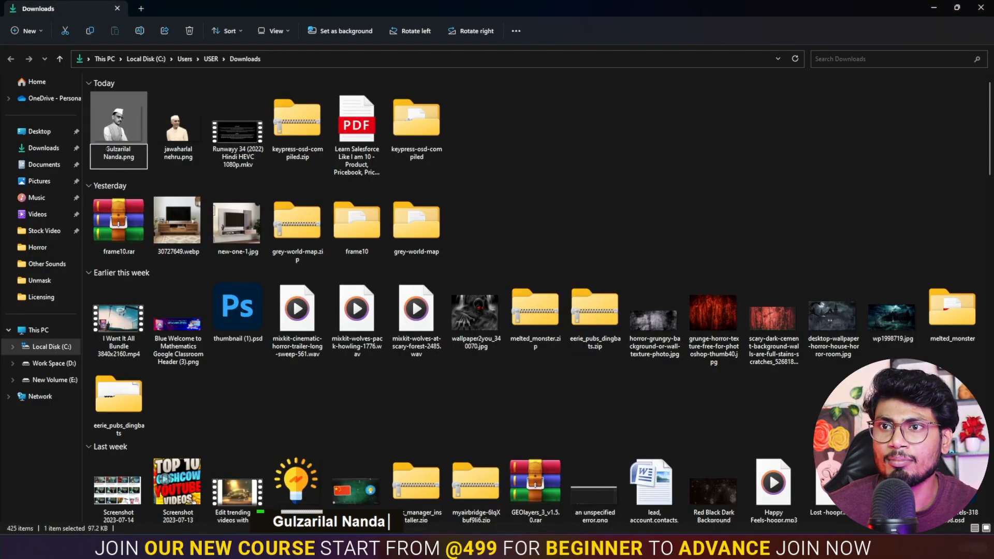
key("Return")
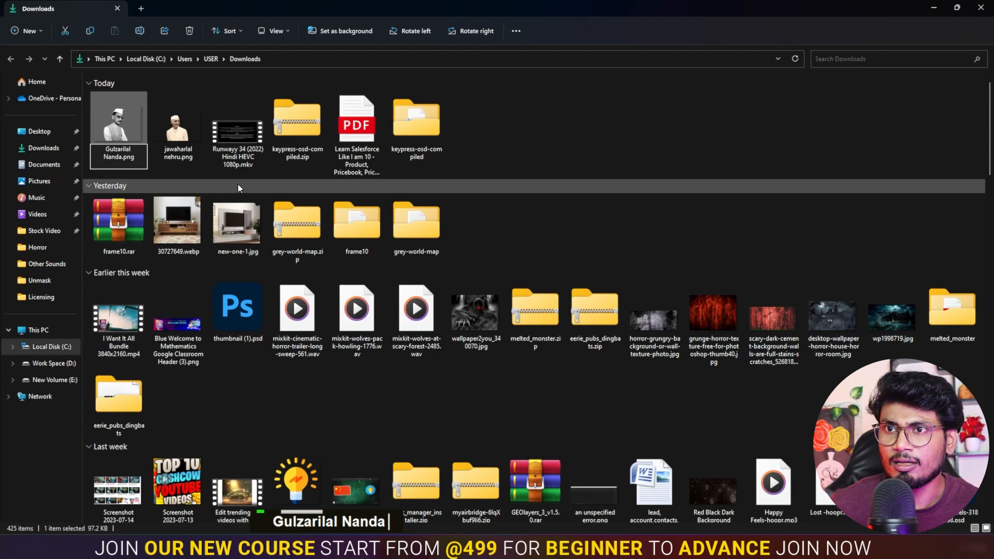
- Number the cutout files by renaming them "2 Gulzarilal Nanda.png" and "1 jawaharlal nehru.png"
type("2")
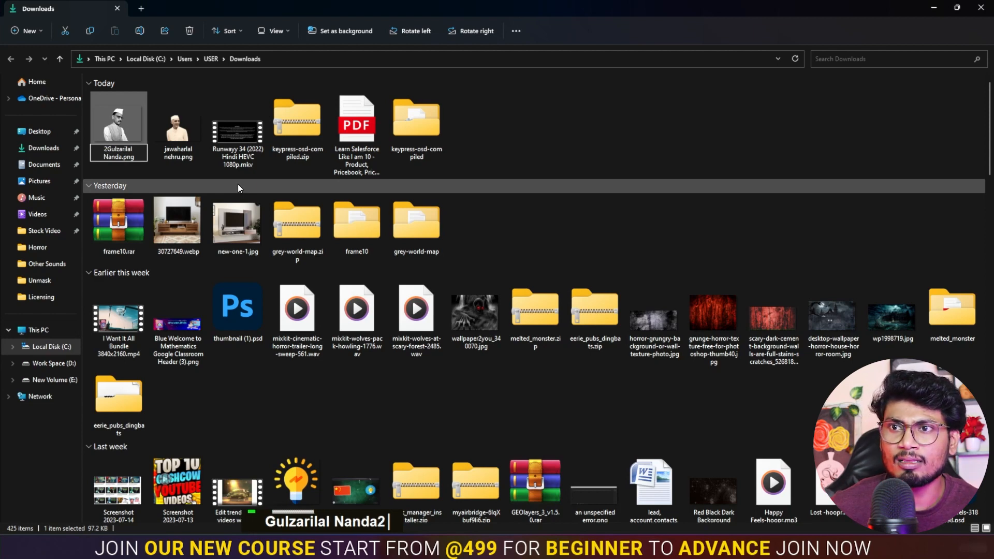
left_click(177, 157)
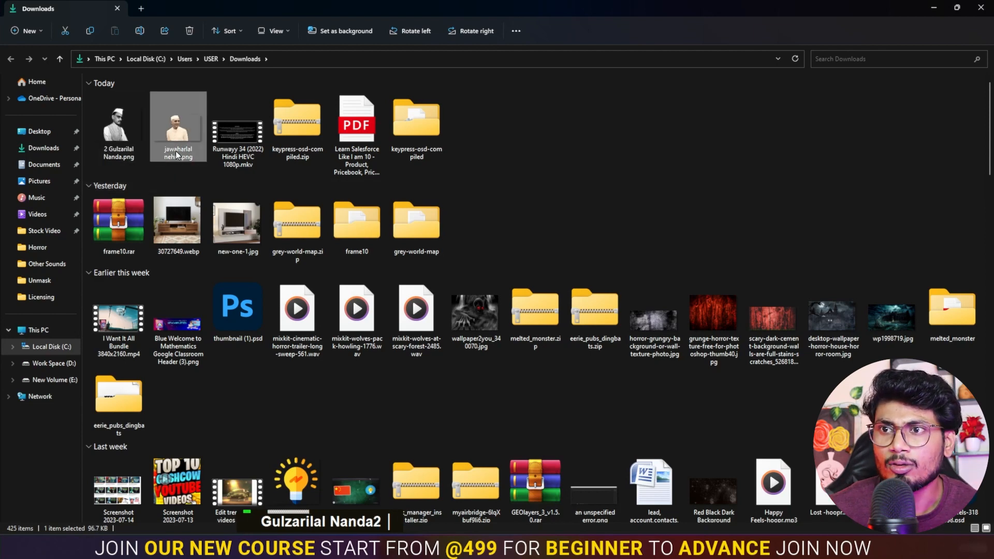
left_click(176, 155)
left_click(165, 149)
type("1")
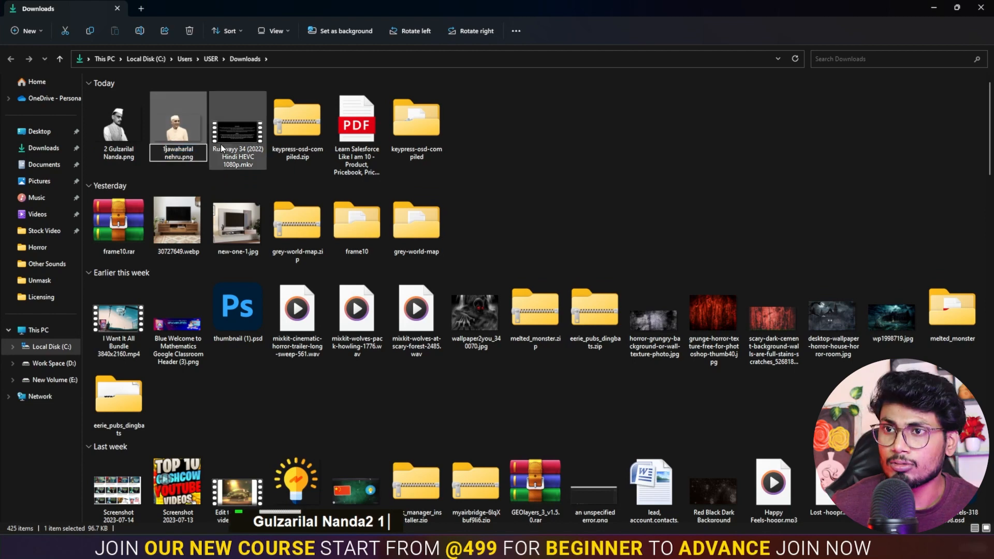
left_click(492, 115)
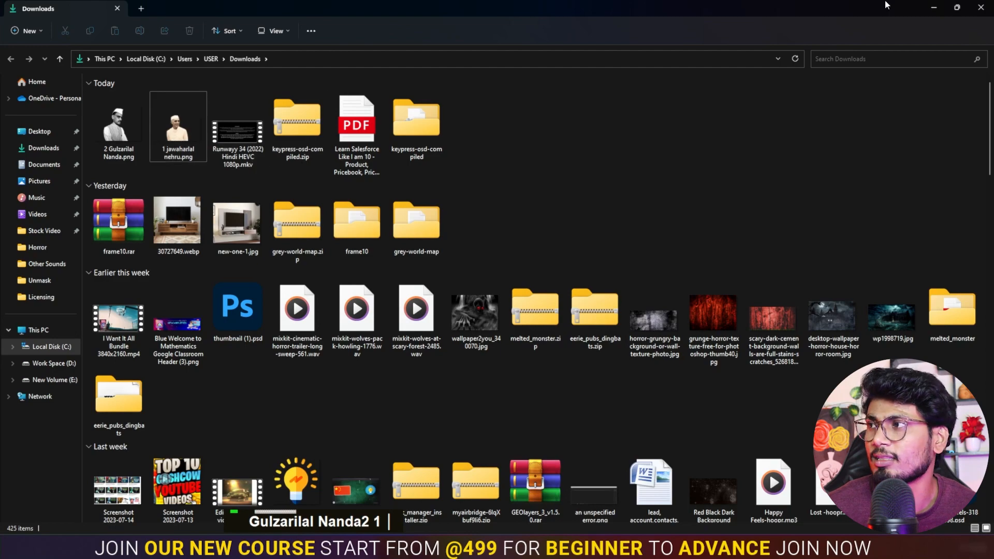
- Return to Wikipedia's list of prime ministers, open Lal Bahadur Shastri's article and copy his name from the page title
left_click(936, 9)
left_click(98, 8)
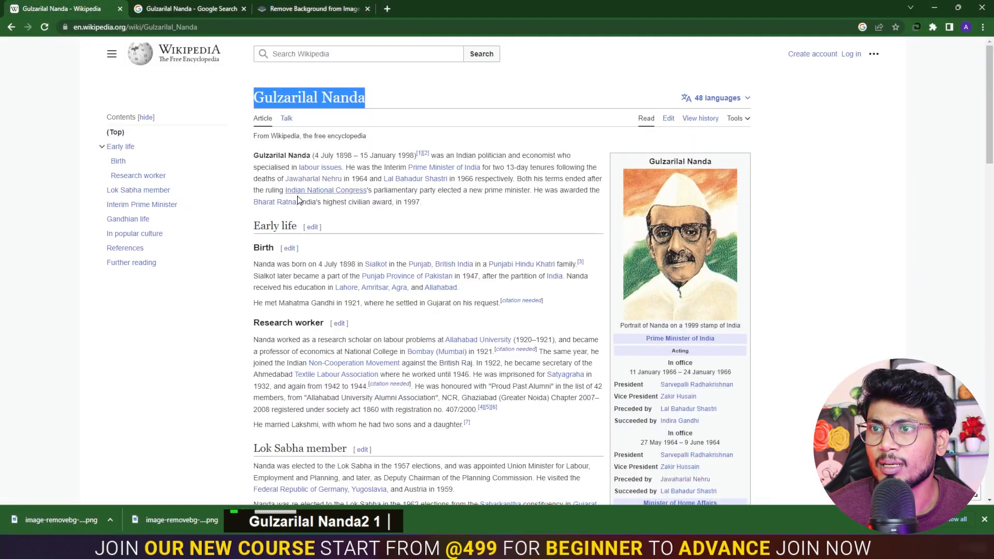
left_click(11, 27)
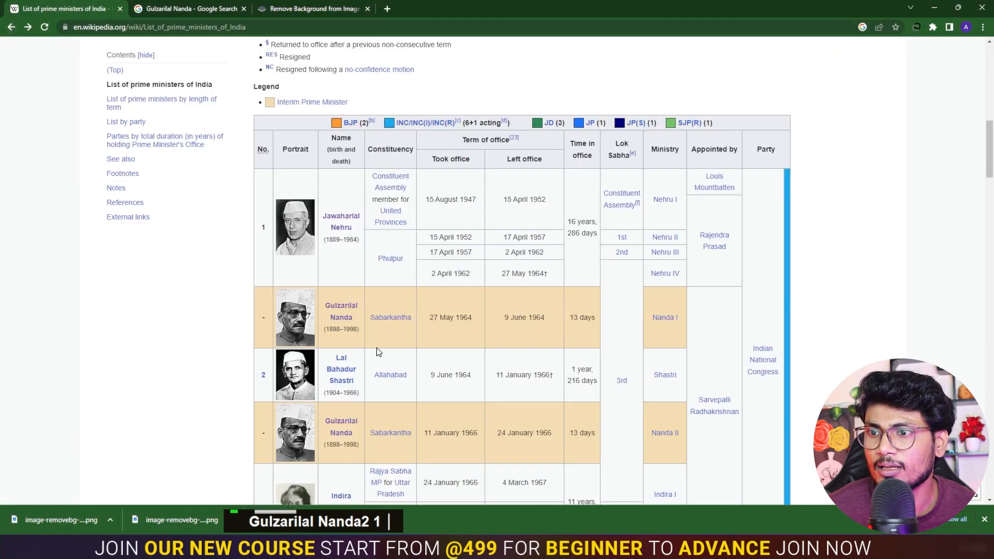
left_click(351, 384, "ctrl")
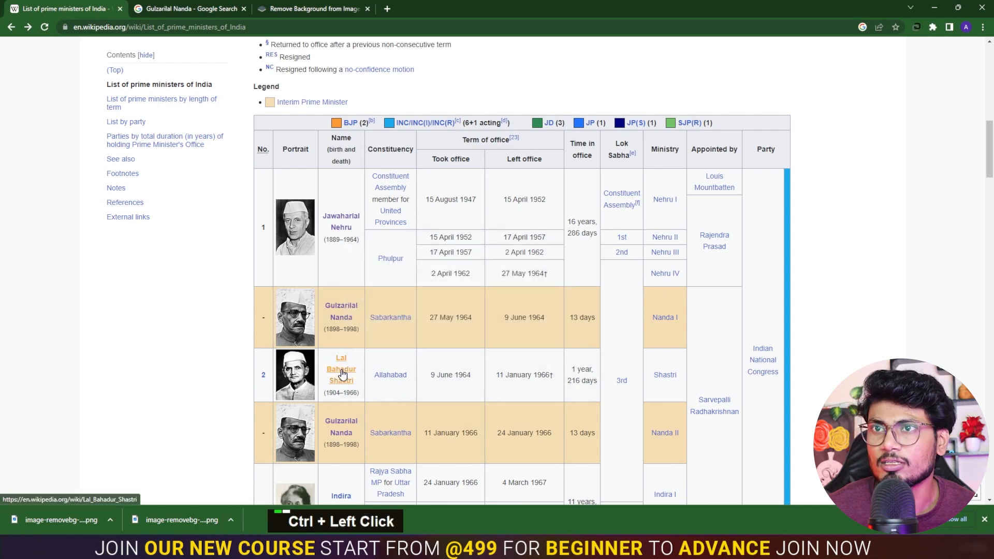
left_click(222, 7)
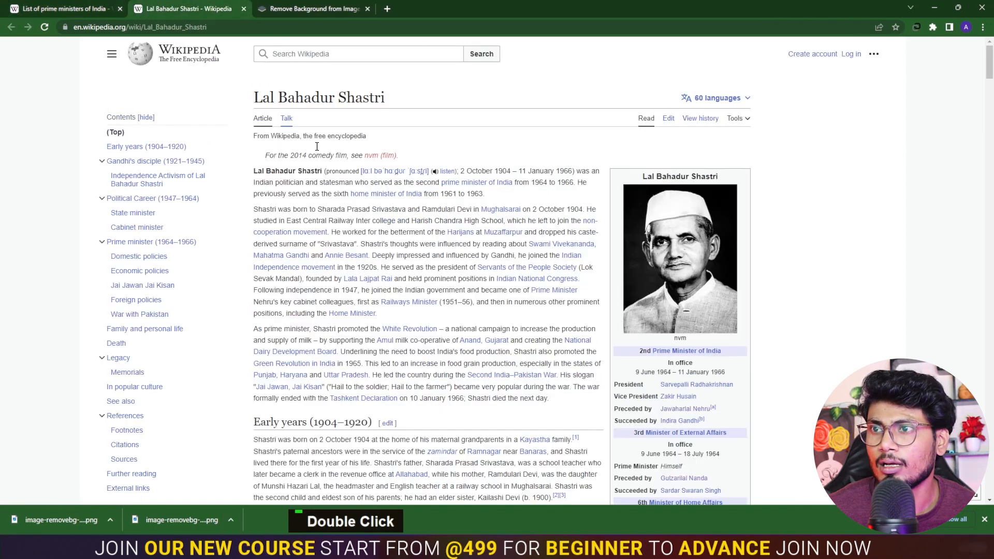
left_click_drag(403, 96, 247, 102)
key("ctrl+c")
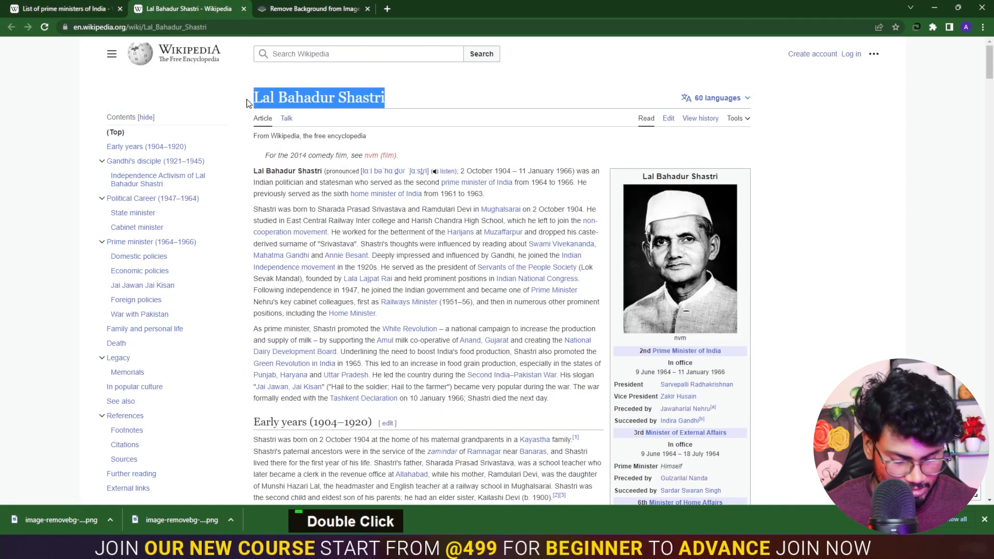
- Search Google Images for "Lal Bahadur Shastri" and browse the portraits
left_click(303, 8)
left_click(188, 7)
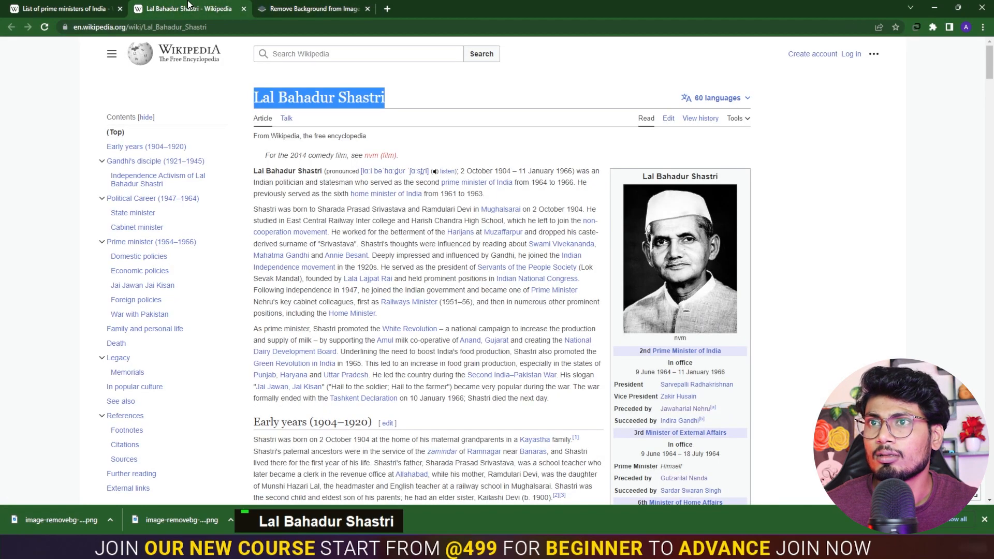
left_click(387, 9)
key("ctrl+v")
key("Return")
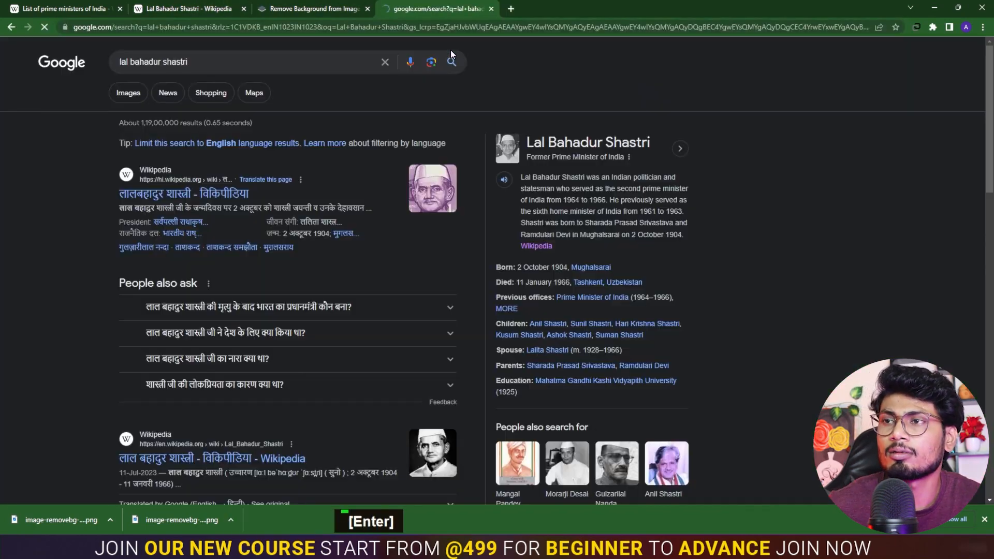
left_click(134, 96)
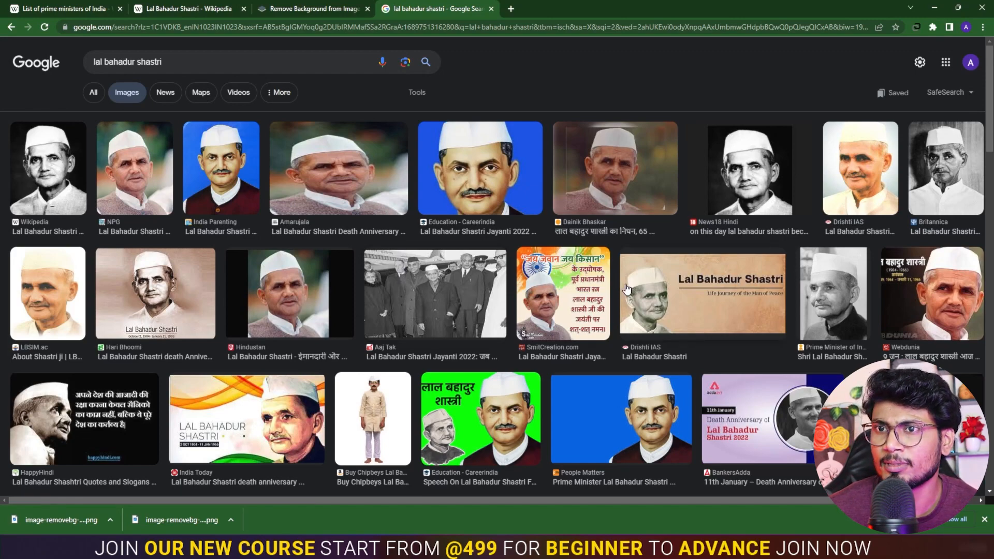
scroll(627, 288, "down", 10)
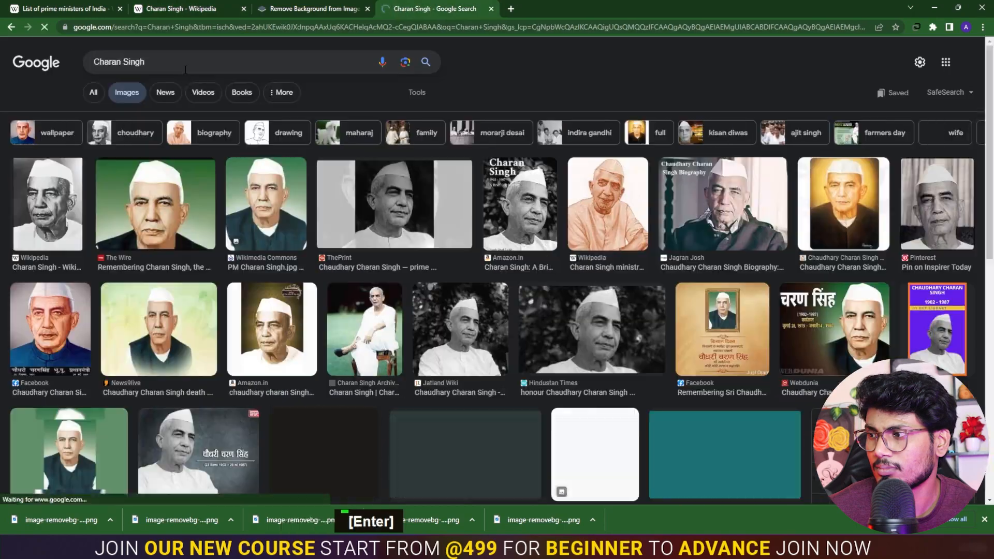
- Browse the image results for suitable portraits of Charan Singh and V. P. Singh
scroll(393, 292, "down", 4)
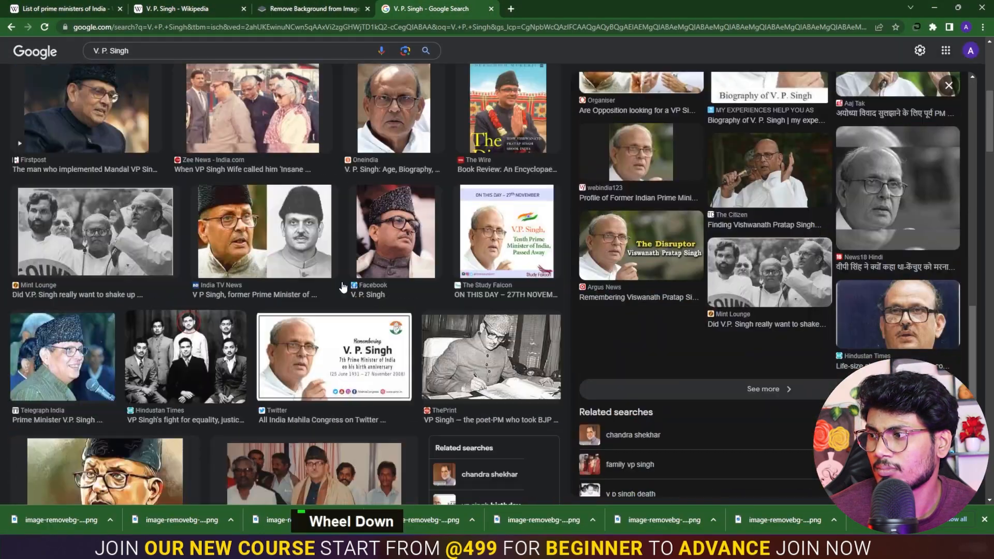
scroll(336, 267, "down", 3)
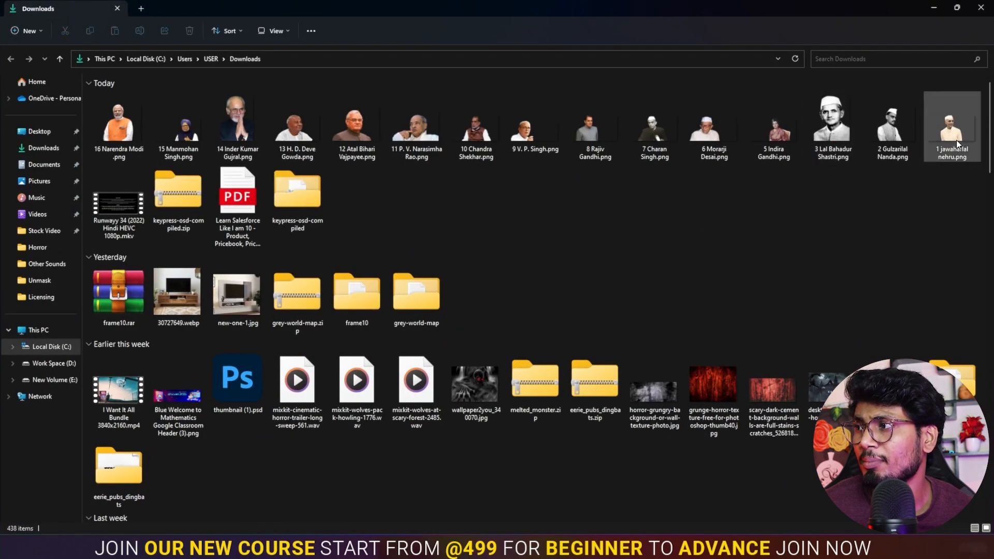
- Move all numbered prime minister cutouts from Downloads into the Prime minister folder on Work Space (D:) and display them as picture icons
left_click(958, 142)
left_click(117, 150, "shift")
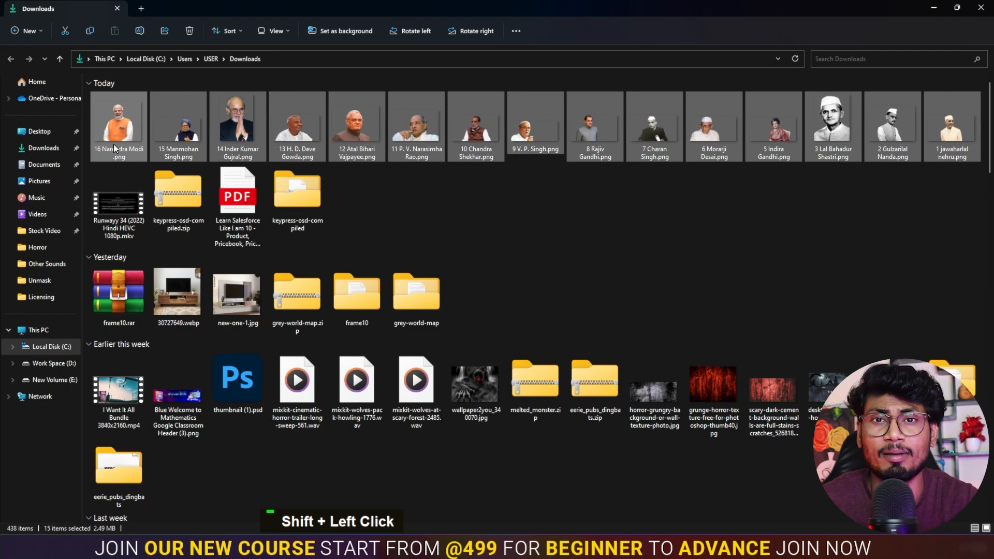
key("ctrl")
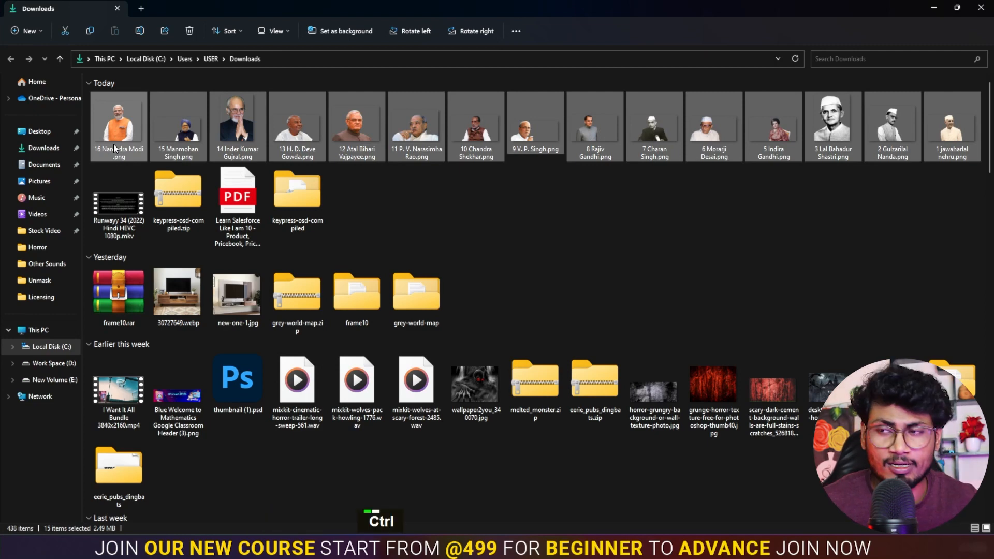
key("ctrl+shift+c")
left_click(102, 314)
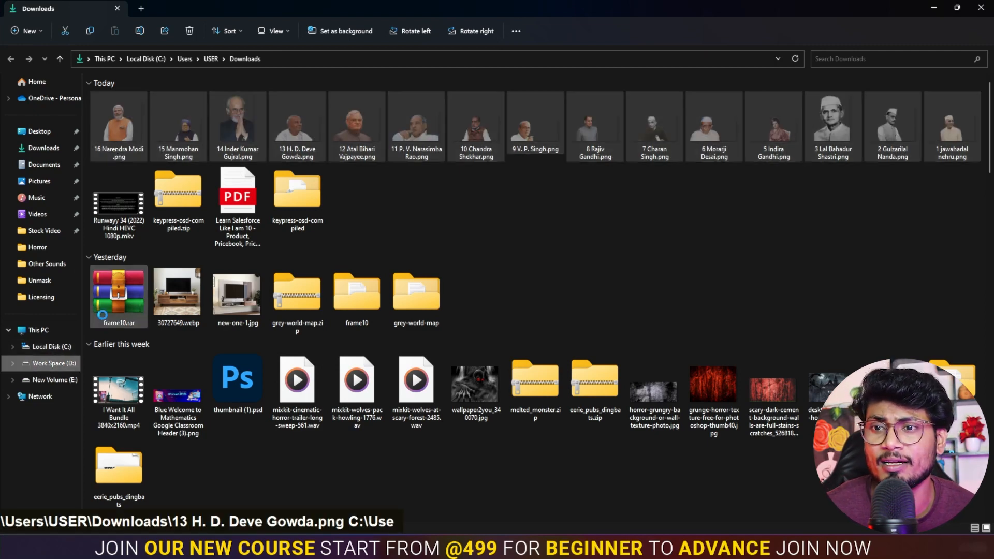
key("ctrl+v")
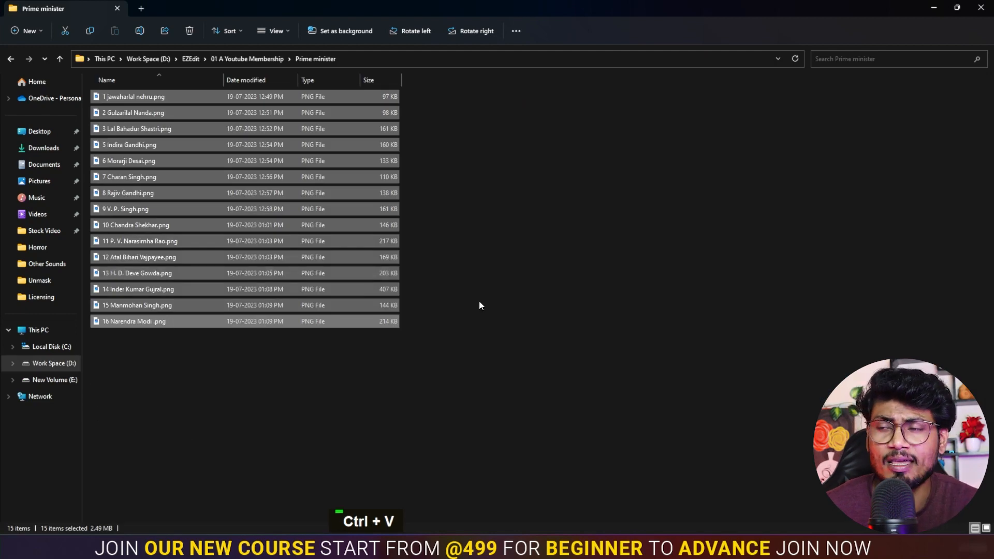
right_click(514, 191)
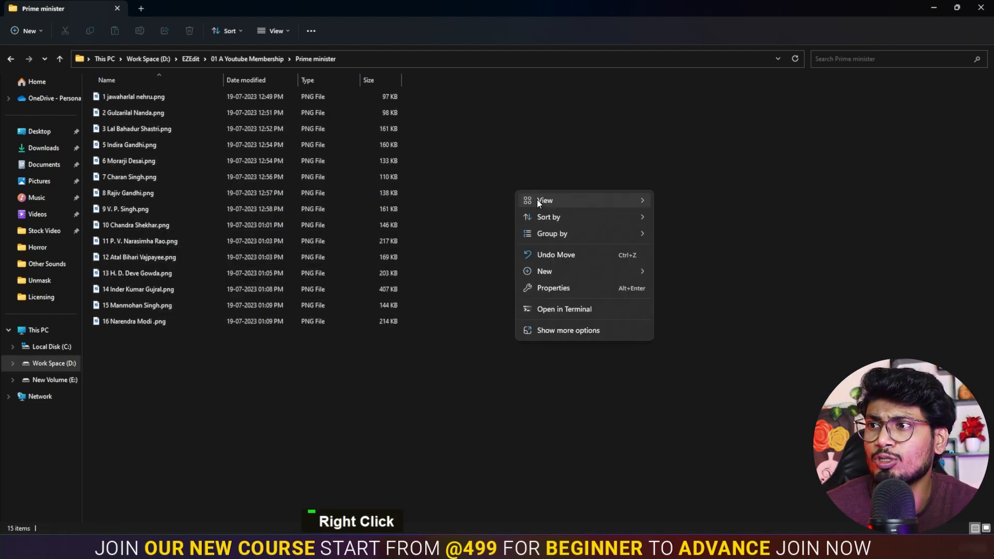
left_click(694, 216)
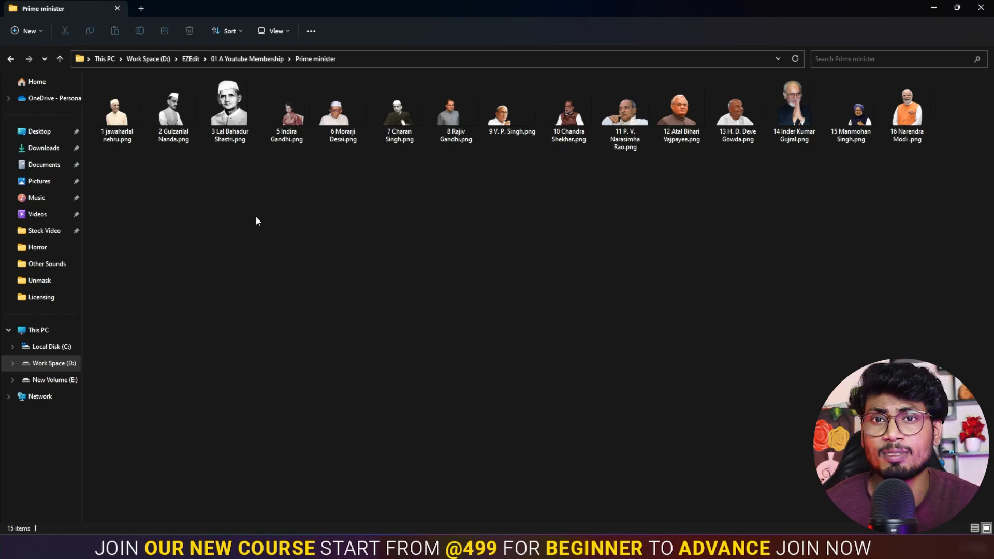
- Switch to After Effects, create a 1920 x 1080, 30 fps composition lasting 20 seconds, and fit it to the viewer
left_click(562, 547)
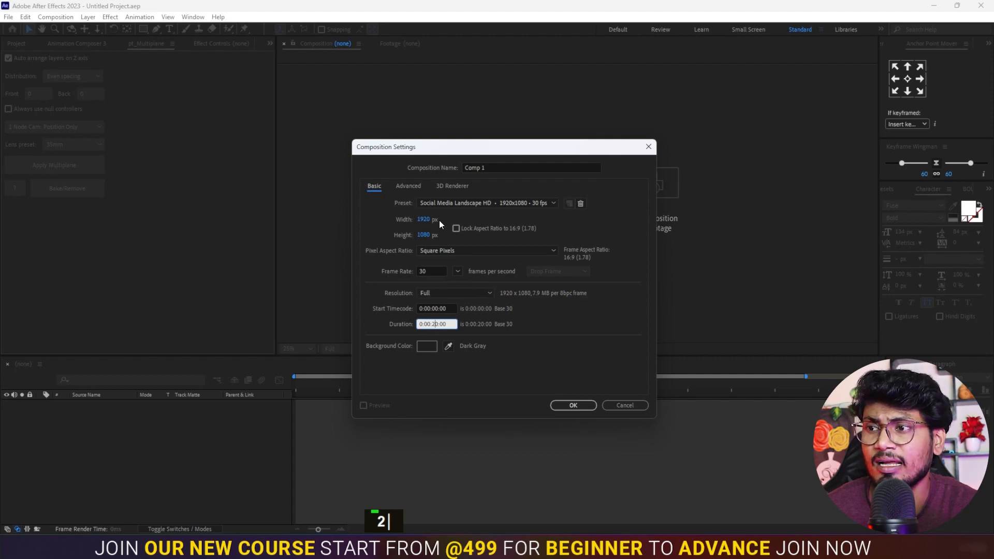
left_click(573, 405)
left_click(16, 44)
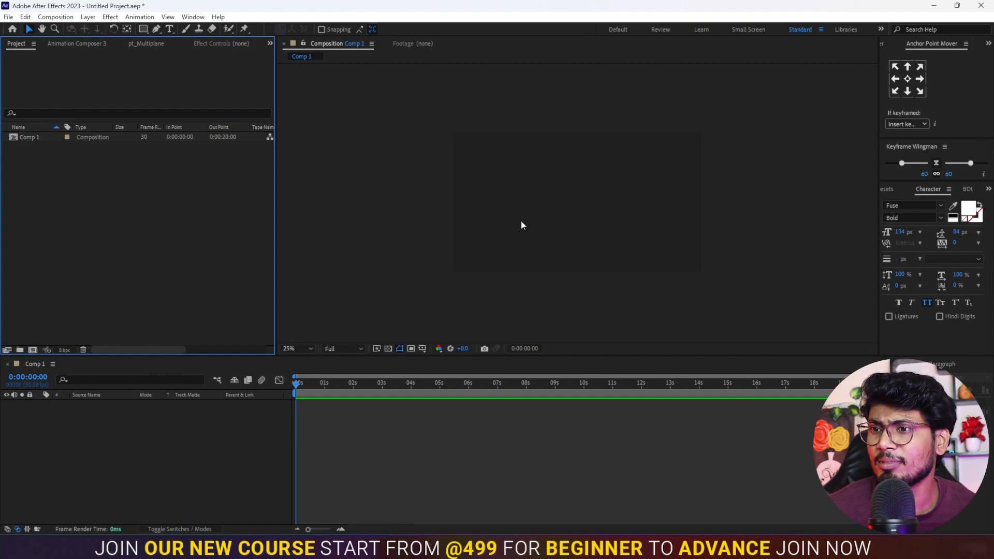
right_click(556, 198)
left_click(460, 208)
key("alt+slash")
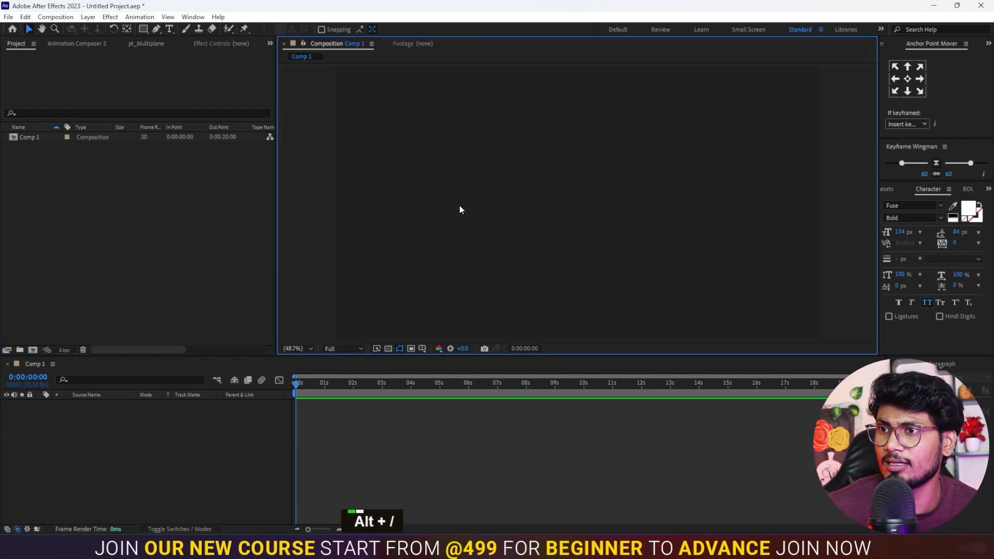
- Import the numbered portrait cutouts from File Explorer's Prime minister folder into the After Effects project
left_click(191, 243)
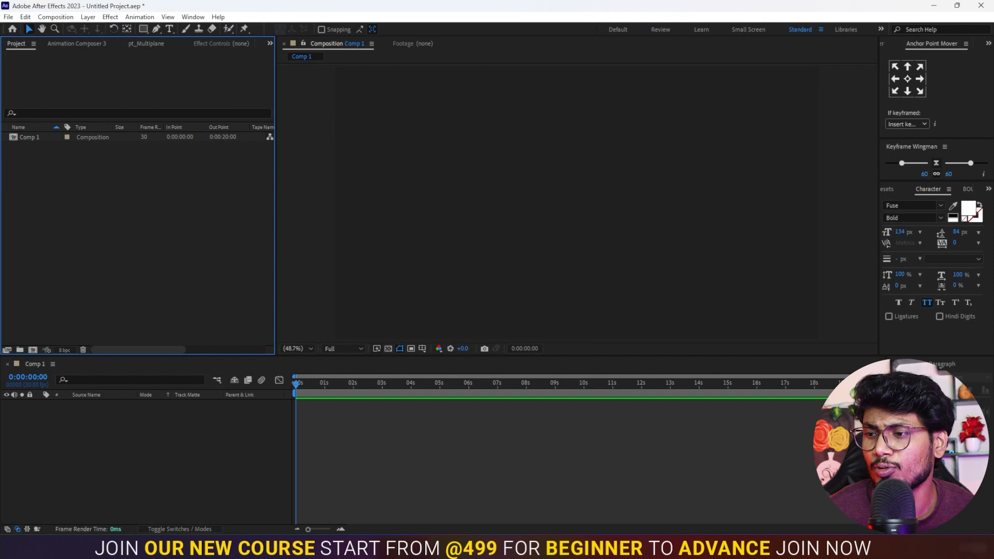
key("alt+Tab")
left_click_drag(107, 162, 888, 139)
left_click_drag(129, 122, 173, 219)
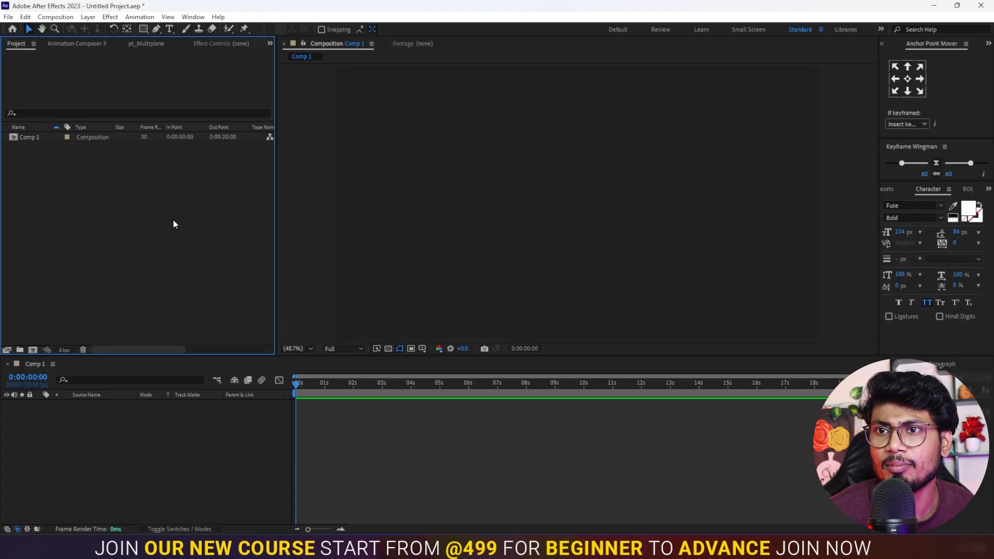
left_click_drag(46, 137, 137, 421)
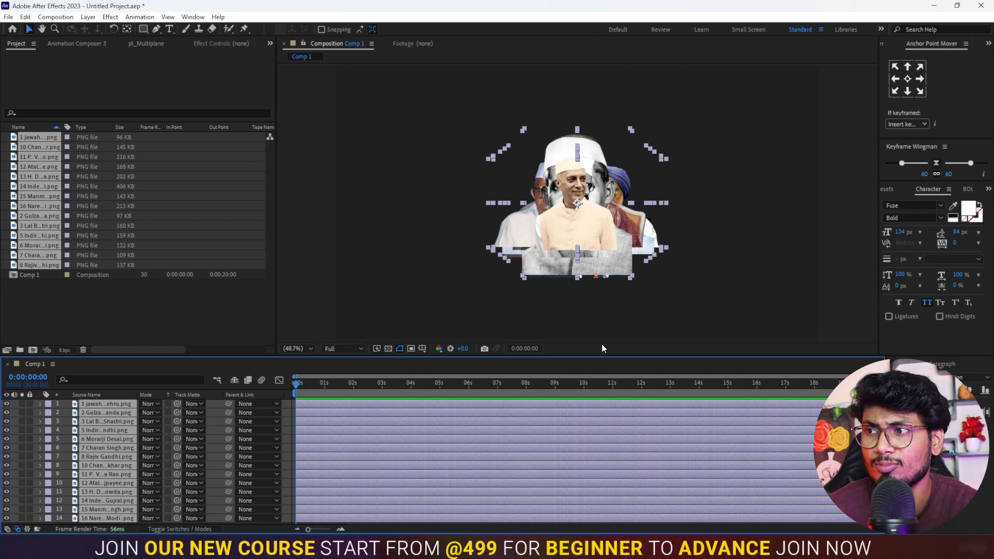
left_click(179, 331)
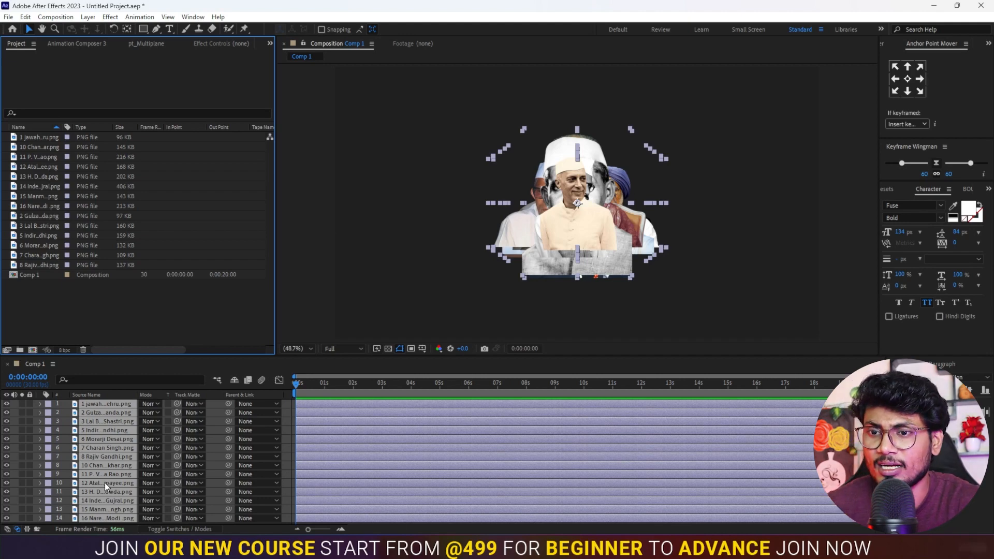
key("Delete")
left_click(90, 406)
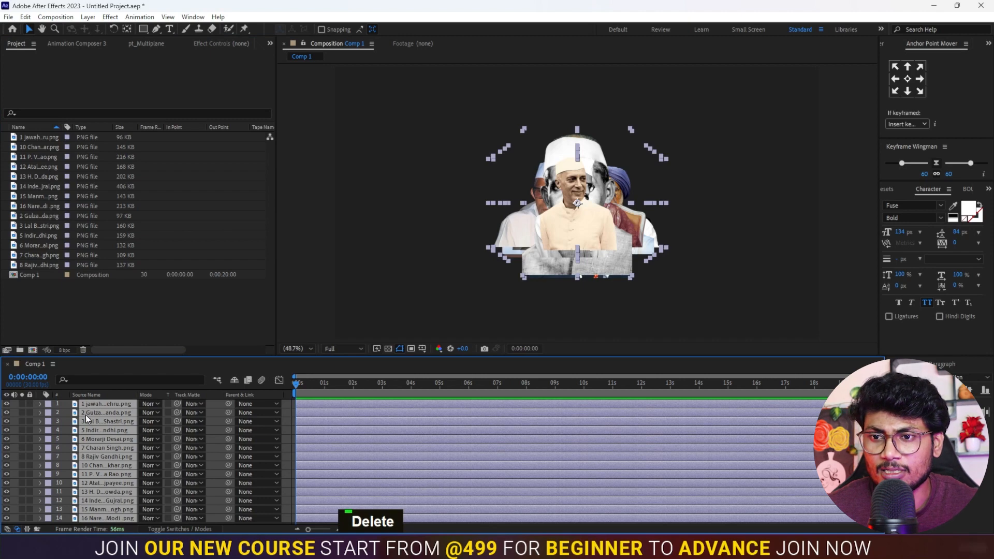
key("Delete")
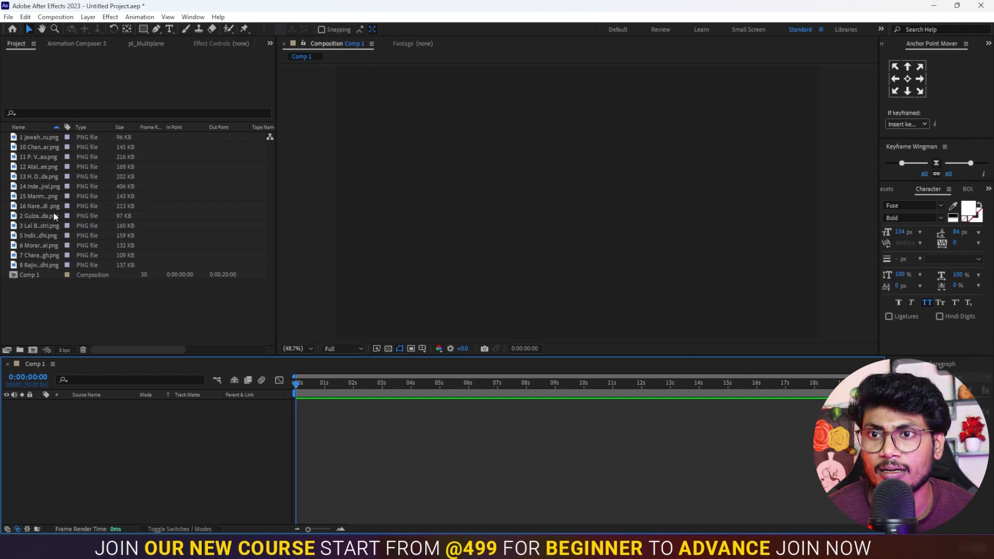
- Add the Jawaharlal Nehru, Gulzarilal Nanda and Lal Bahadur Shastri cutouts to Comp 1, stacking each new layer above the previous one
left_click_drag(46, 140, 65, 441)
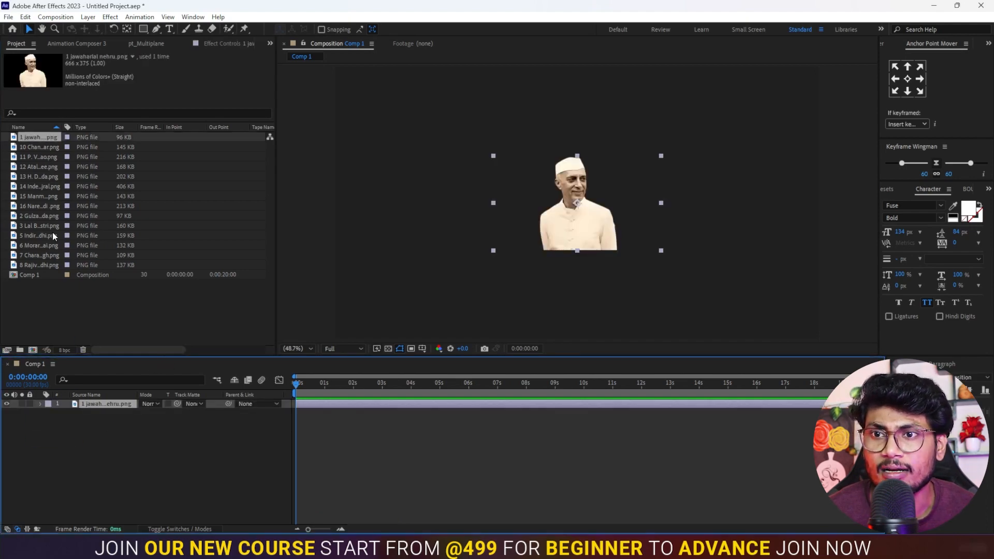
left_click(43, 299)
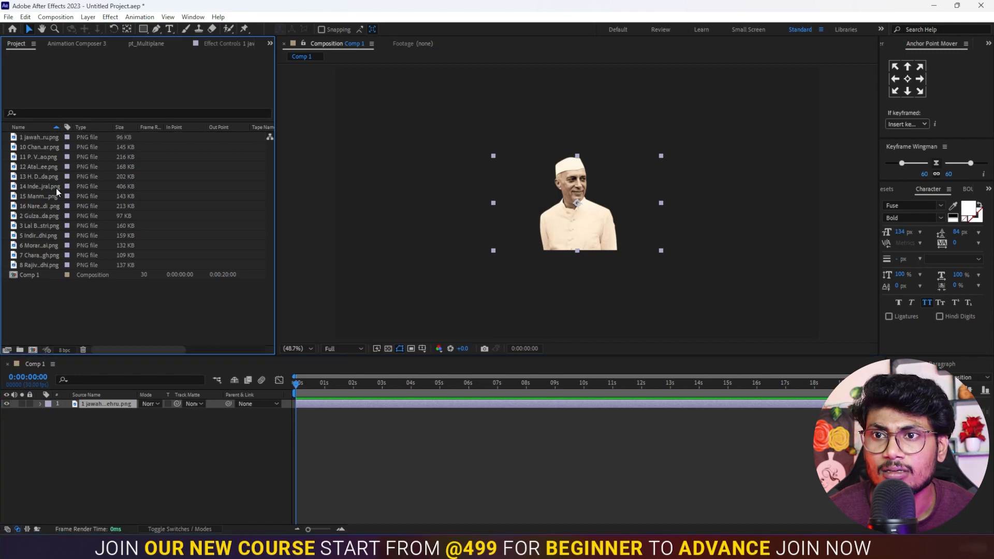
left_click_drag(40, 215, 61, 306)
left_click_drag(70, 394, 73, 403)
left_click_drag(43, 223, 54, 405)
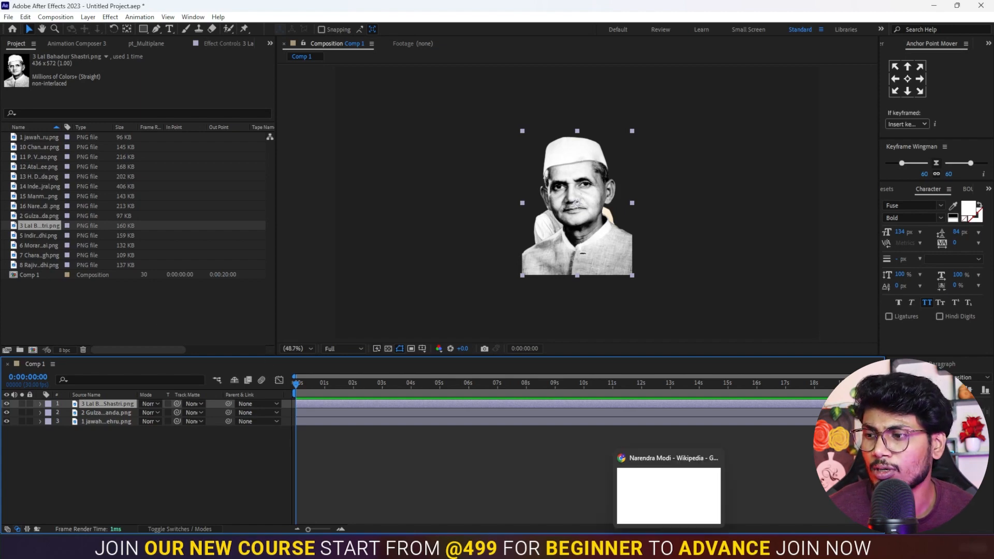
- Check the order of the cutout files in File Explorer's Prime minister folder and return to After Effects
left_click(647, 547)
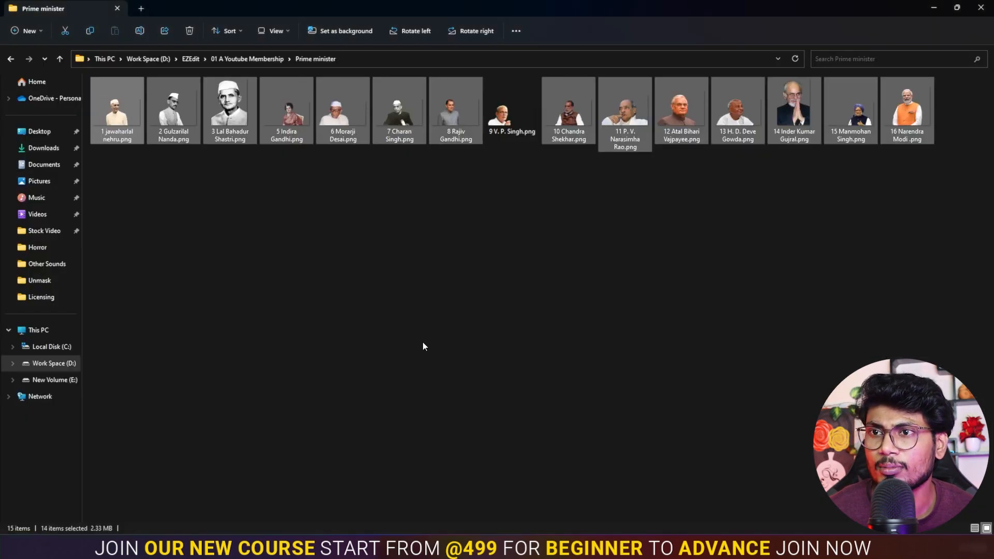
left_click(408, 304)
key("alt+Tab")
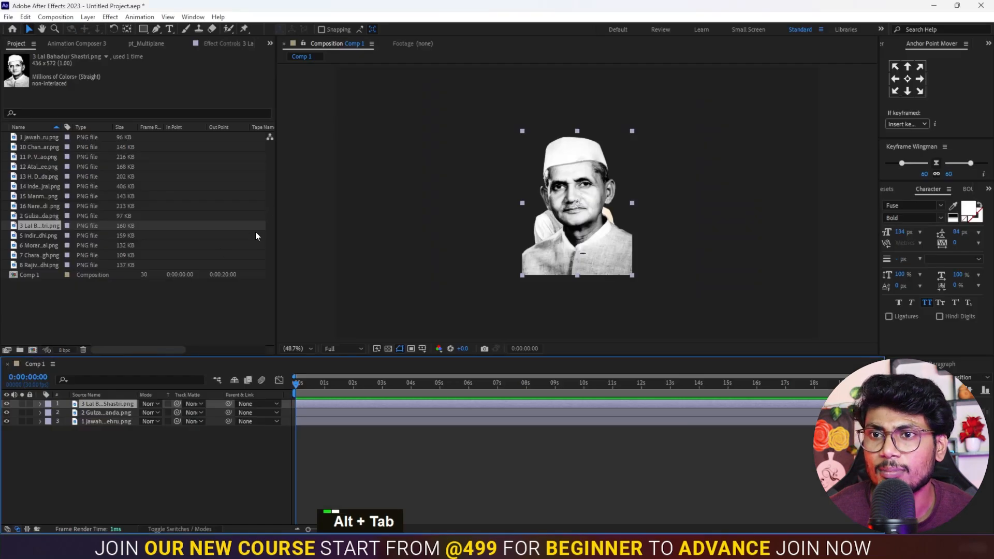
- Stack the Indira Gandhi, Morarji Desai, Charan Singh and Rajiv Gandhi cutouts in that order above the existing Comp 1 layers
left_click(39, 235)
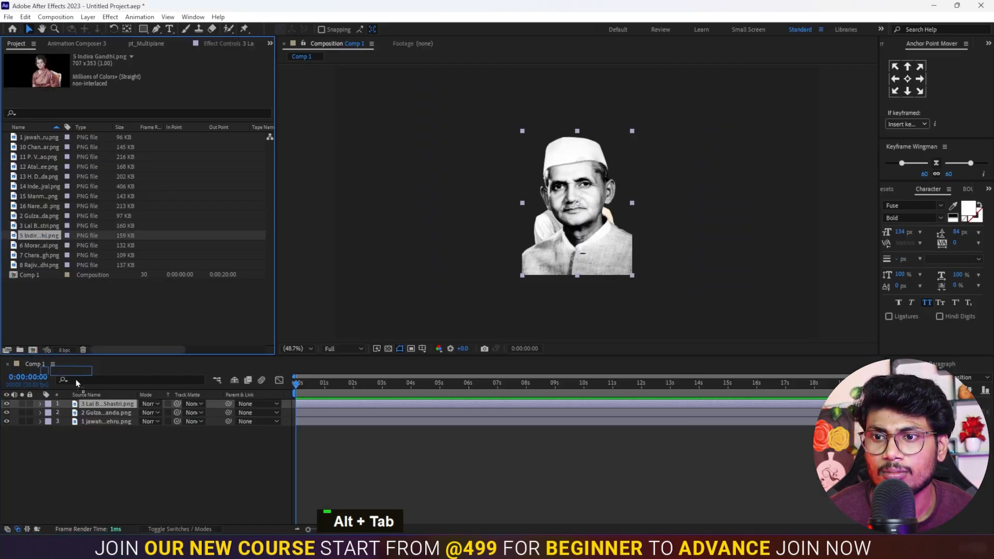
left_click_drag(75, 379, 80, 402)
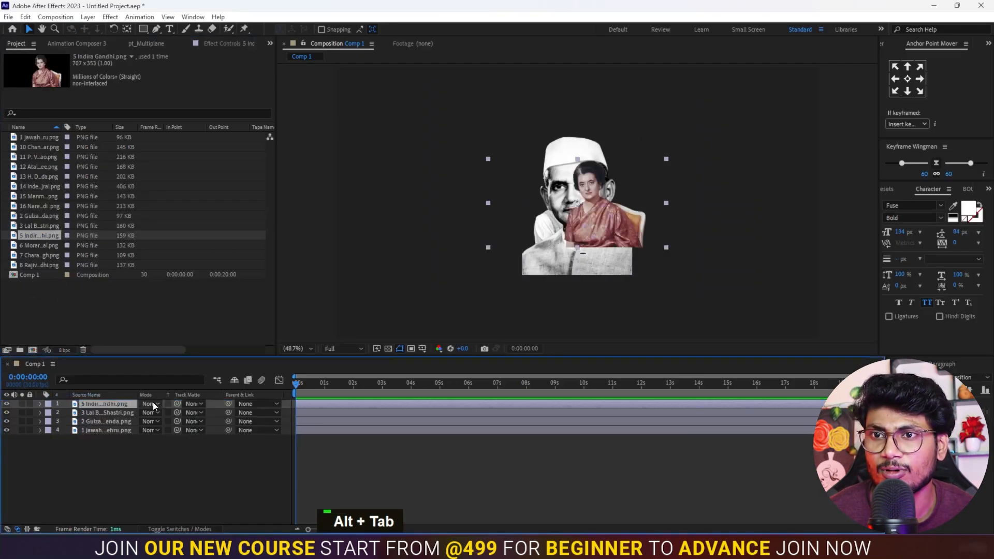
left_click_drag(39, 246, 65, 404)
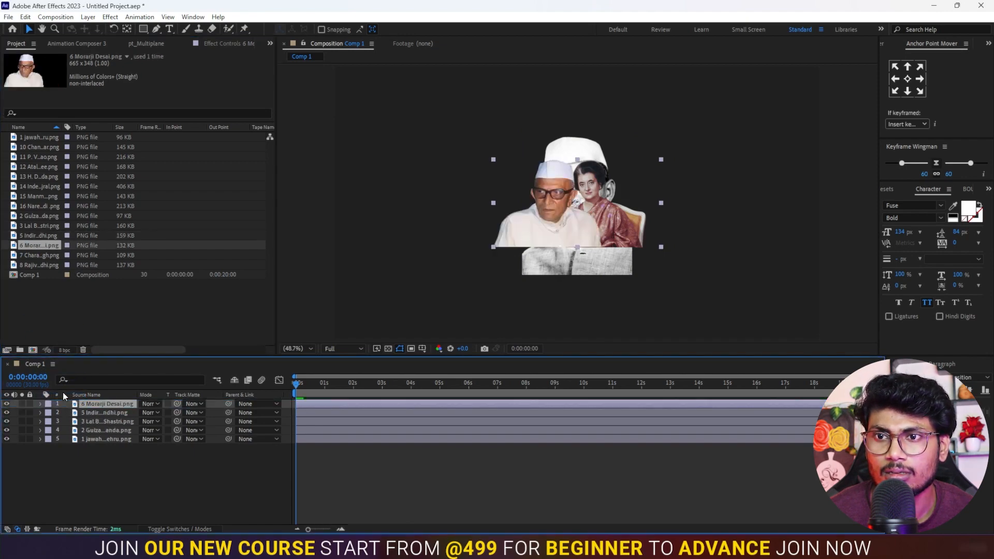
left_click_drag(39, 255, 51, 402)
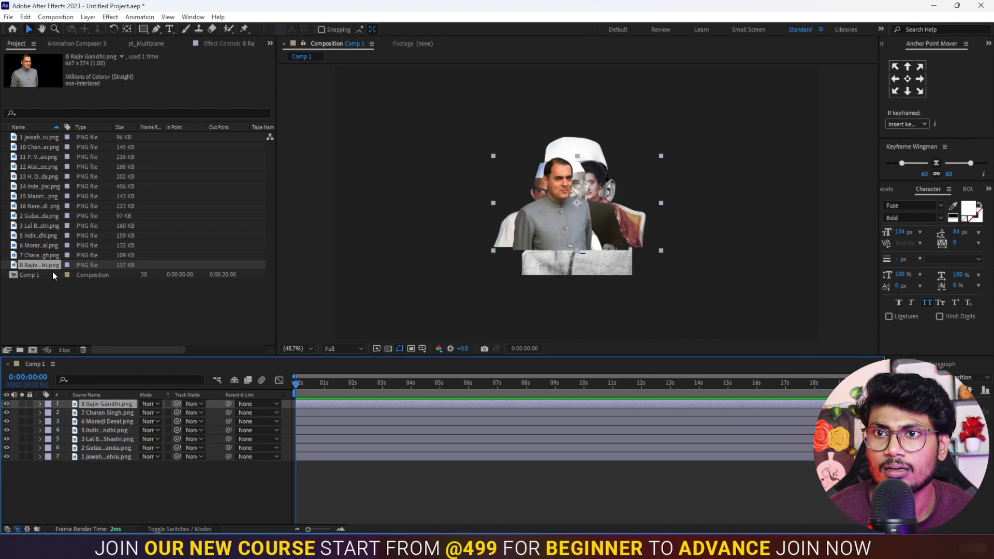
- Import the missing 9 V. P. Singh.png cutout from File Explorer's Prime minister folder into the After Effects project
key("alt+Tab")
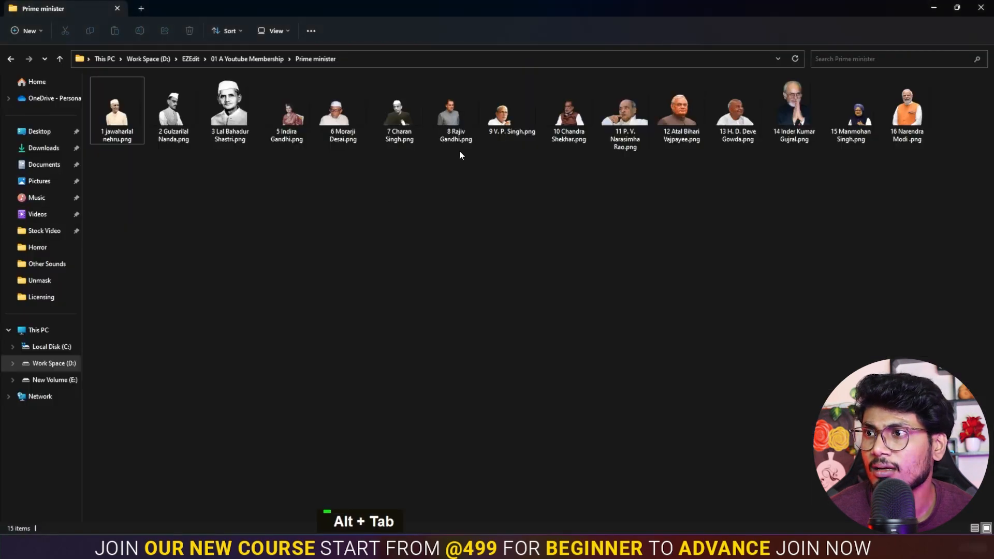
key("alt+Tab")
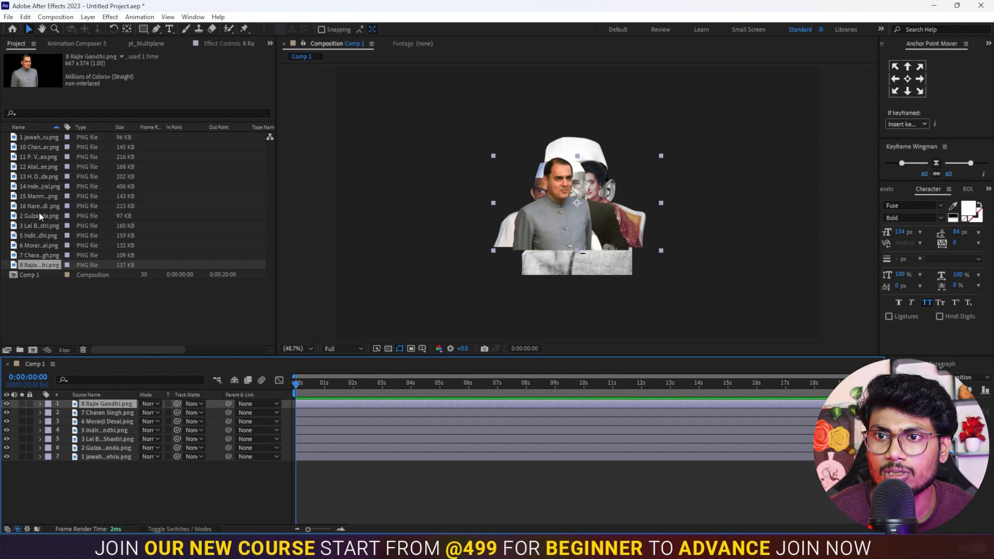
left_click(57, 309)
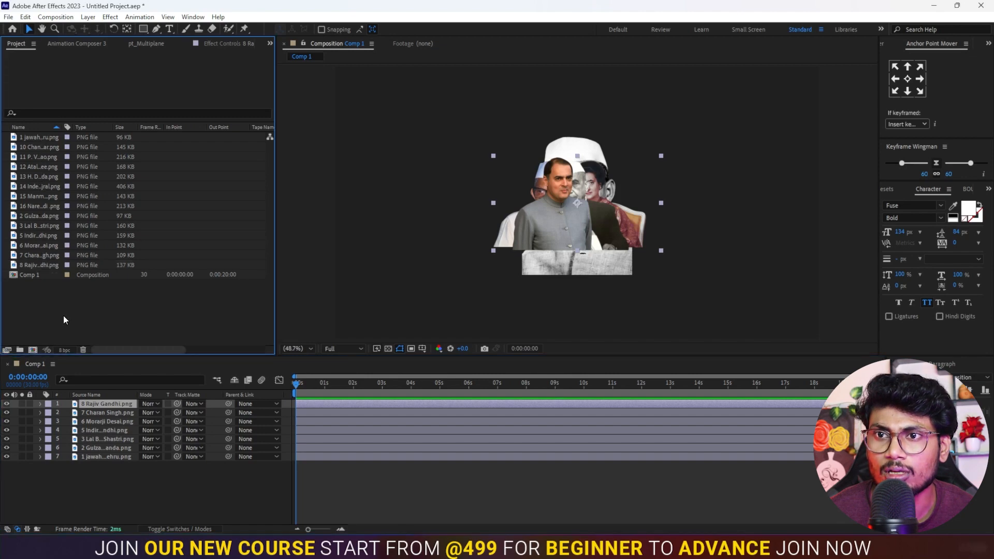
double_click(63, 316)
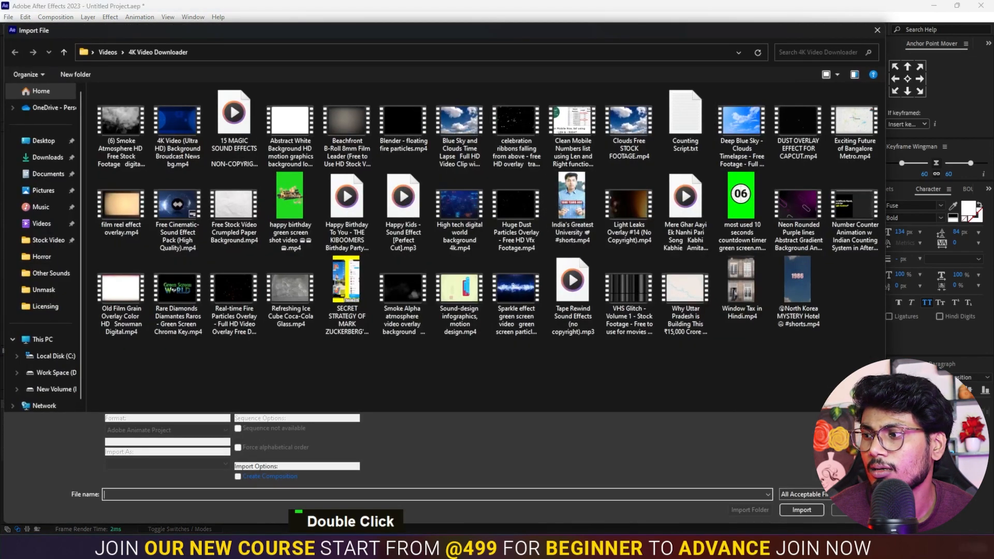
key("alt+Tab")
left_click_drag(533, 142, 174, 338)
key("alt+Tab")
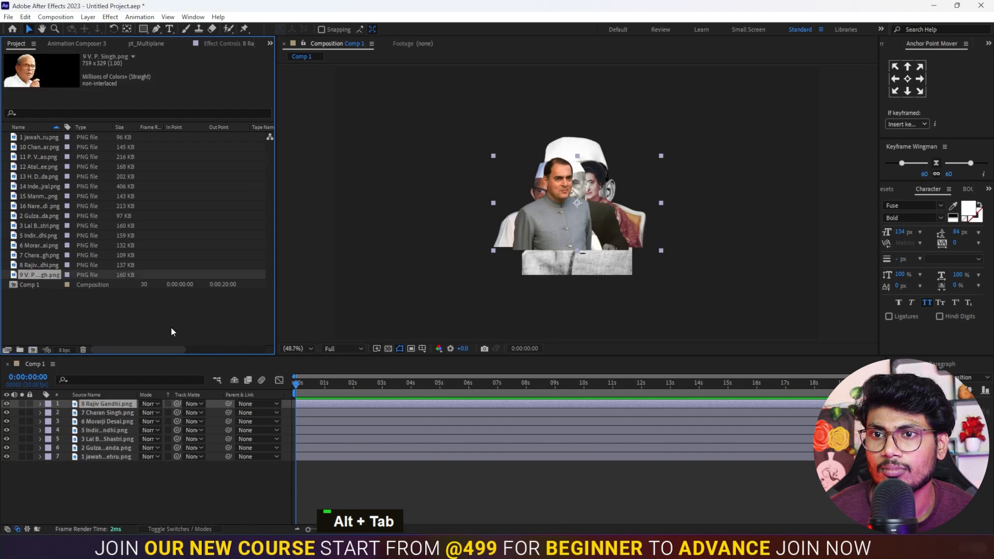
- Stack the V. P. Singh, Chandra Shekhar, P. V. Narasimha Rao and Atal Bihari Vajpayee cutouts in that order above the existing Comp 1 layers
left_click_drag(40, 277, 60, 402)
left_click_drag(39, 147, 70, 407)
left_click_drag(56, 162, 58, 400)
left_click_drag(36, 166, 67, 401)
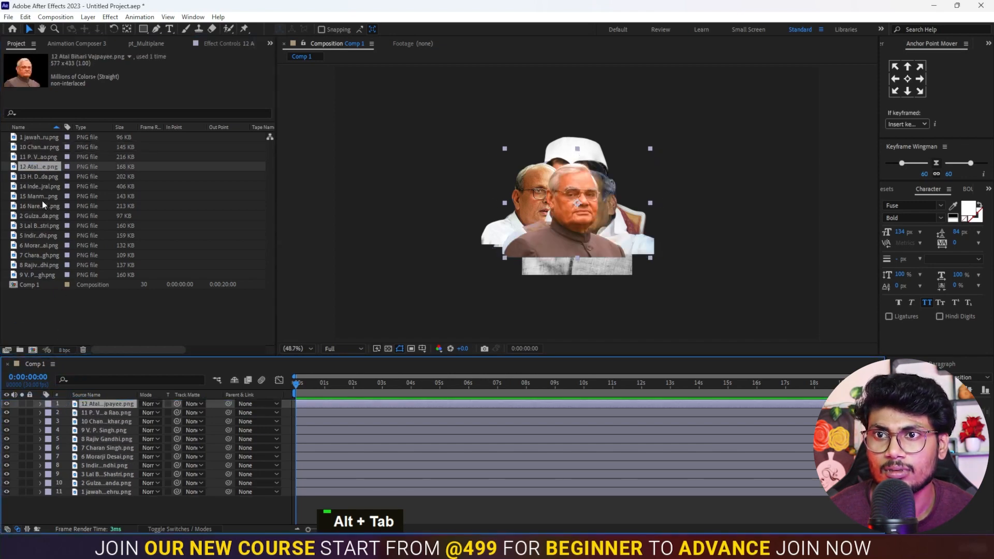
- Stack the H. D. Deve Gowda, Inder Kumar Gujral, Manmohan Singh and Narendra Modi cutouts in that order at the top of Comp 1
left_click_drag(39, 176, 67, 400)
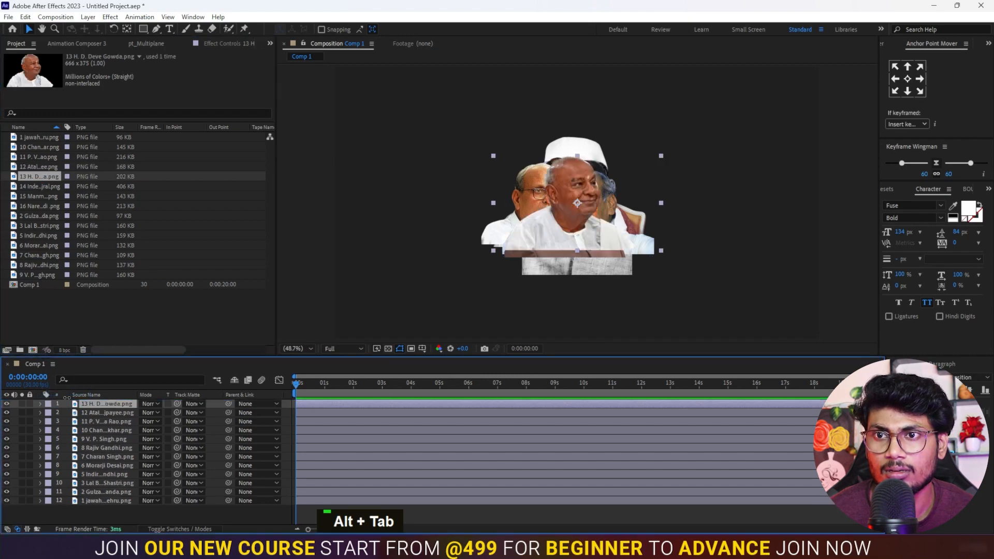
left_click_drag(38, 185, 39, 399)
left_click_drag(38, 196, 45, 401)
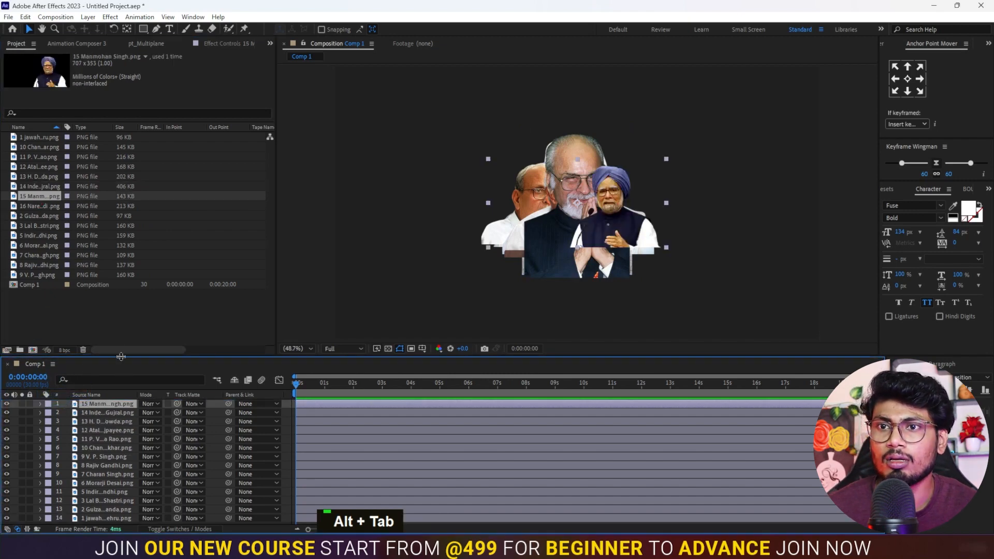
left_click_drag(39, 206, 52, 402)
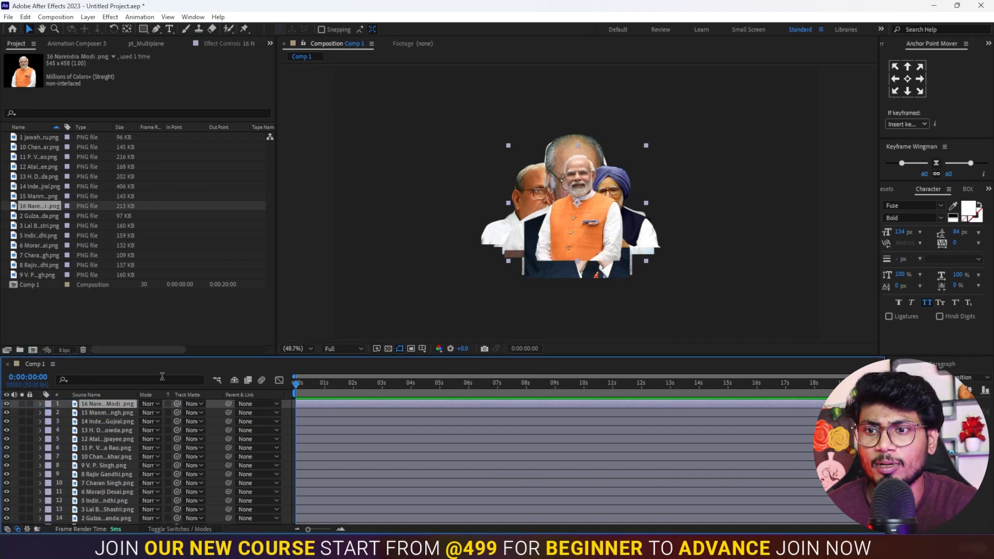
left_click(831, 297)
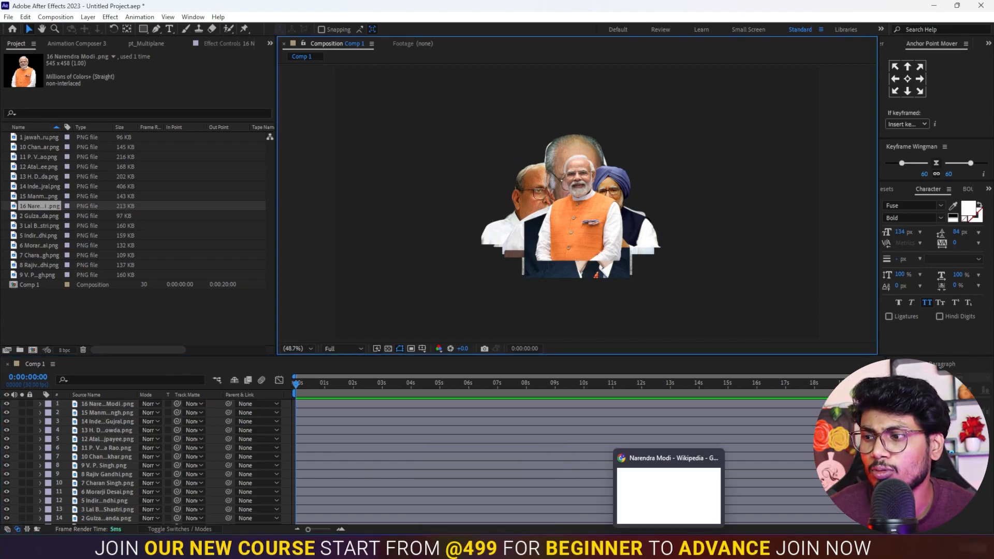
- Compare the order of the Comp 1 layers with Wikipedia's List of prime ministers of India in Chrome
left_click(486, 549)
left_click(74, 6)
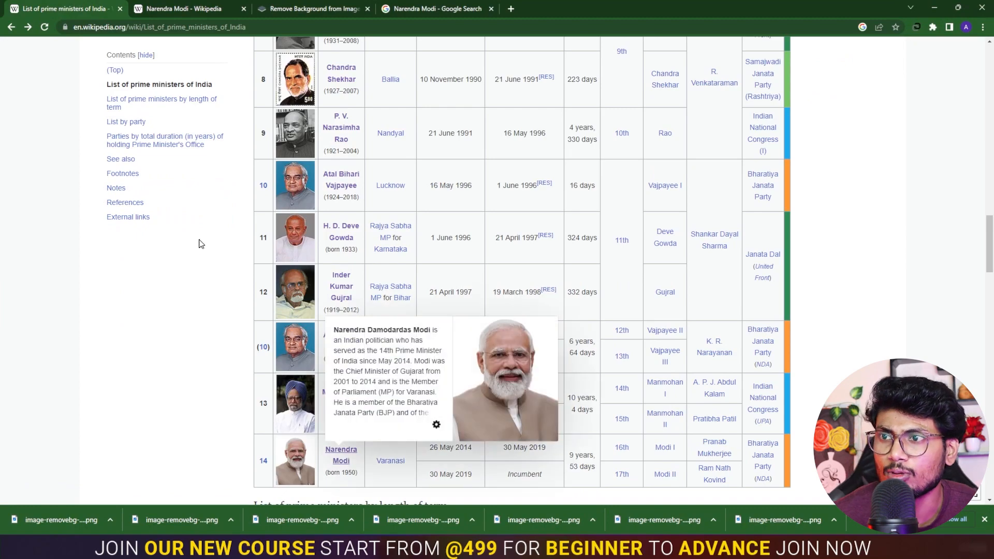
scroll(365, 238, "up", 15)
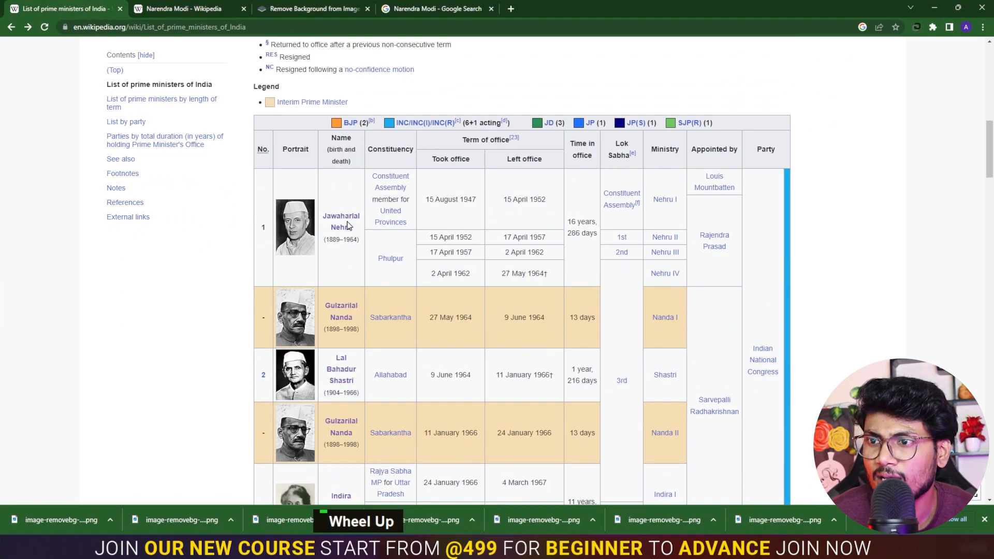
scroll(363, 321, "down", 1)
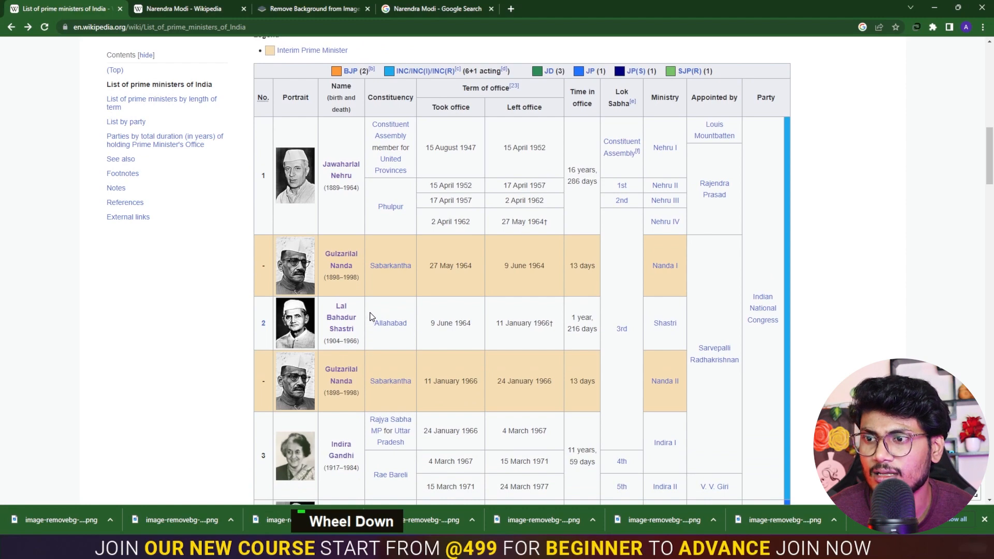
scroll(370, 317, "down", 3)
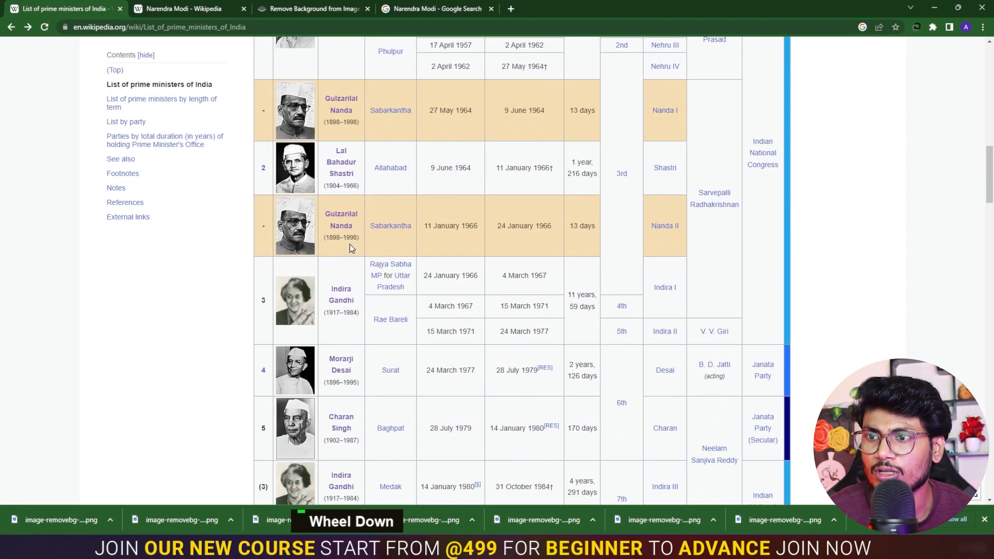
key("alt+Tab")
scroll(94, 443, "down", 1)
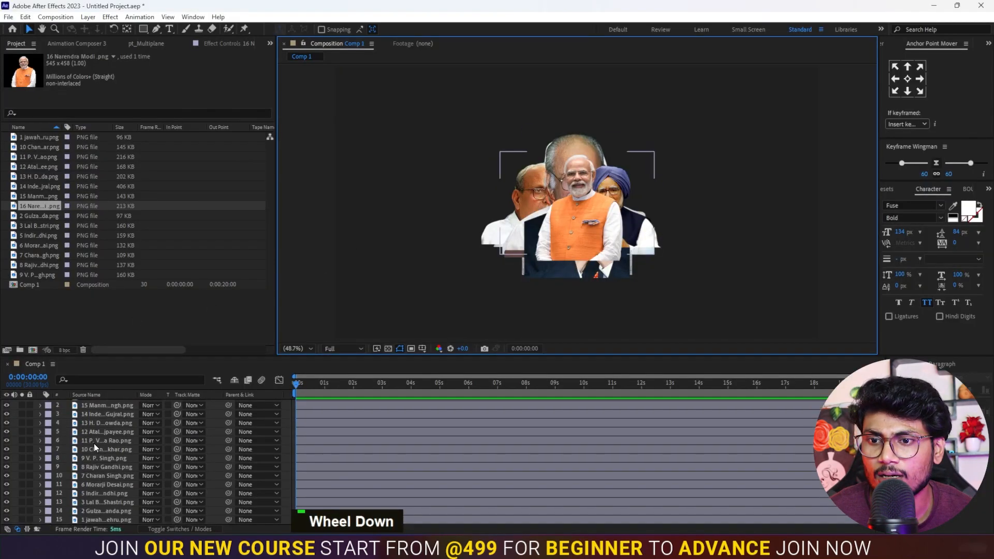
scroll(94, 443, "up", 1)
left_click(98, 431)
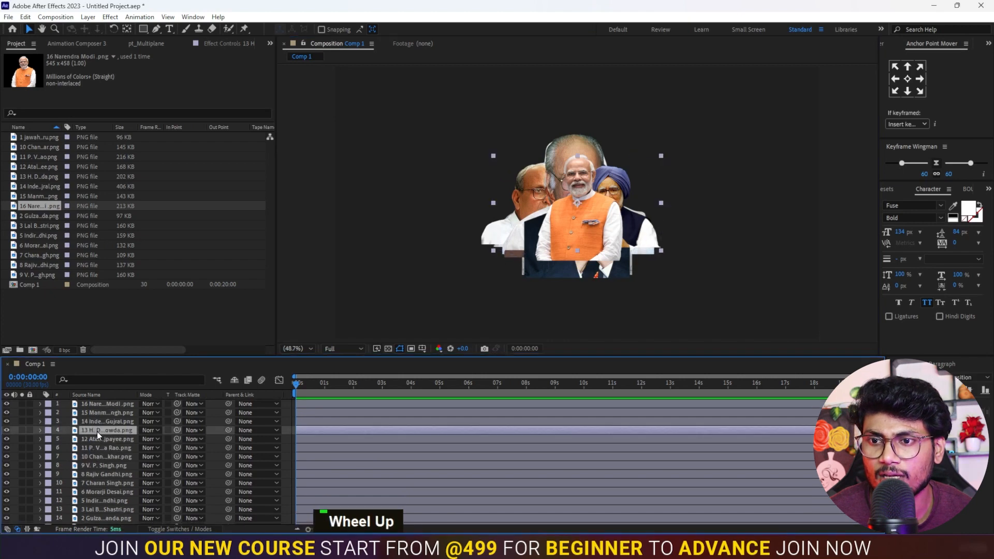
key("alt+Tab")
scroll(308, 233, "up", 2)
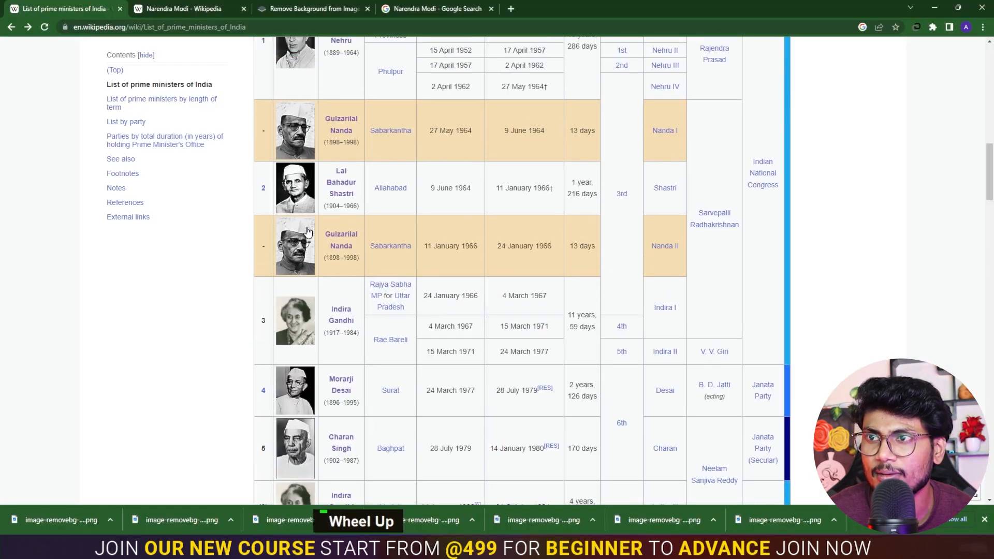
- Check the early terms on Wikipedia and add a second Gulzarilal Nanda layer directly above Lal Bahadur Shastri in After Effects' Comp 1
key("alt+Tab")
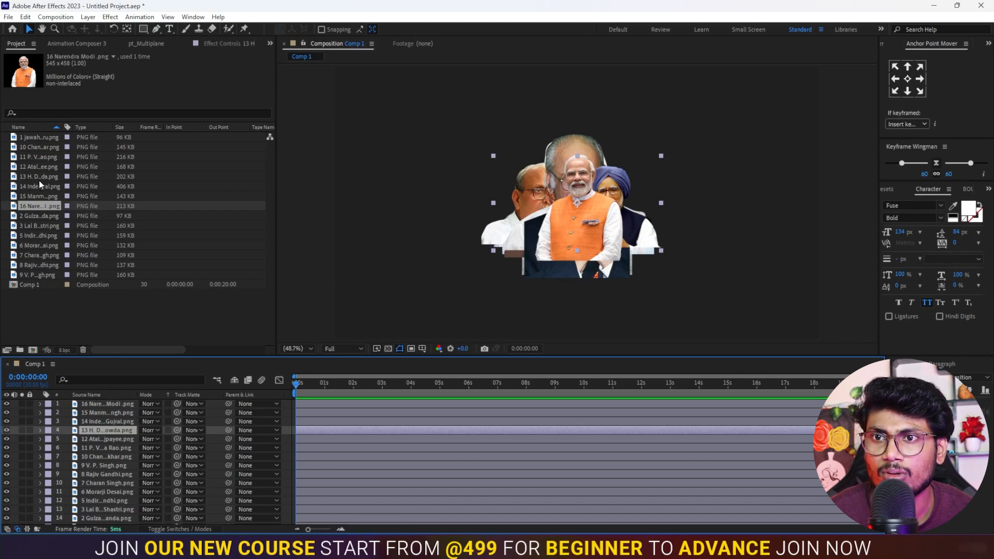
left_click(35, 215)
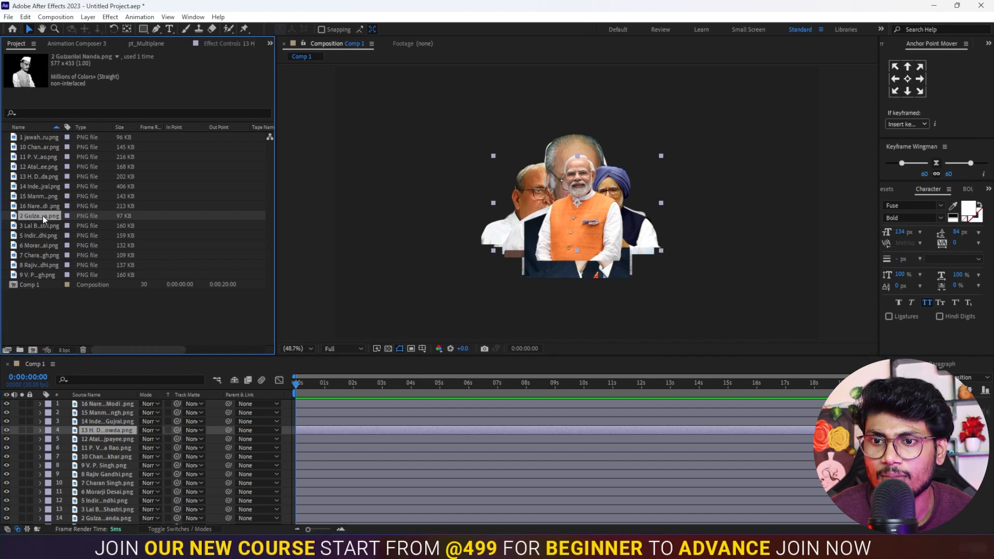
key("alt+Tab")
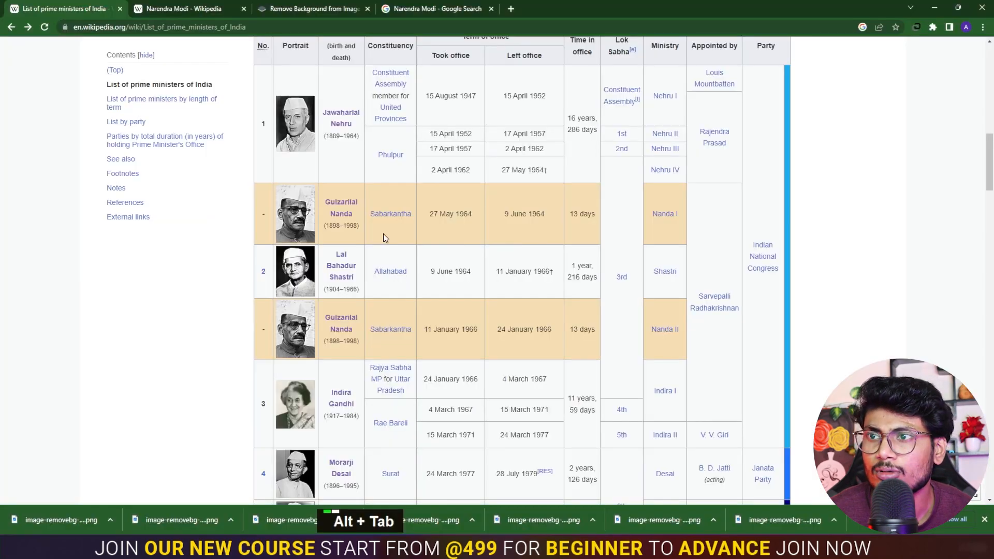
scroll(352, 313, "up", 2)
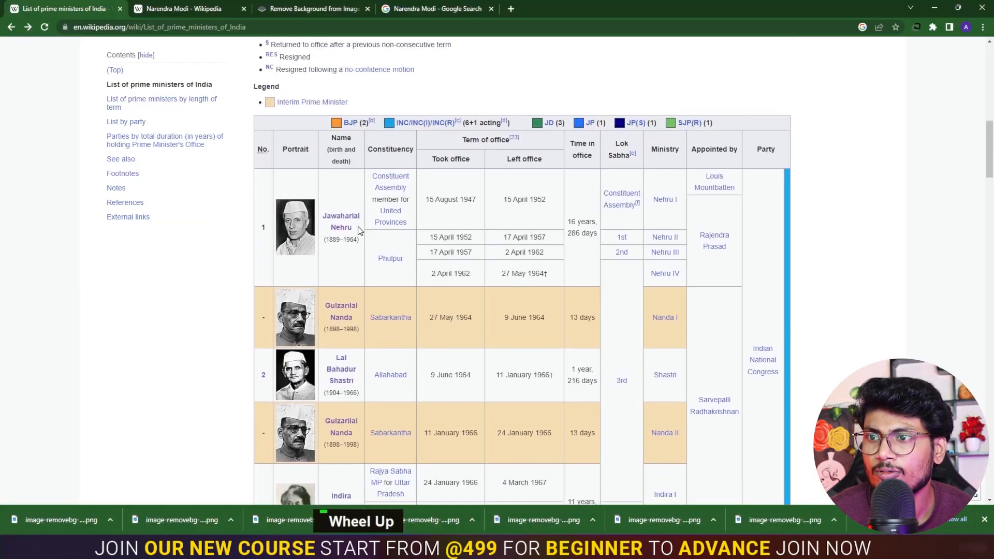
key("alt+Tab")
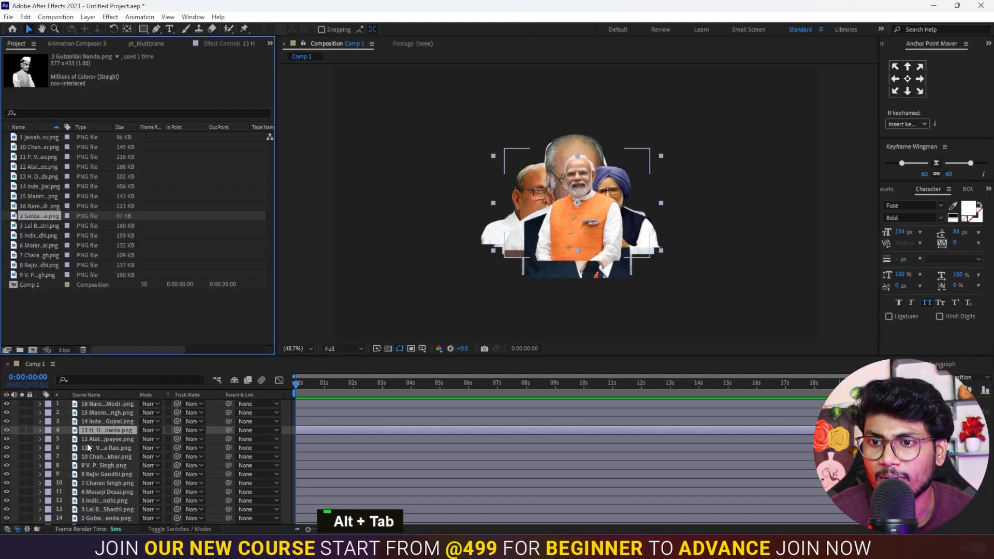
scroll(105, 465, "down", 1)
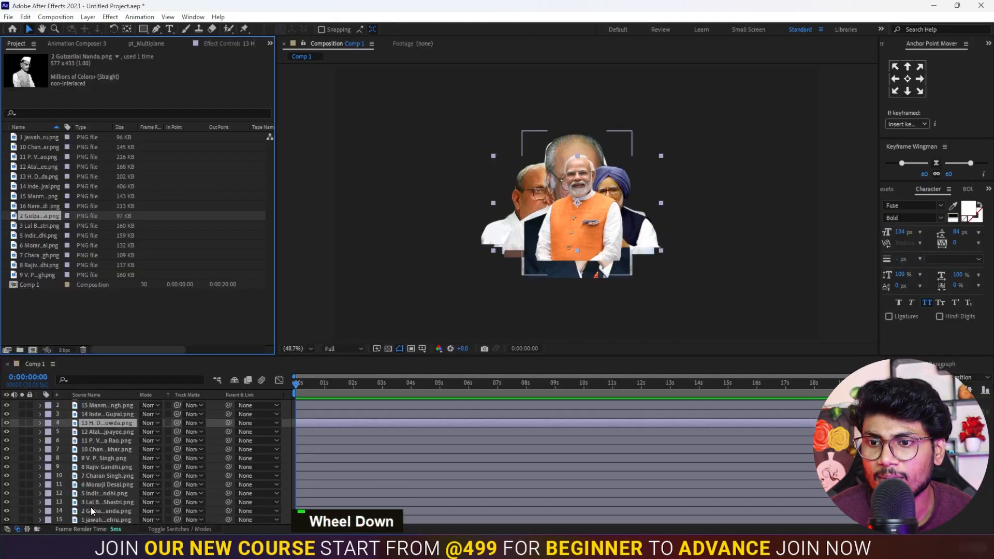
left_click_drag(33, 217, 111, 501)
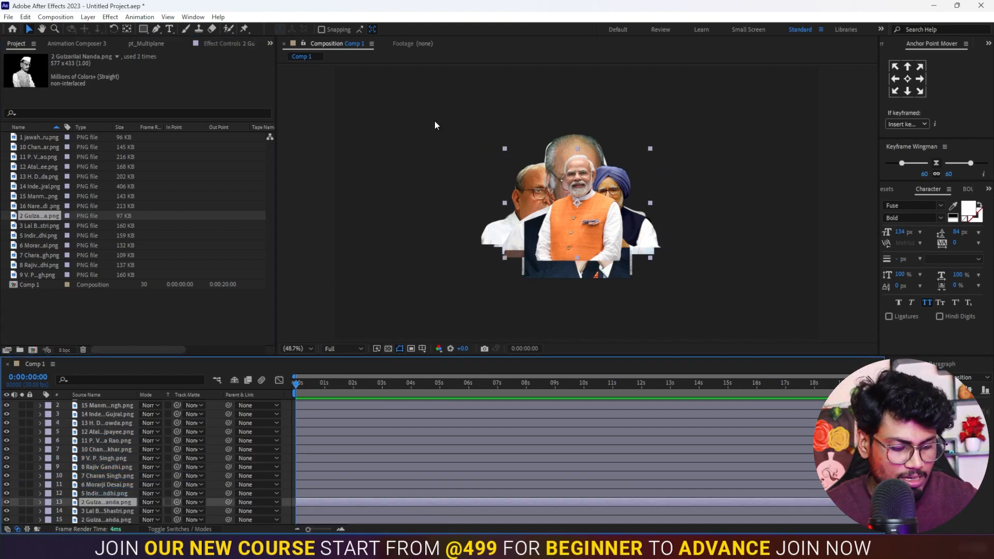
- Check the following terms on Wikipedia and add a second Indira Gandhi layer between Charan Singh and Rajiv Gandhi in After Effects' Comp 1
key("alt+Tab")
scroll(353, 338, "down", 1)
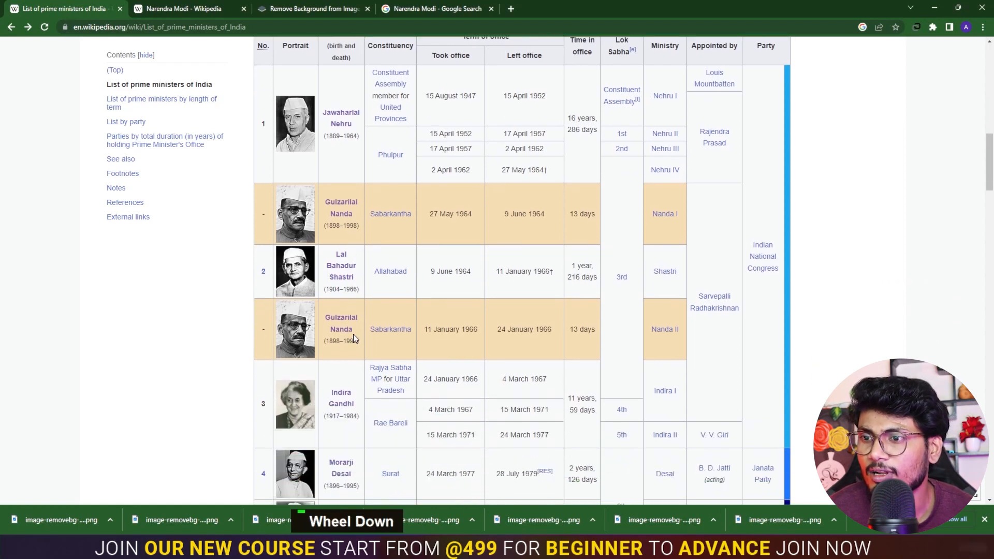
scroll(353, 339, "down", 2)
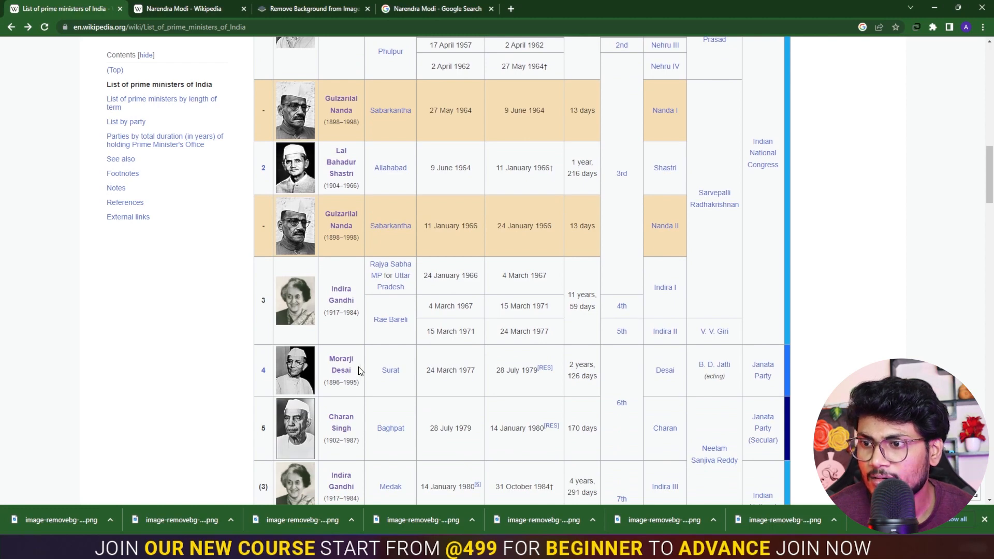
scroll(361, 371, "down", 2)
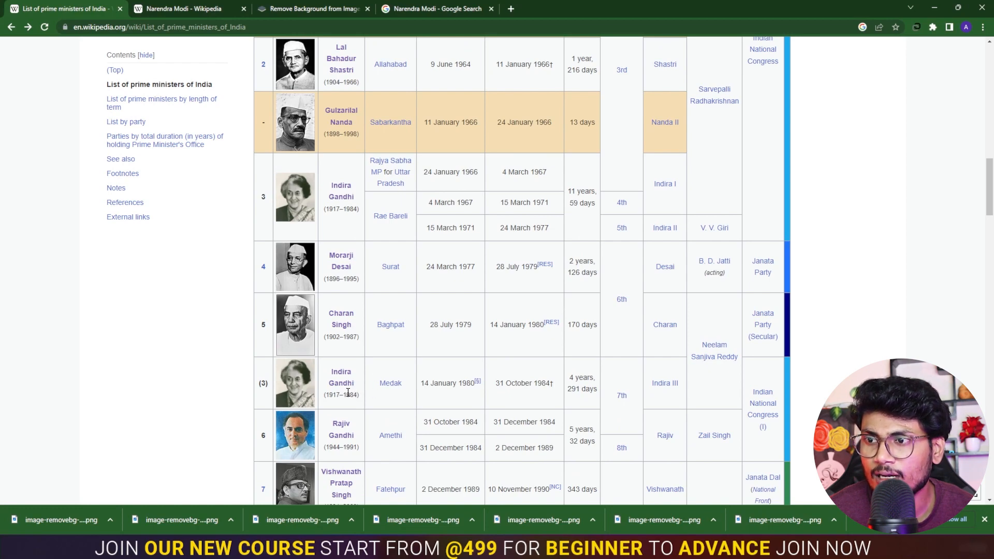
key("alt+Tab")
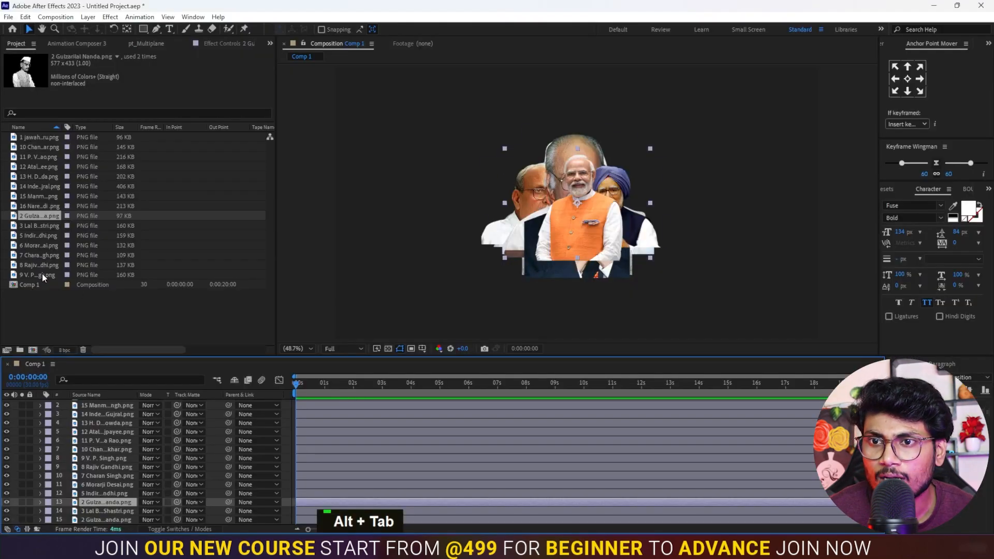
left_click(45, 236)
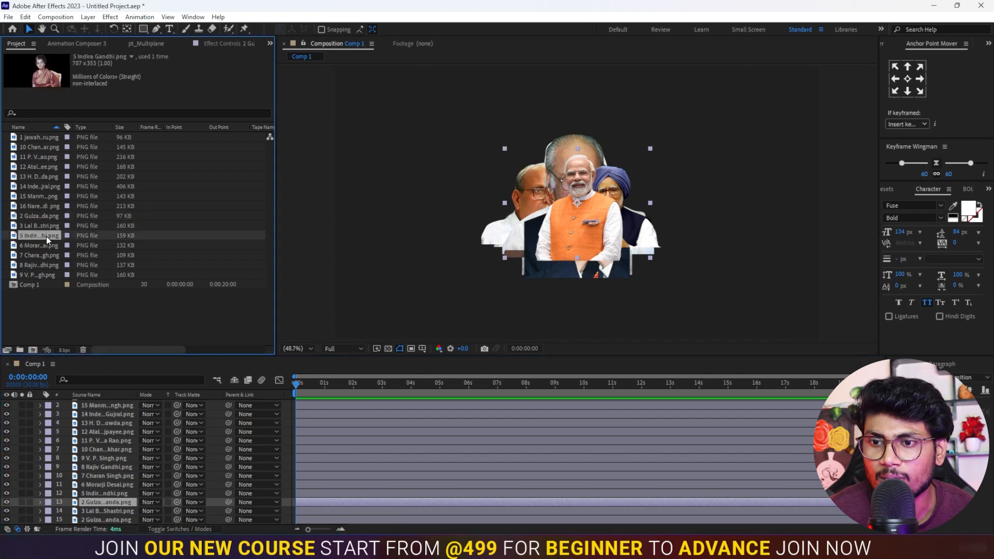
key("alt+Tab")
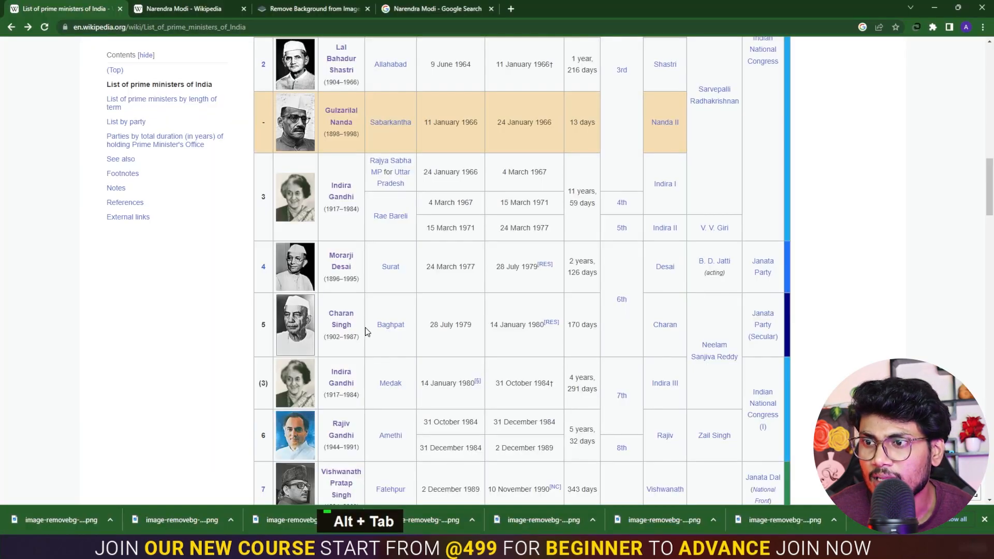
key("alt+Tab")
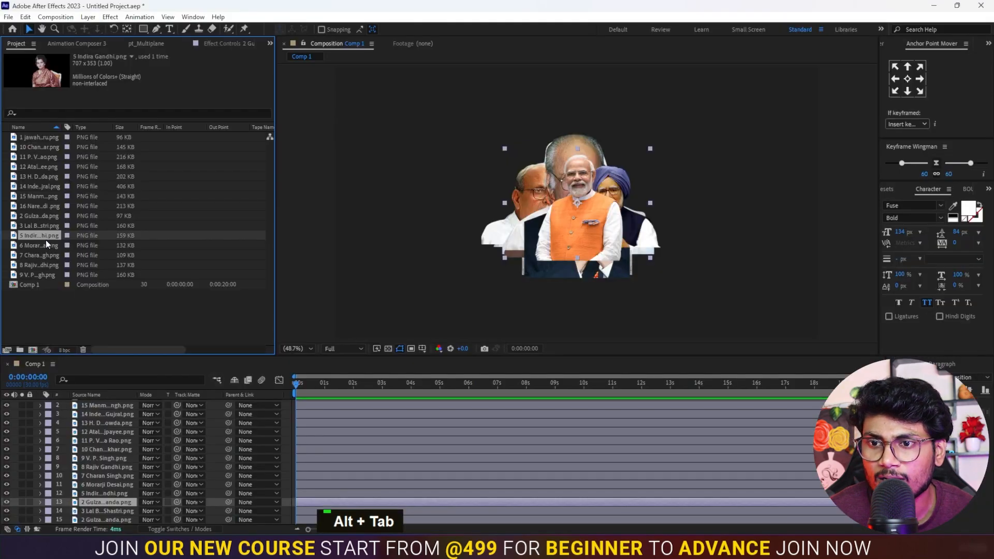
left_click_drag(45, 240, 100, 470)
- Check the remaining terms on Wikipedia and add a second Atal Bihari Vajpayee layer between Inder Kumar Gujral and Manmohan Singh in After Effects' Comp 1
key("alt+Tab")
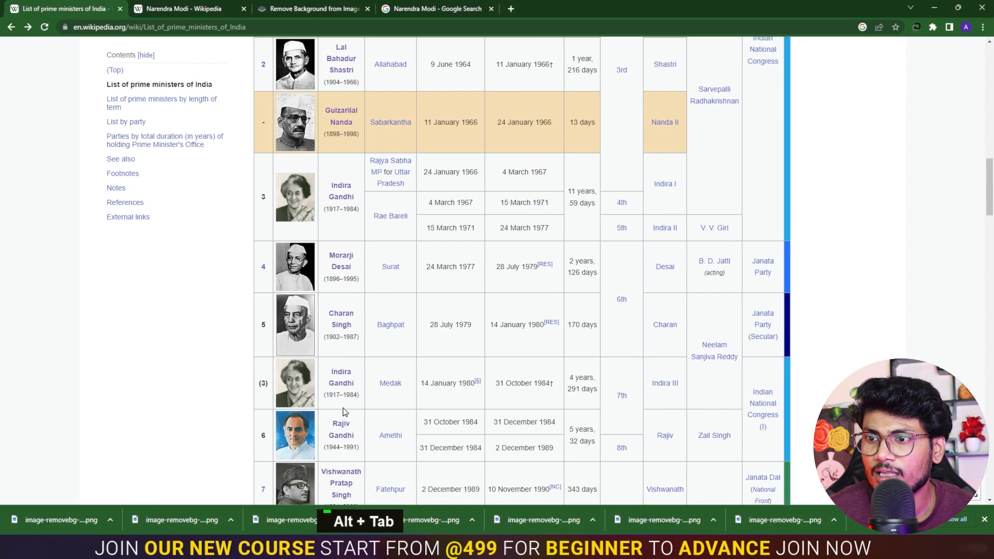
scroll(345, 411, "down", 4)
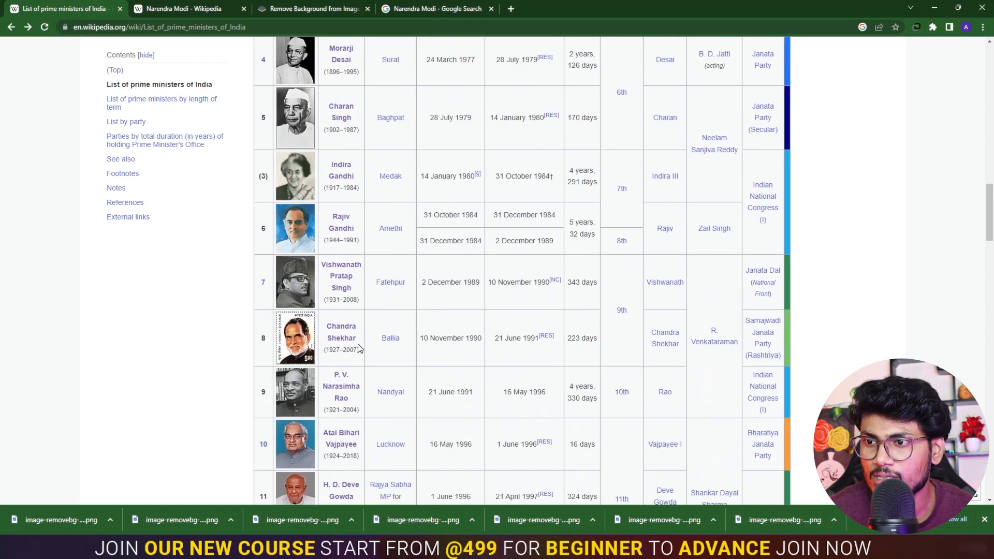
scroll(387, 387, "down", 1)
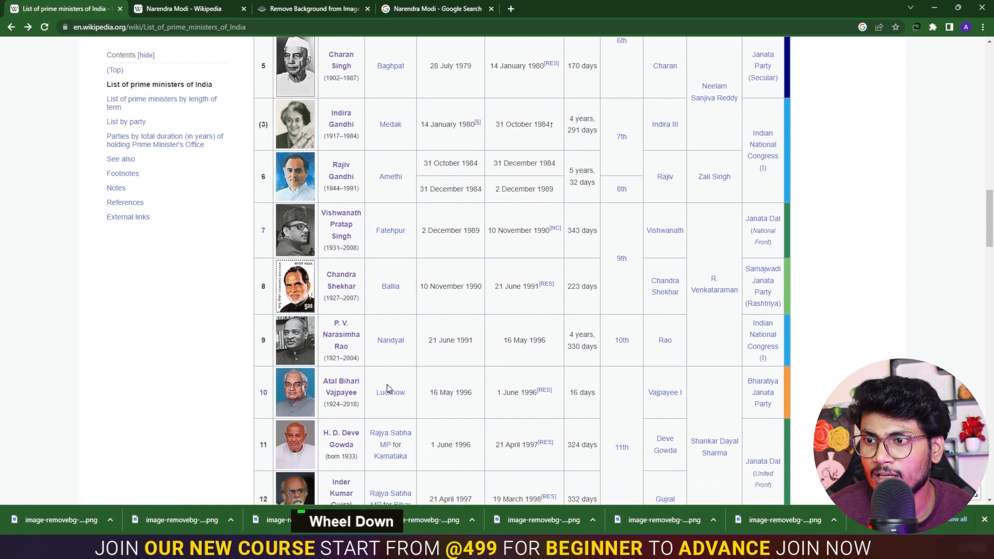
scroll(386, 383, "down", 2)
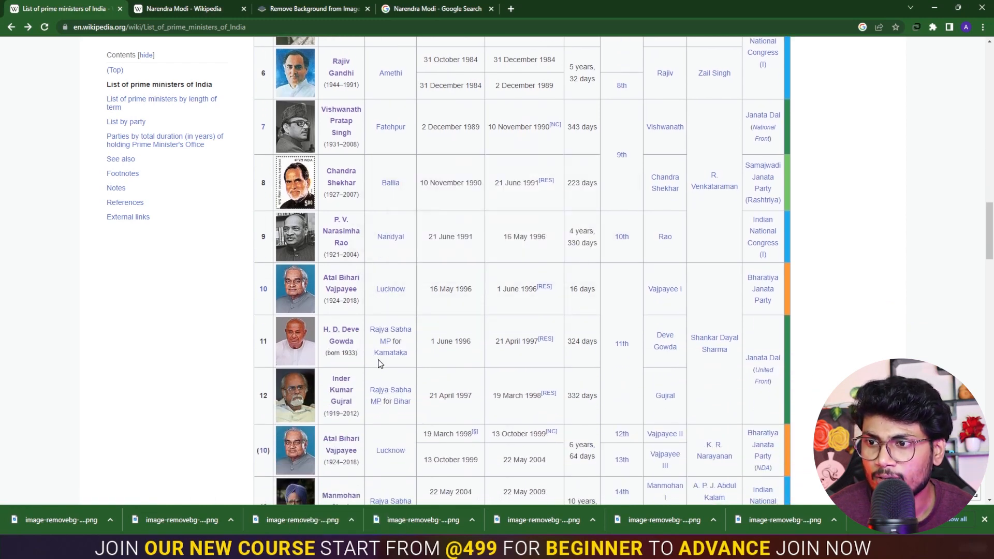
scroll(384, 365, "down", 1)
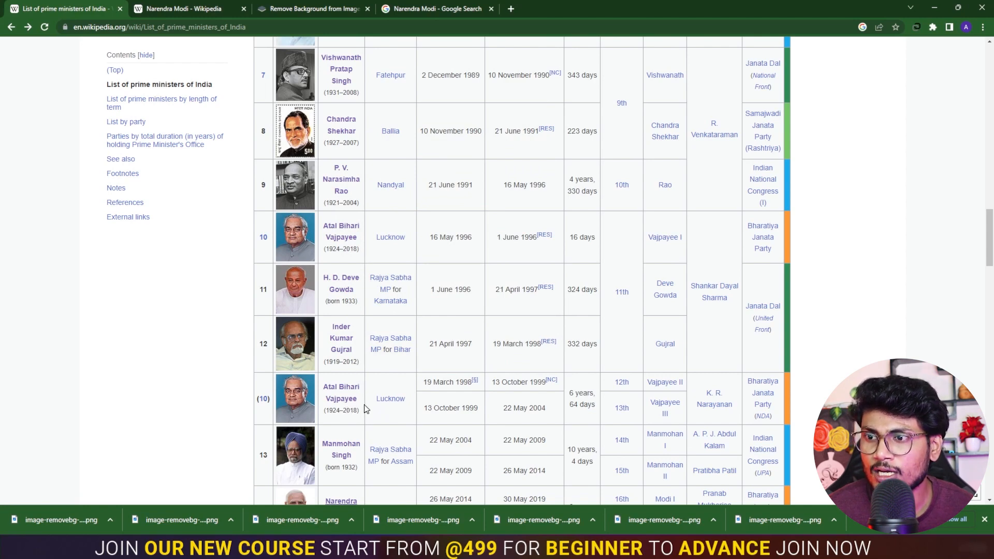
key("alt")
key("alt+Tab")
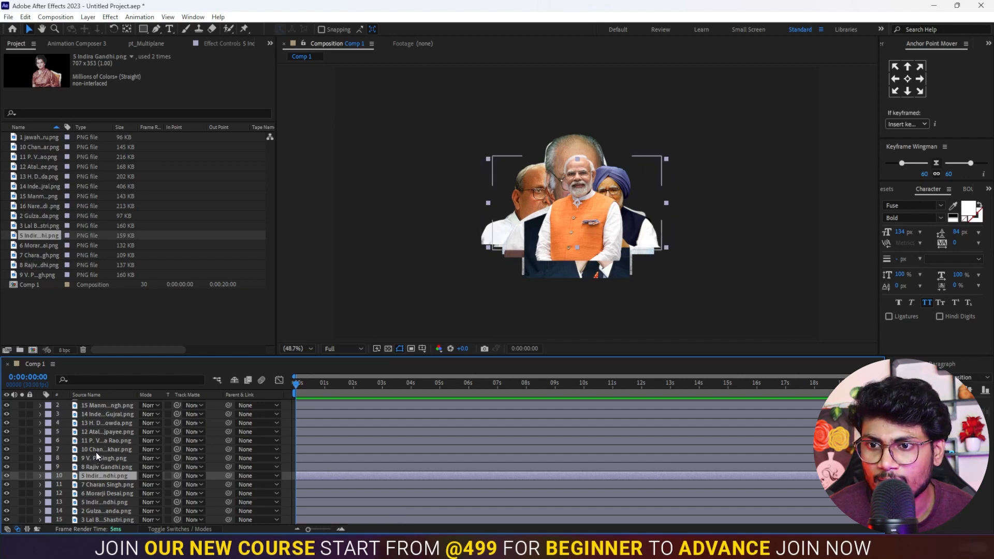
left_click(101, 414)
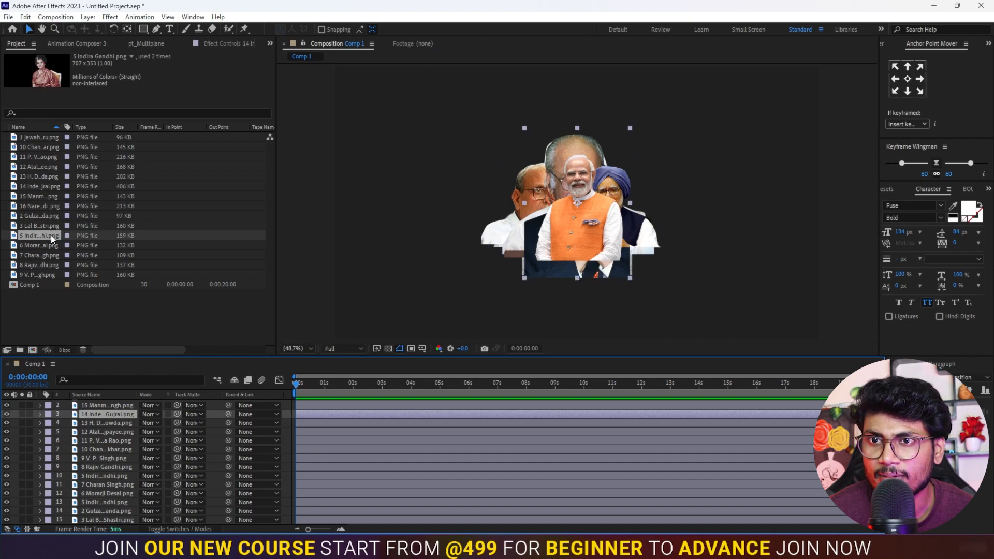
left_click_drag(39, 167, 84, 418)
key("alt+Tab")
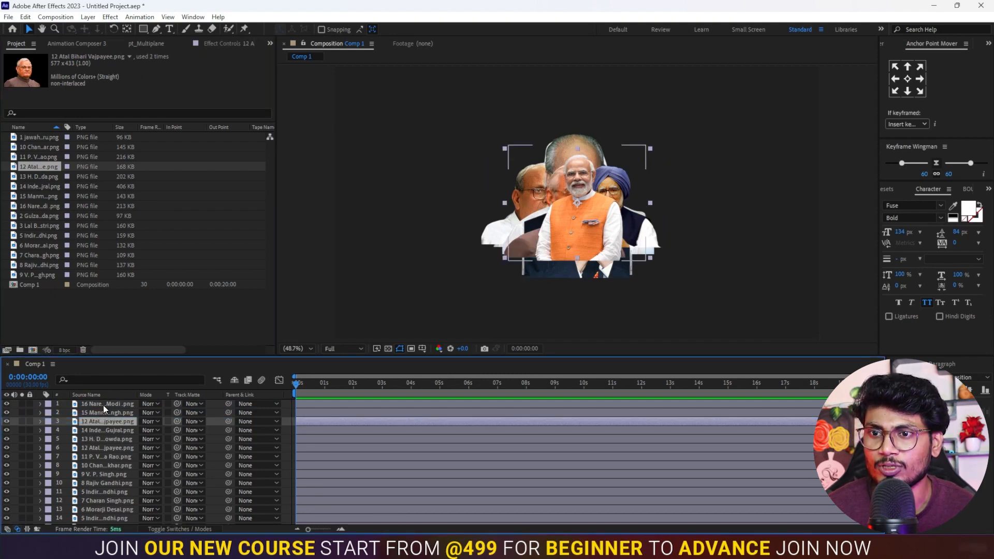
- Scale the Narendra Modi cutout to 140% and hide its layer
left_click(104, 405)
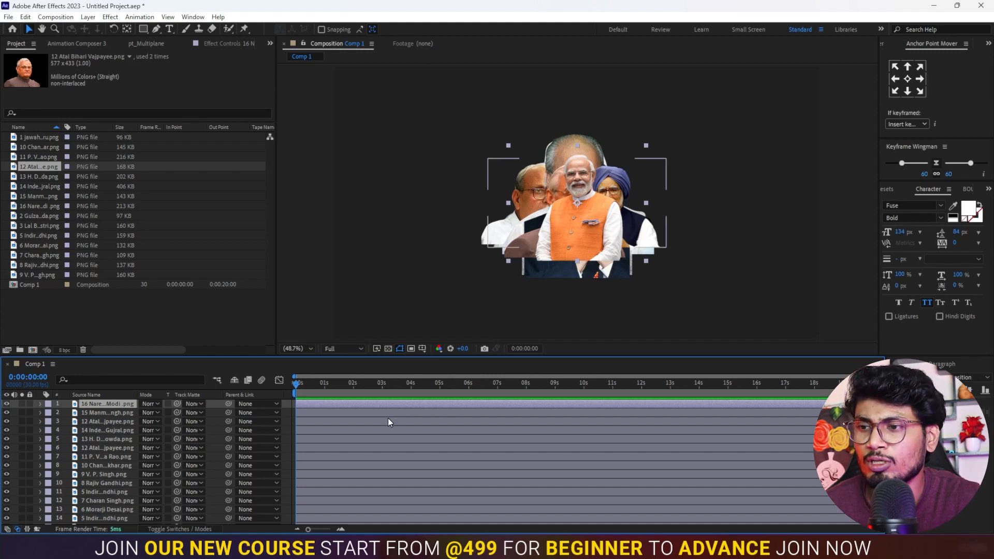
scroll(387, 422, "down", 2)
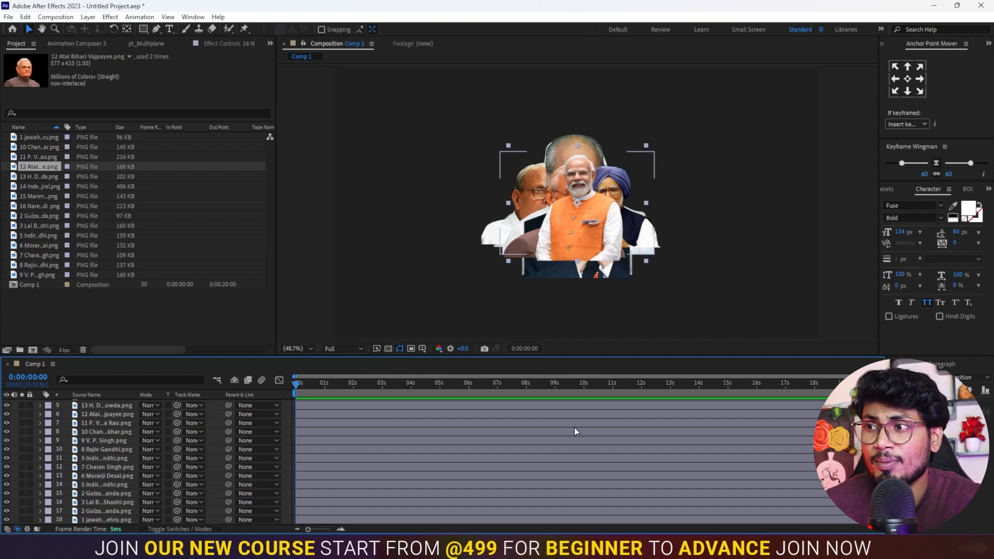
scroll(259, 455, "up", 2)
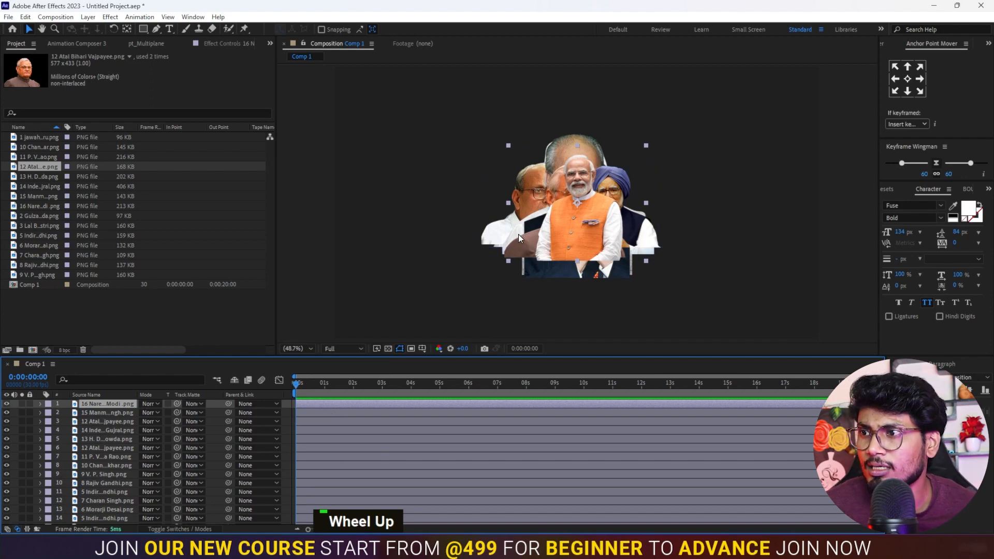
key("s")
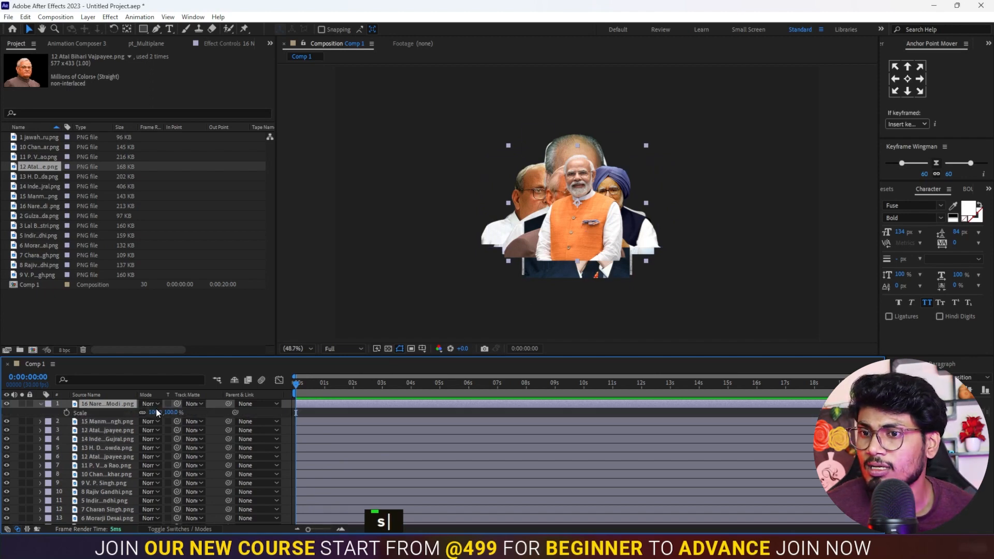
left_click_drag(157, 411, 174, 412)
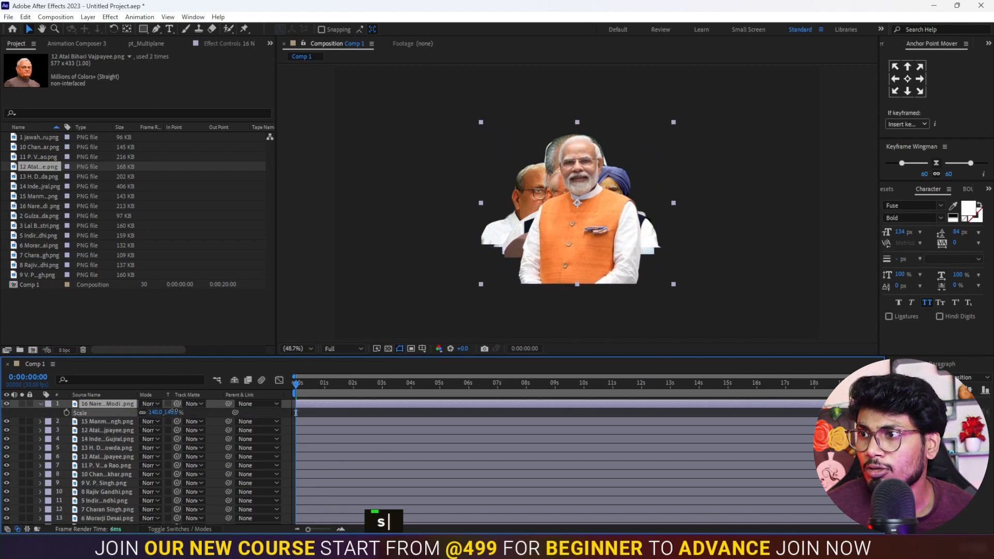
left_click(7, 405)
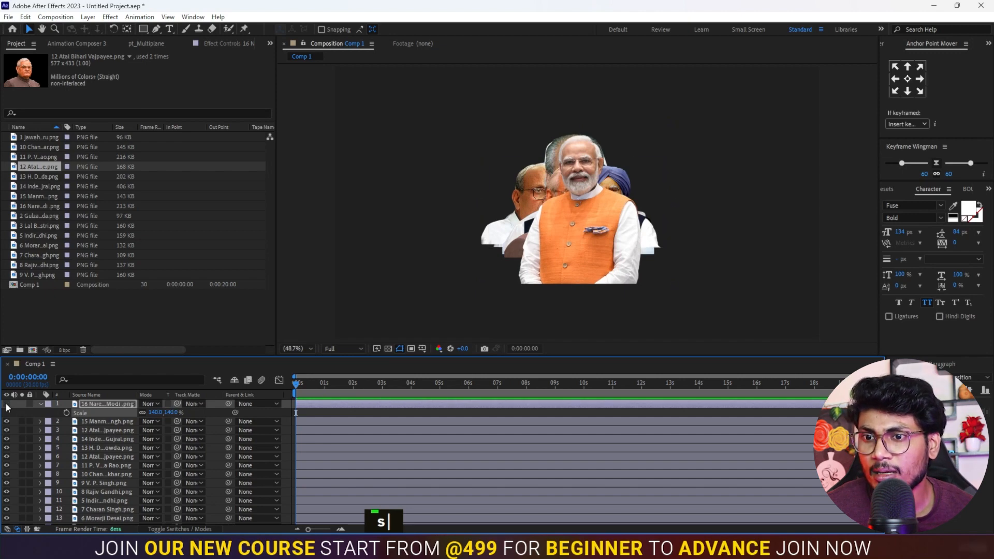
- Scale the Manmohan Singh cutout to 171% and hide its layer
left_click(94, 421)
key("s")
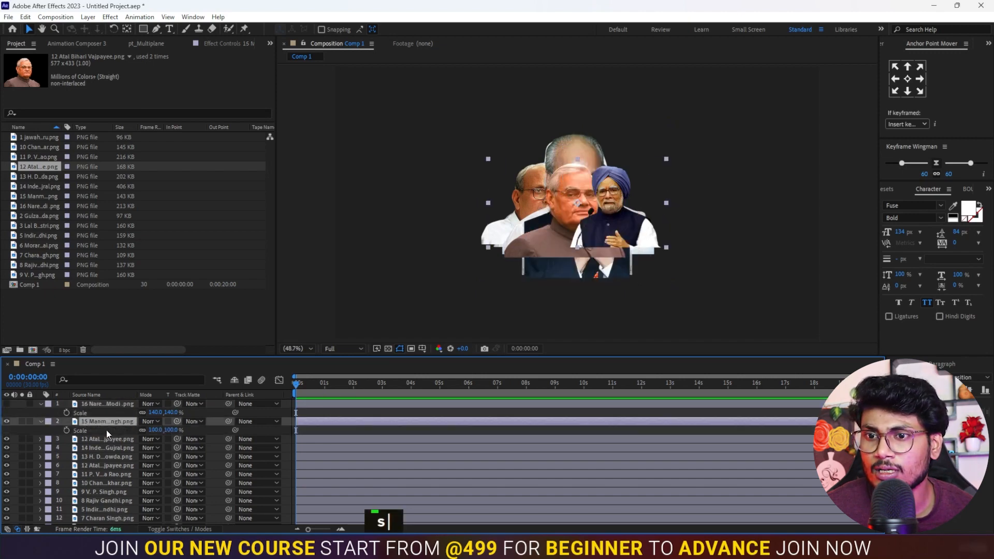
left_click_drag(153, 429, 191, 430)
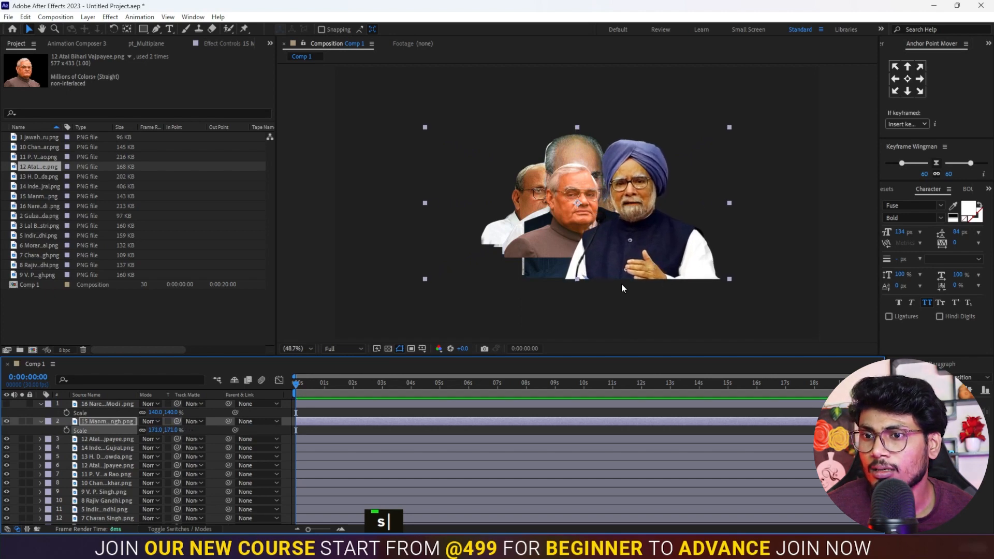
left_click(6, 421)
- Scale the upper Atal Bihari Vajpayee cutout to 145% and hide its layer
left_click(116, 438)
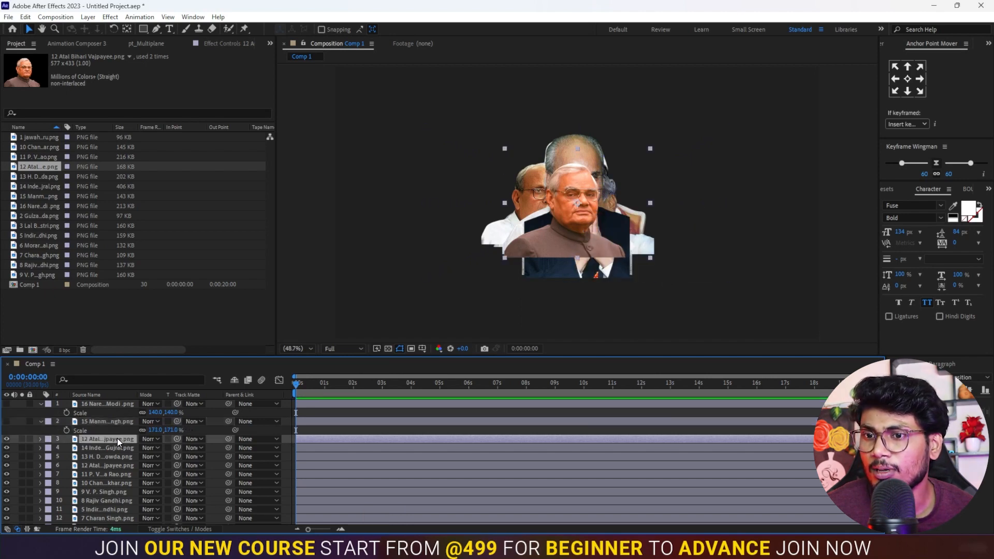
key("s")
left_click_drag(153, 452, 177, 452)
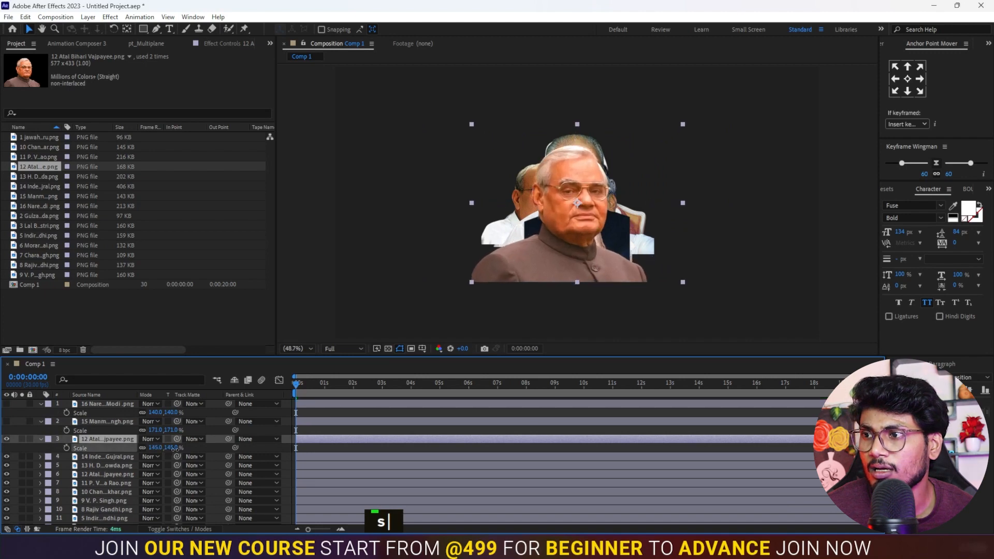
left_click_drag(583, 278, 582, 278)
left_click(6, 439)
- Scale the Inder Kumar Gujral cutout to 115% and the H. D. Deve Gowda cutout to 155%, hiding each layer
left_click(103, 457)
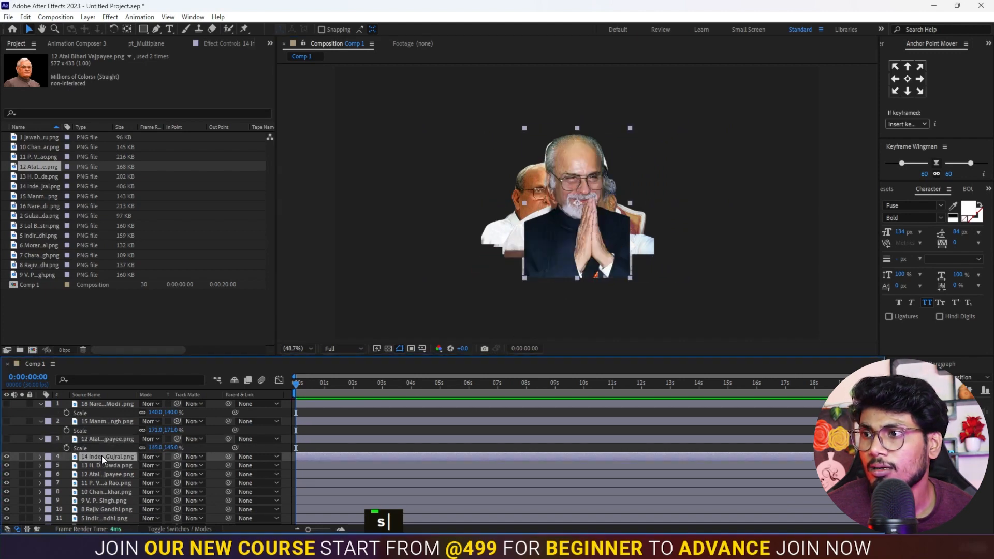
key("s")
left_click(6, 456)
left_click(109, 476)
left_click_drag(155, 465, 186, 492)
key("s")
left_click(7, 474)
- Scale the lower Atal Bihari Vajpayee cutout to 158% and the P. V. Narasimha Rao cutout to 162%, hiding each layer
scroll(78, 476, "down", 1)
left_click(102, 465)
key("s")
left_click(7, 465)
left_click(106, 483)
key("s")
left_click(576, 270)
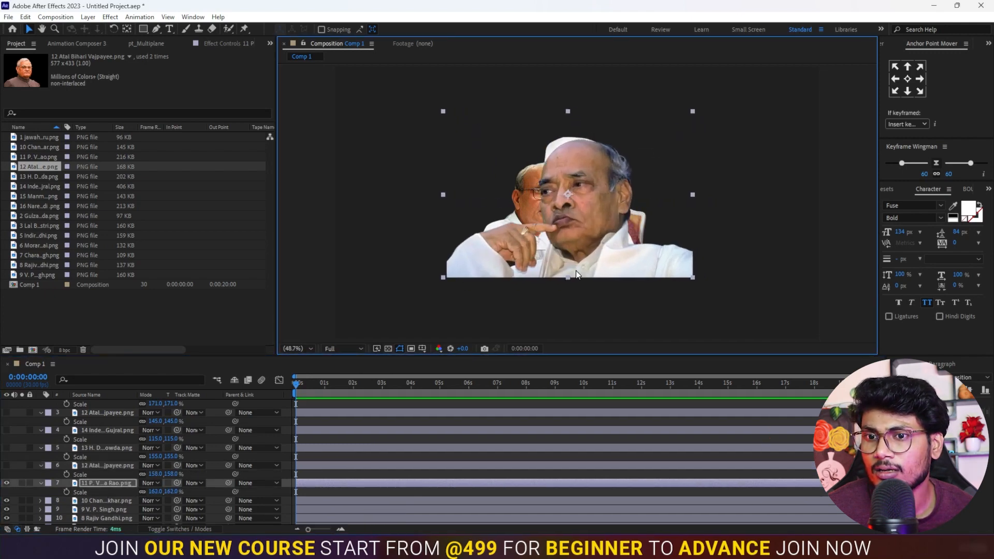
left_click(7, 483)
- Scale the Chandra Shekhar cutout to 174% and the V. P. Singh cutout to 178%, hiding each layer
left_click(102, 501)
key("s")
left_click_drag(154, 510, 181, 509)
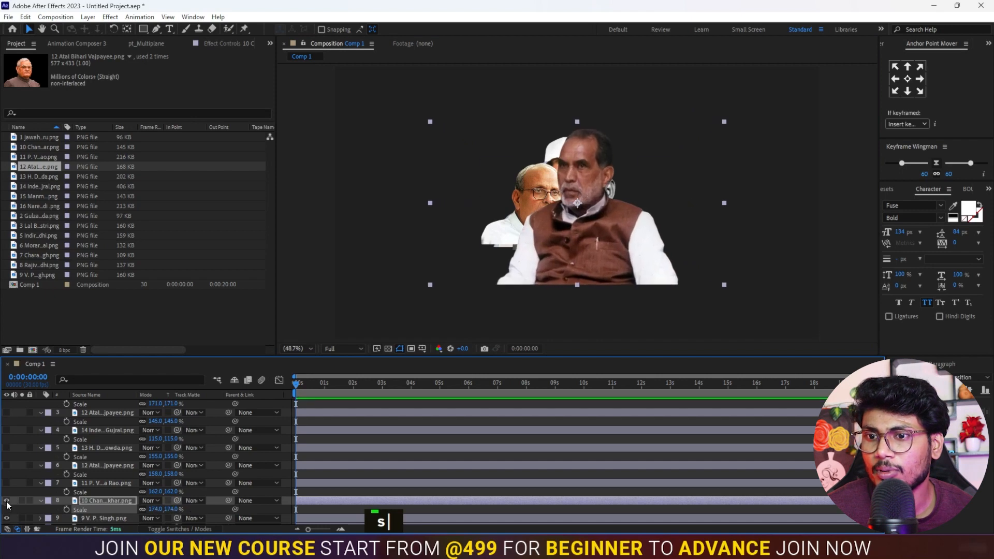
left_click(7, 501)
scroll(52, 492, "down", 2)
left_click(104, 466)
key("s")
left_click_drag(154, 474, 191, 474)
left_click(7, 465)
- Scale the Rajiv Gandhi cutout to 172%, enlarge the Indira Gandhi cutout below it, and hide both layers
left_click(105, 483)
key("s")
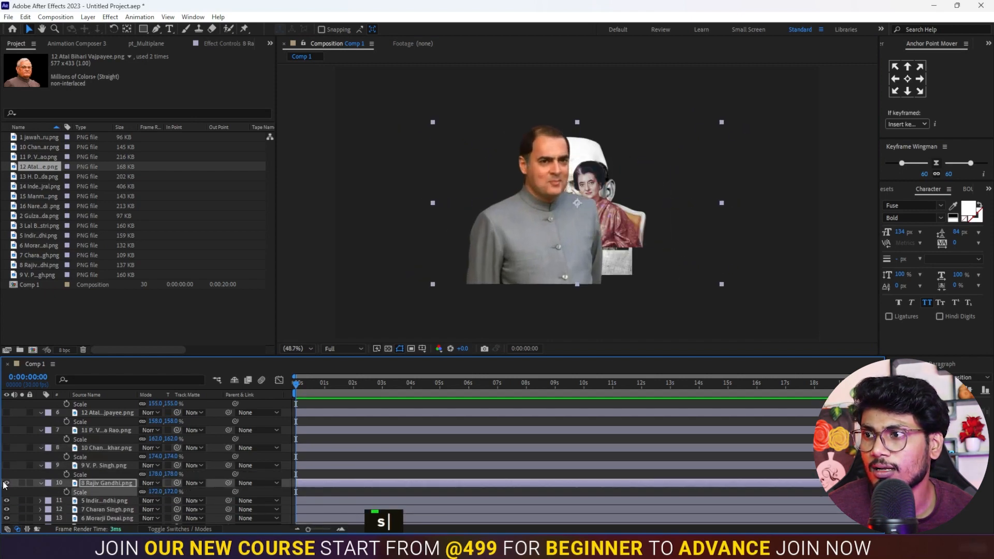
left_click(6, 483)
left_click(104, 500)
key("s")
left_click_drag(154, 509, 205, 514)
left_click(6, 500)
- Scale the Charan Singh cutout to 170% and the Morarji Desai cutout to 183%, hiding each layer
left_click(102, 518)
scroll(102, 518, "down", 2)
key("s")
left_click(7, 502)
scroll(52, 497, "down", 2)
left_click(102, 486)
key("s")
left_click(7, 485)
- Scale the lower Indira Gandhi cutout to 190% and the upper Gulzarilal Nanda cutout to 176%, hiding each layer
left_click(104, 502)
left_click(7, 502)
scroll(107, 486, "down", 2)
left_click(105, 502)
key("s")
left_click(6, 502)
- Scale Lal Bahadur Shastri to 135% and Jawaharlal Nehru to 183%, enlarge the lower Gulzarilal Nanda cutout, and hide all but Nehru
left_click(7, 511)
scroll(104, 489, "down", 2)
left_click(105, 511)
key("s")
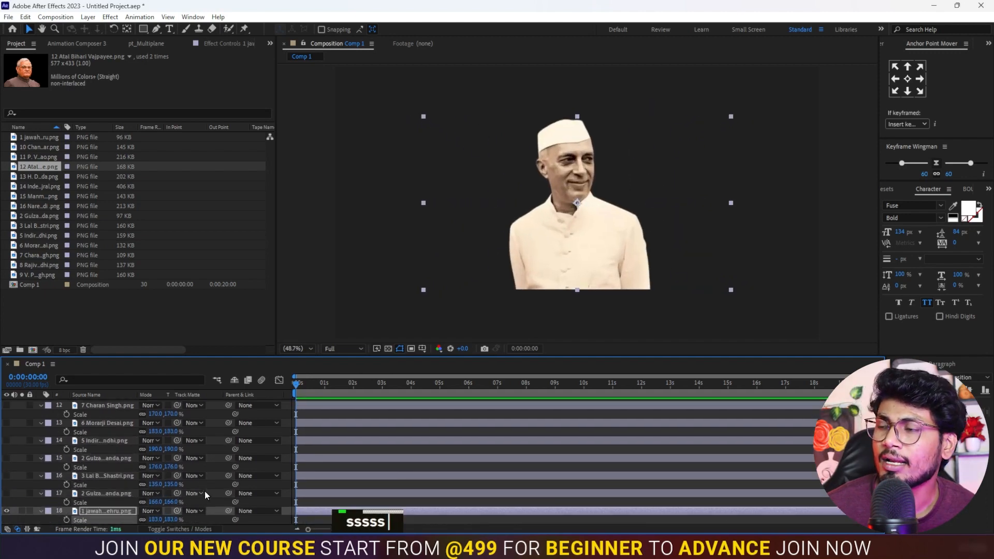
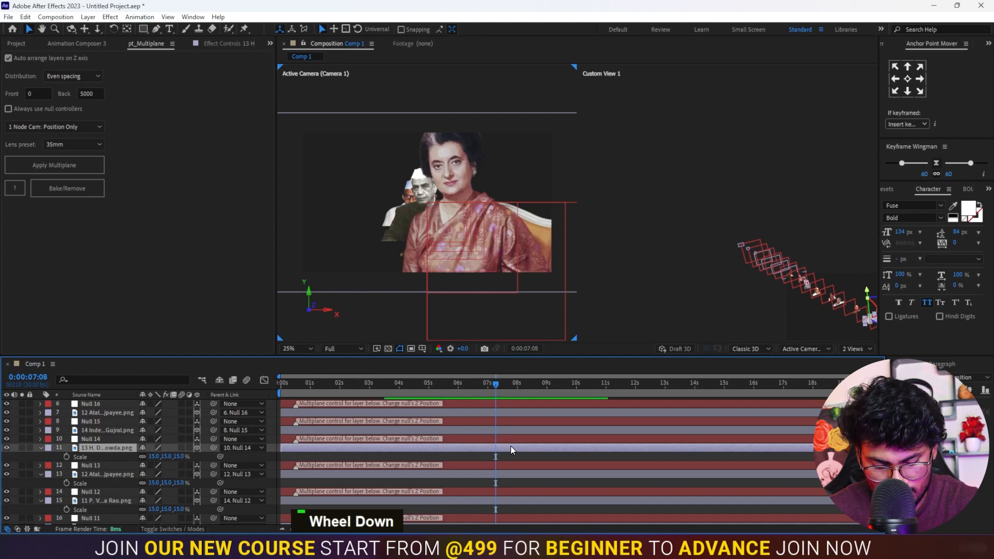
- Collapse the open Scale properties of the portrait layers from H. D. Deve Gowda down to Lal Bahadur Shastri
key("u")
left_click(512, 464)
key("u")
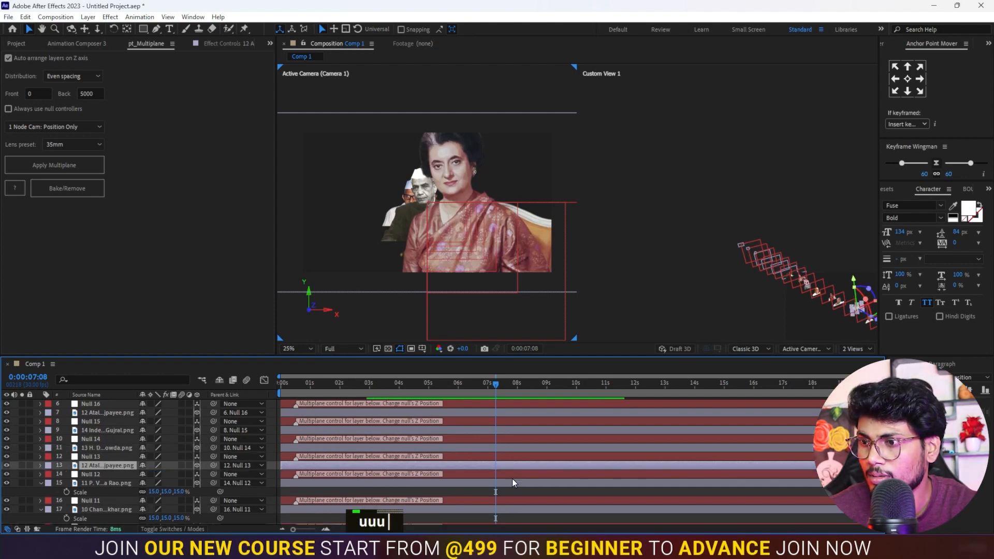
left_click(511, 480)
key("u")
left_click(518, 498)
key("u")
scroll(552, 468, "down", 3)
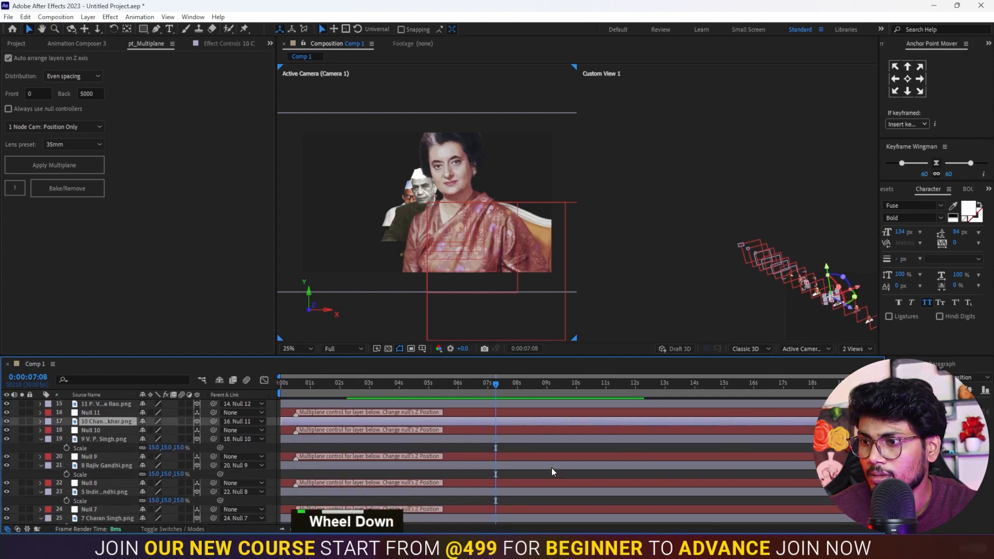
left_click(529, 442)
key("u")
left_click(527, 458)
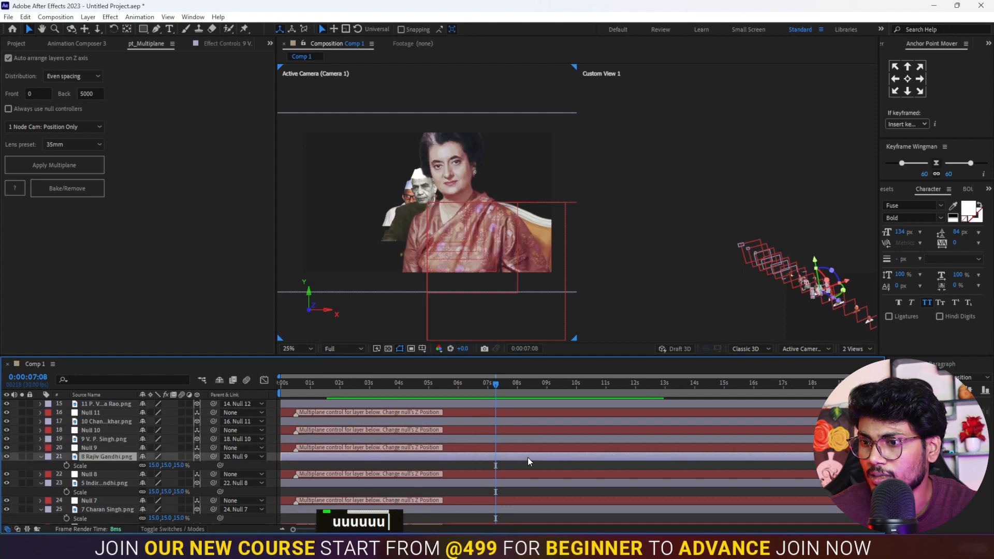
key("u")
left_click(520, 475)
key("u")
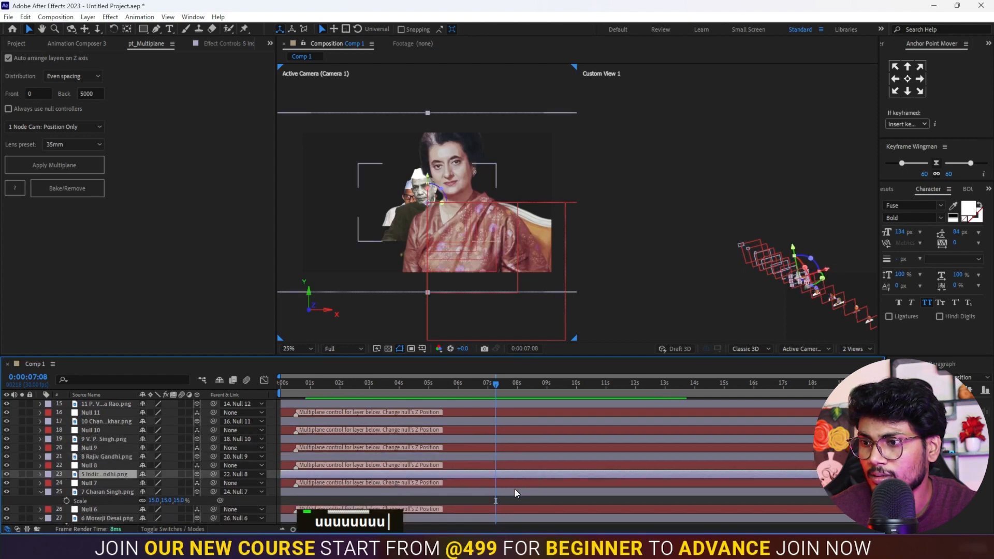
left_click(515, 490)
key("u")
scroll(543, 461, "down", 2)
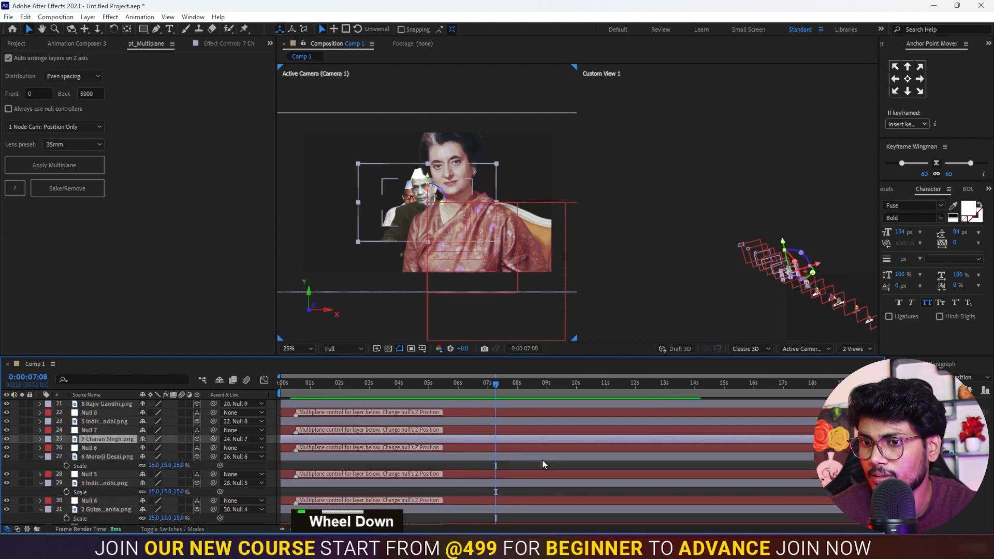
left_click(501, 457)
key("u")
left_click(502, 475)
key("u")
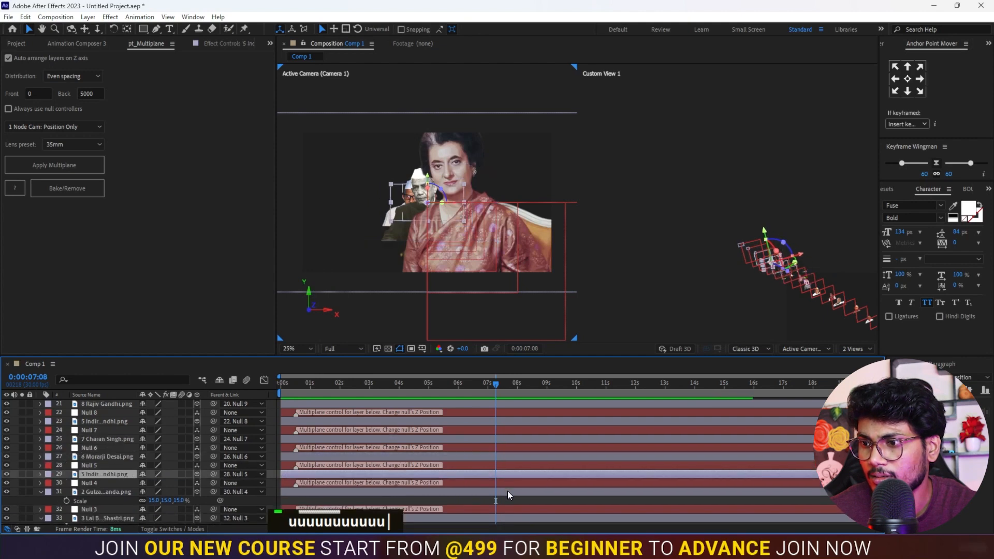
left_click(508, 492)
key("u")
left_click(504, 509)
key("u")
scroll(536, 476, "down", 2)
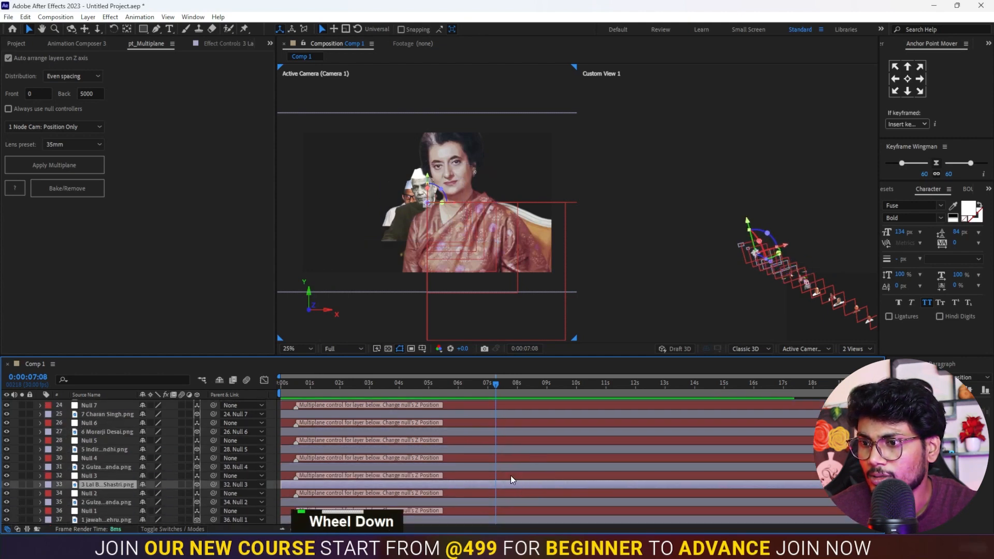
scroll(510, 474, "up", 5)
key("u")
key("u")
key("u")
key("u")
key("u")
key("u")
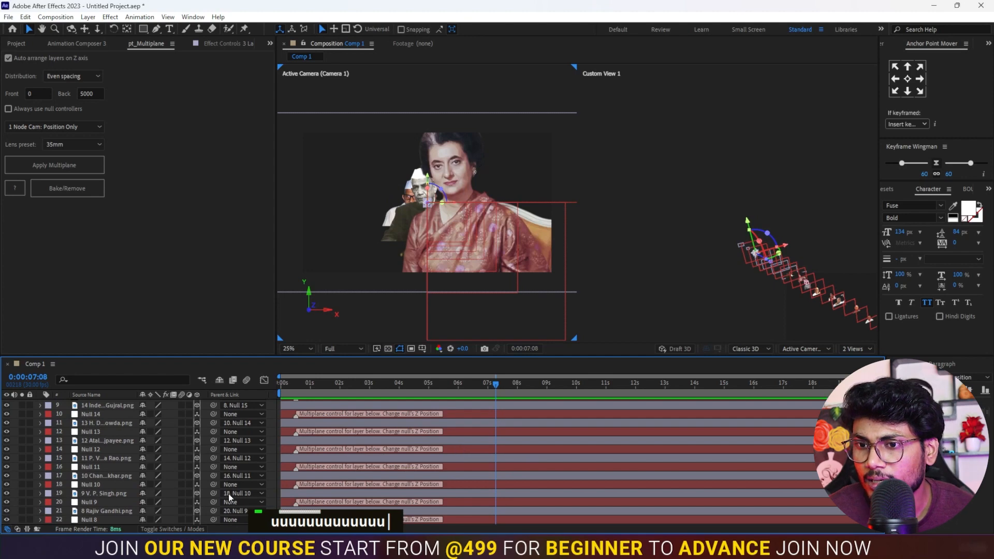
- Reveal the camera's keyframes, add a Position keyframe at 0:00:07:11 for the Indira Gandhi portrait, and paste a hold copy at 0:00:07:17
left_click(98, 458)
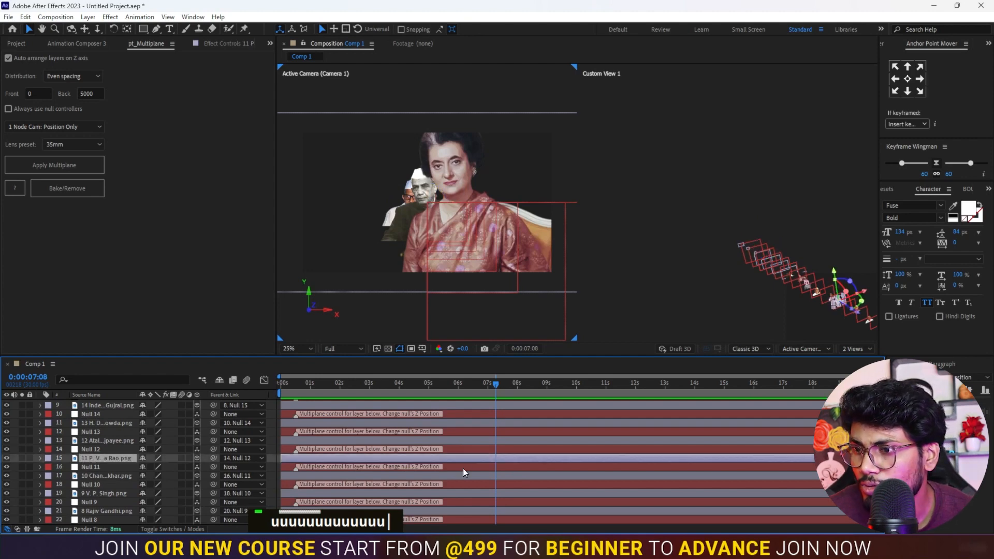
left_click_drag(487, 387, 498, 394)
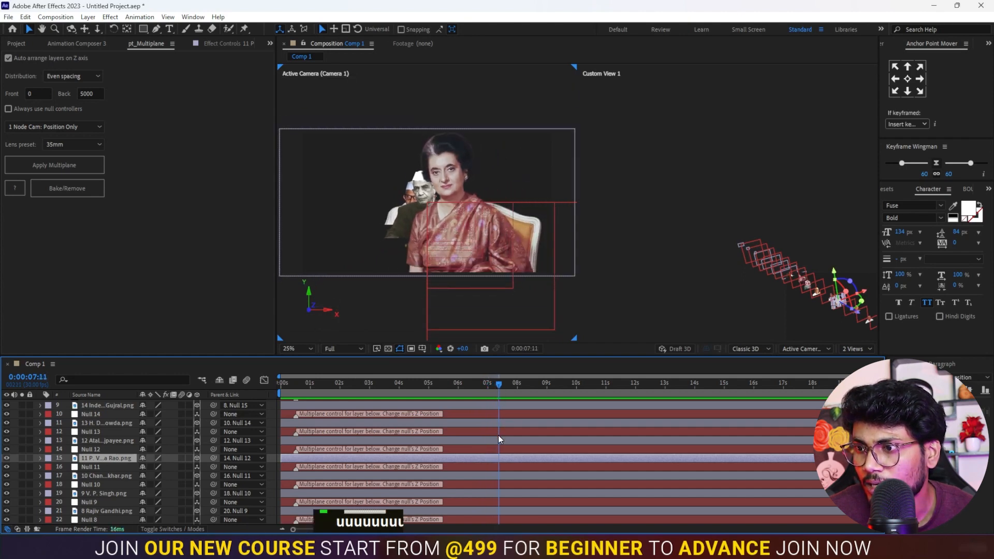
scroll(498, 437, "up", 5)
key("u")
key("u")
key("u")
key("u")
key("u")
key("u")
key("u")
key("u")
key("u")
key("u")
key("u")
key("u")
key("u")
key("u")
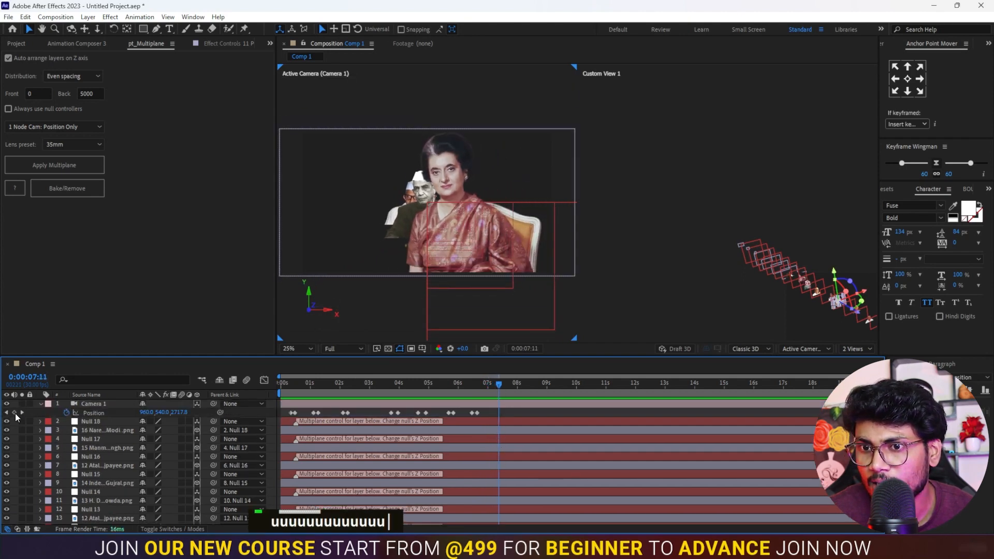
left_click(14, 412)
left_click_drag(498, 384, 505, 386)
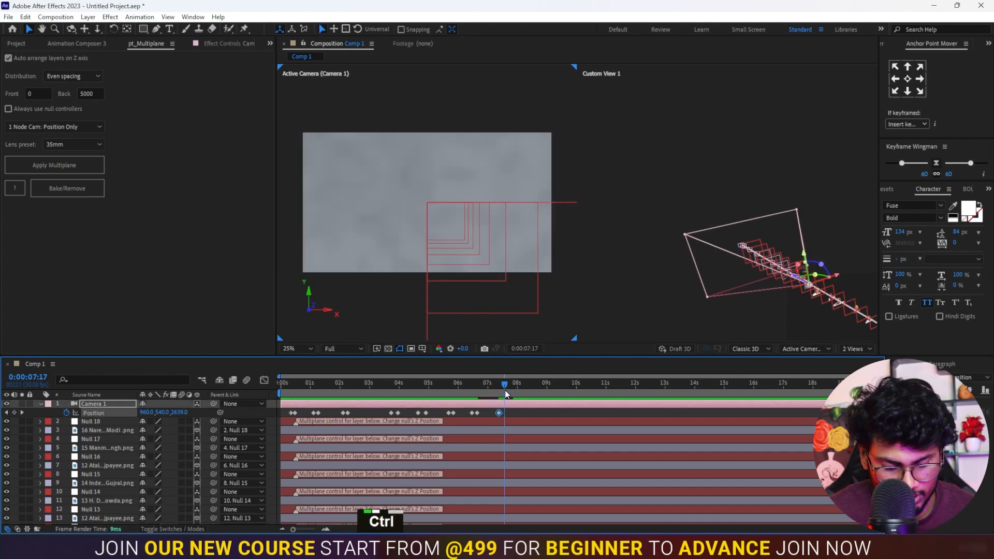
key("ctrl+v")
- Add camera Position keyframes at 0:00:08:09 for Rajiv Gandhi and 0:00:09:06 for V. P. Singh, pasting a hold copy a few frames after each
left_click_drag(505, 386, 527, 389)
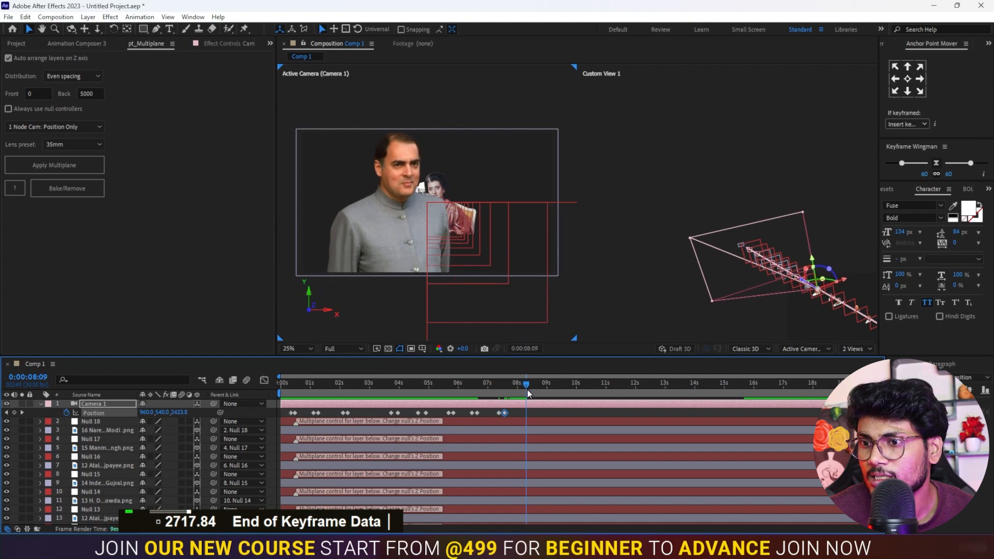
left_click(14, 413)
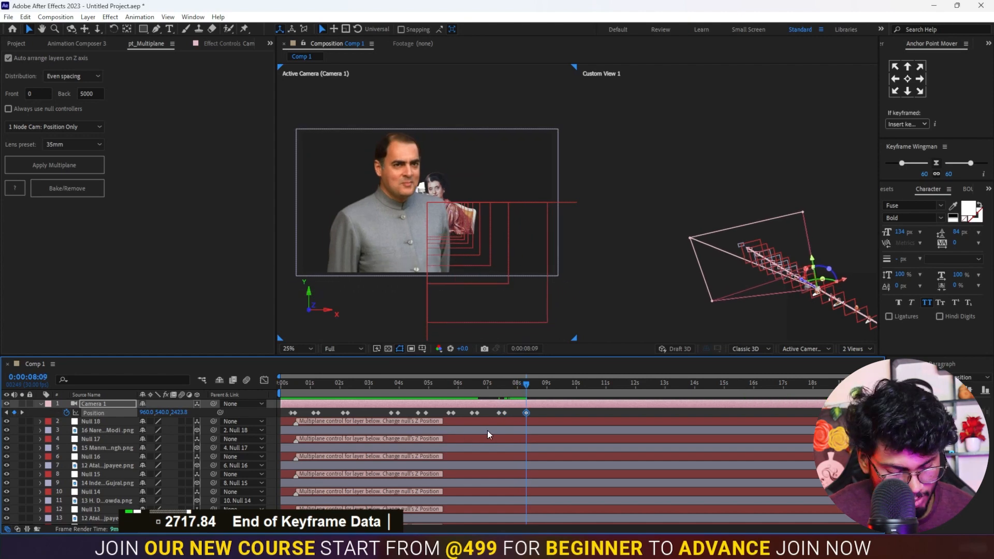
left_click_drag(528, 388, 555, 393)
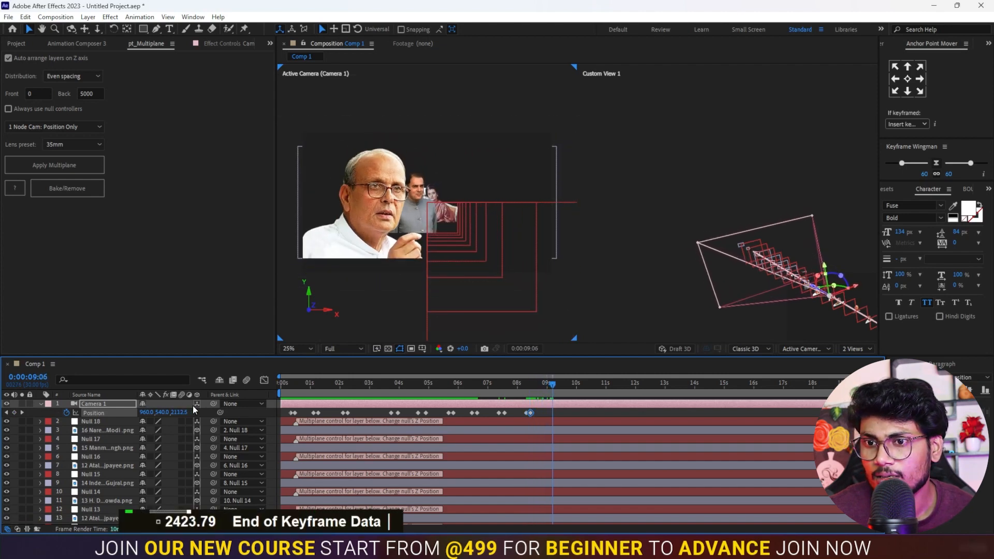
left_click(14, 412)
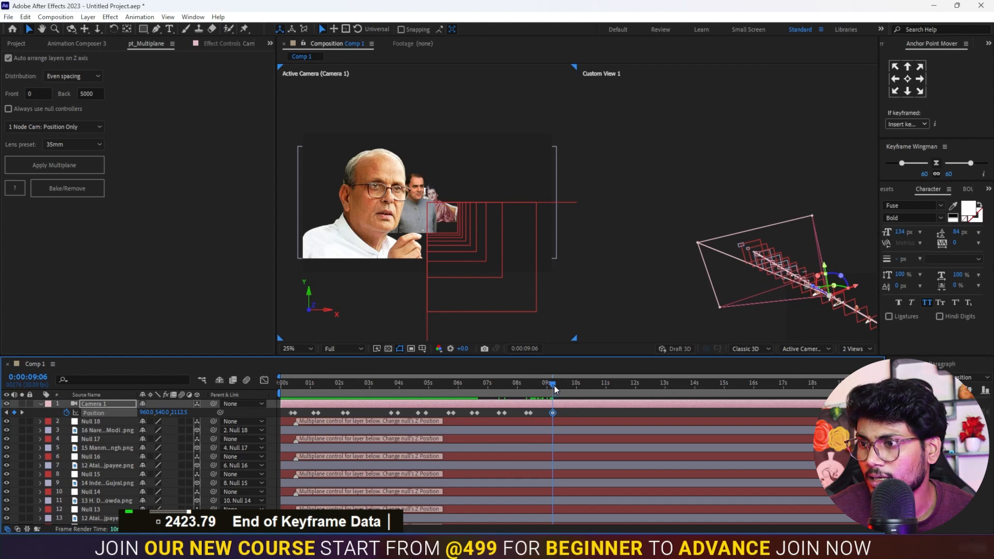
left_click_drag(555, 390, 578, 391)
key("ctrl+v")
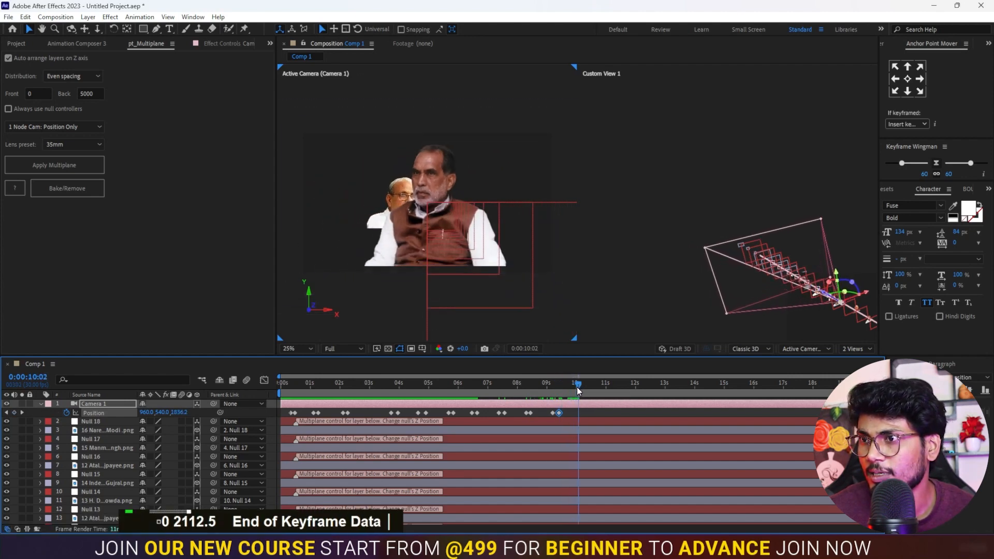
- Add a camera Position keyframe at 0:00:10:02 for the Chandra Shekhar portrait and paste a hold copy a few frames after it
left_click(14, 412)
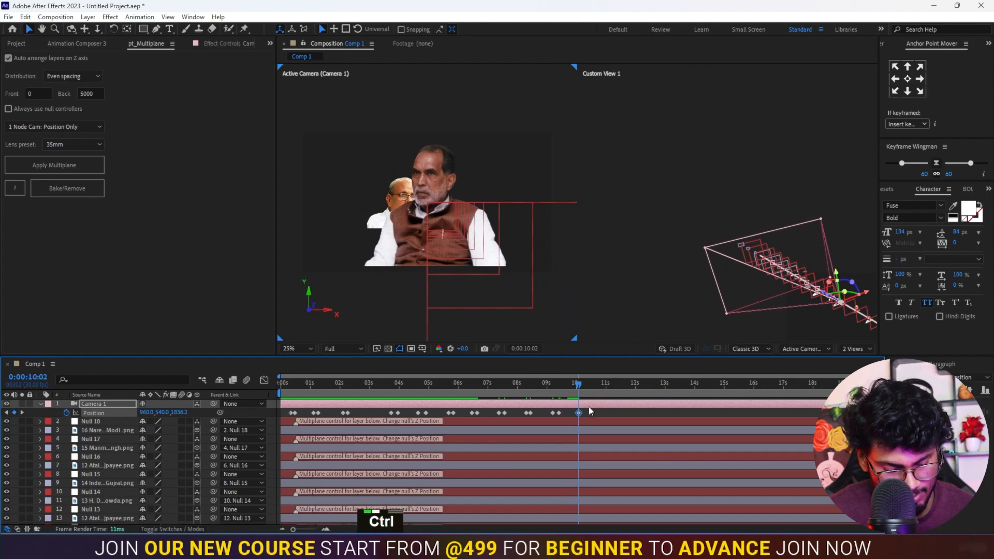
key("ctrl+c")
left_click_drag(578, 387, 607, 388)
key("ctrl+v")
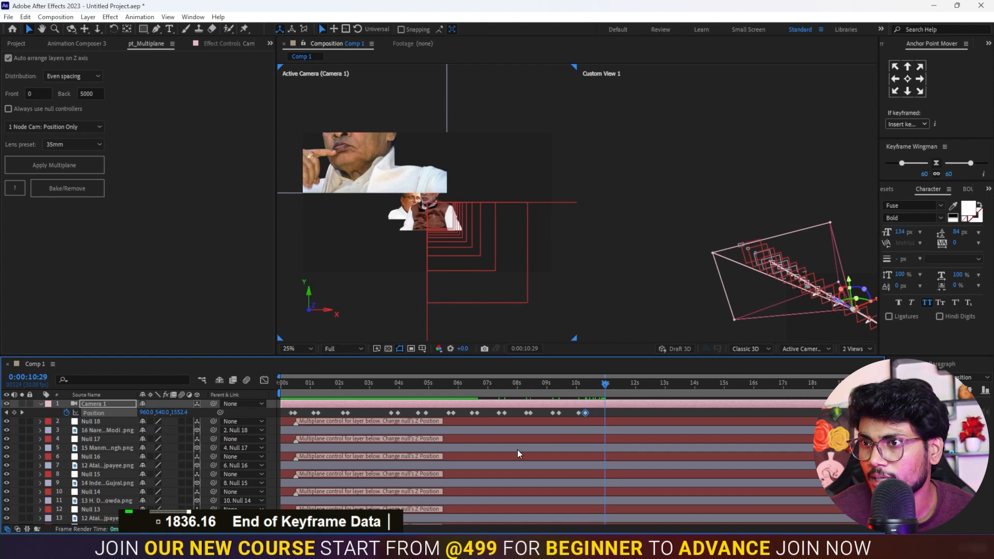
- Lower the P. V. Narasimha Rao cutout into frame and keyframe the camera Position at 0:00:10:29, pasting a hold copy a few frames after it
left_click(343, 148)
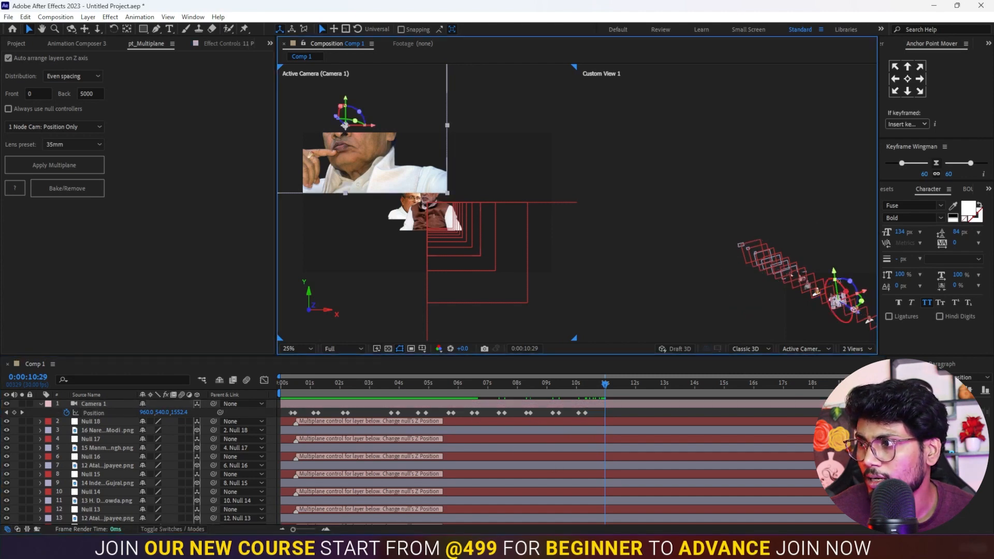
mouse_move(834, 272)
left_mouse_down()
mouse_move(835, 288)
mouse_move(836, 276)
mouse_move(870, 298)
mouse_move(857, 299)
mouse_move(840, 279)
left_mouse_up()
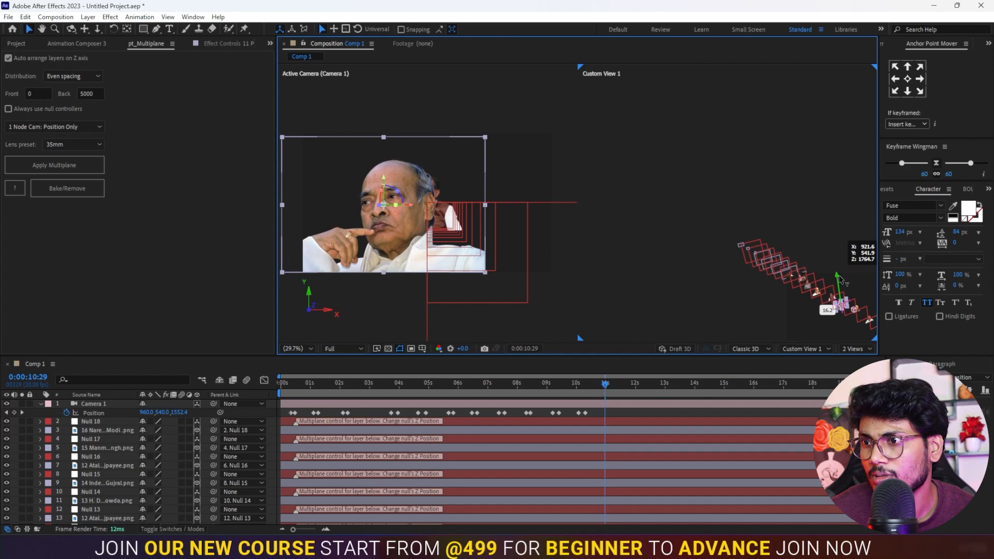
left_click(596, 405)
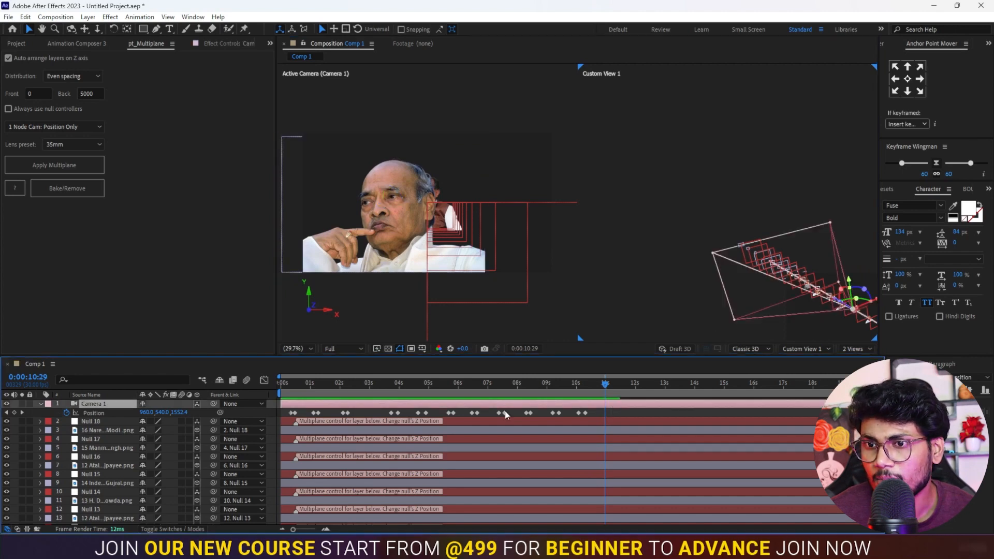
left_click(14, 412)
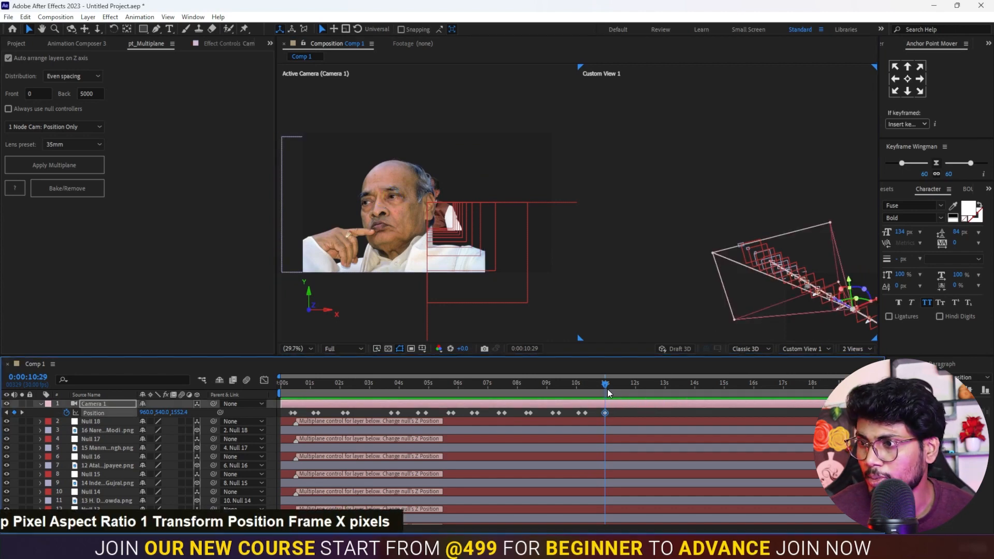
left_click_drag(604, 387, 627, 388)
key("ctrl+v")
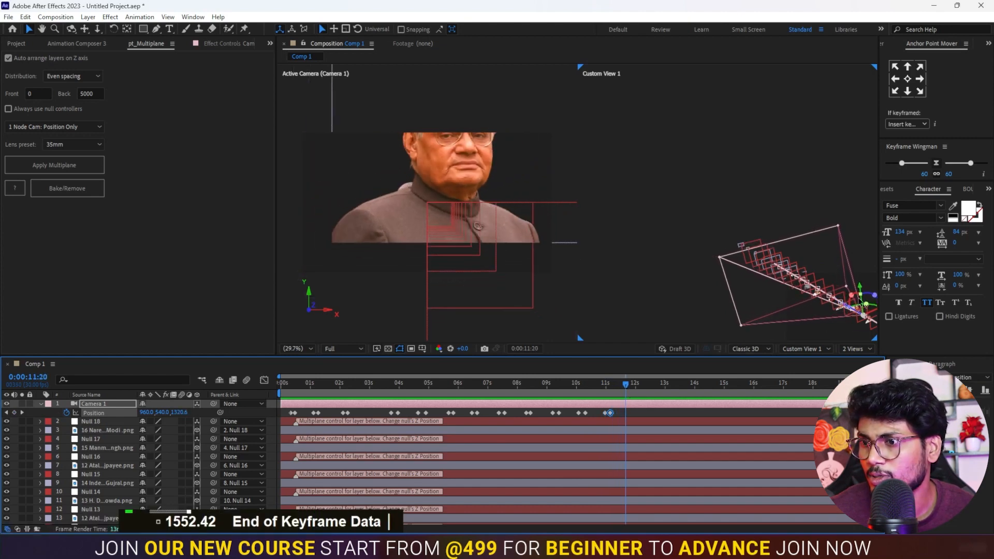
- Lower the Atal Bihari Vajpayee cutout on layer 13 so the whole head fits in the camera frame at 0:00:11:23
left_click(437, 165)
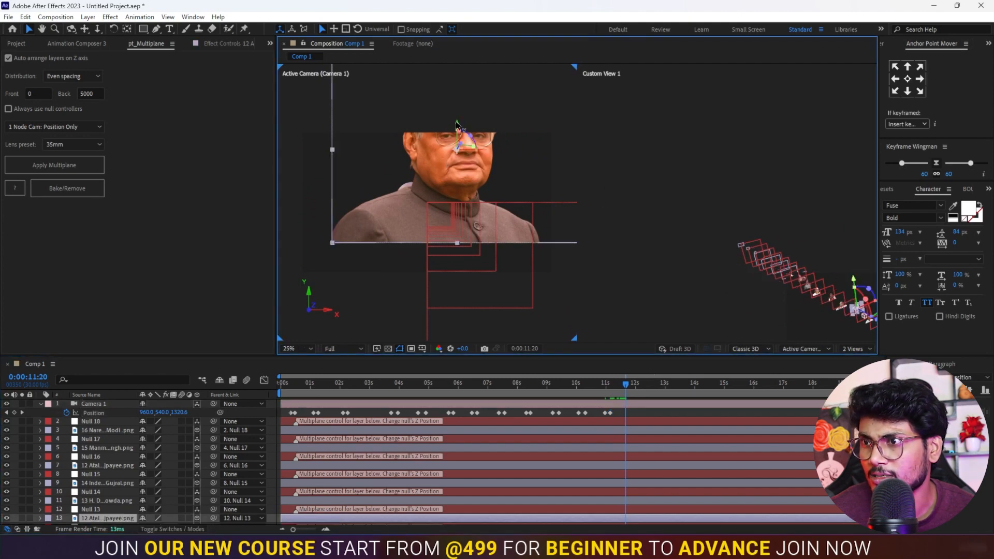
left_click_drag(457, 125, 462, 151)
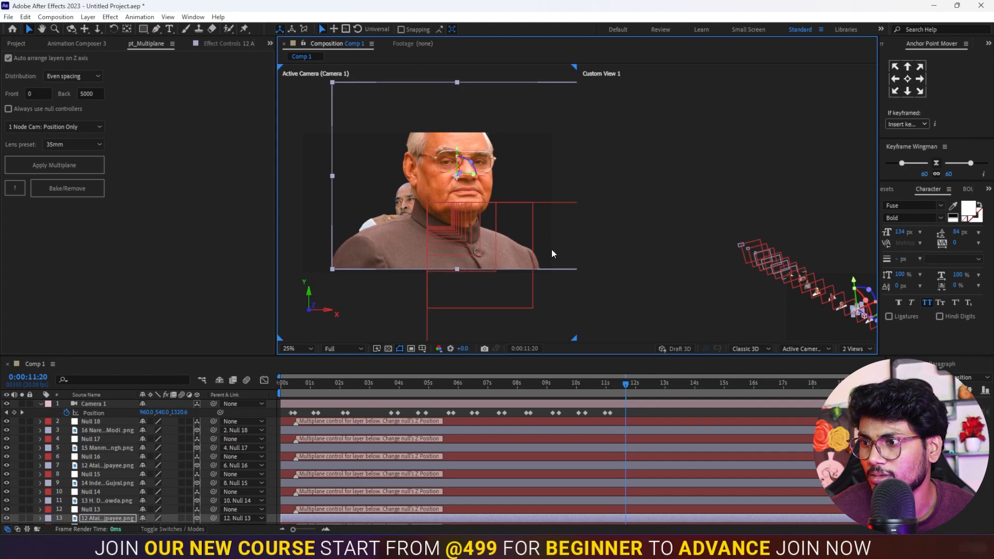
left_click_drag(624, 388, 628, 388)
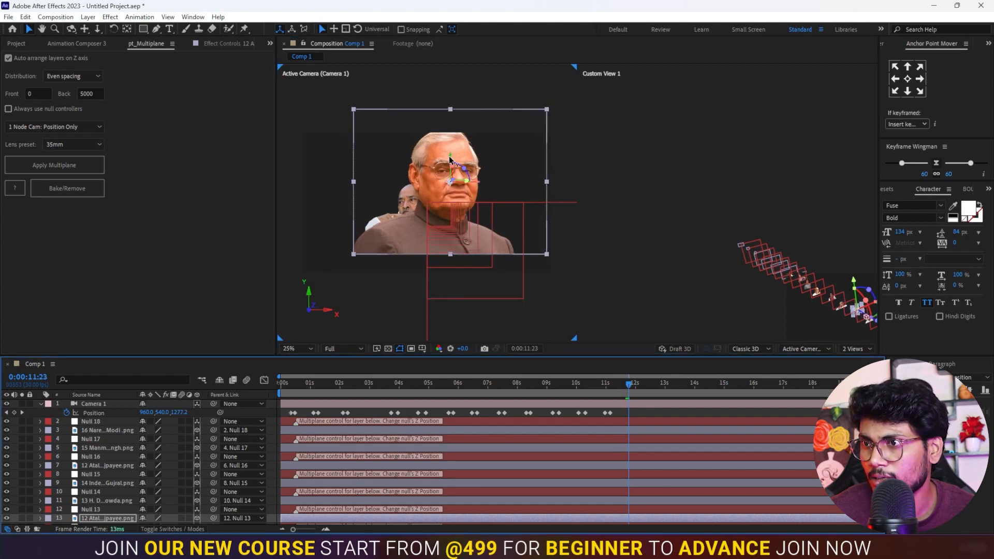
left_click_drag(450, 161, 452, 170)
- Add a camera Position keyframe at 0:00:11:23, paste a copy at 0:00:12:01, and shift the copy slightly earlier to shorten the hold
left_click(14, 412)
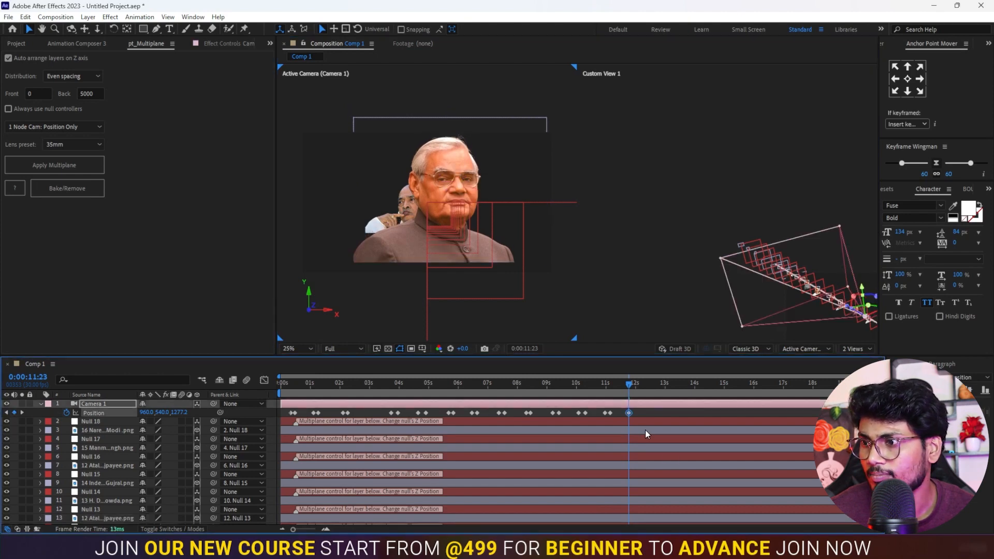
left_click(638, 385)
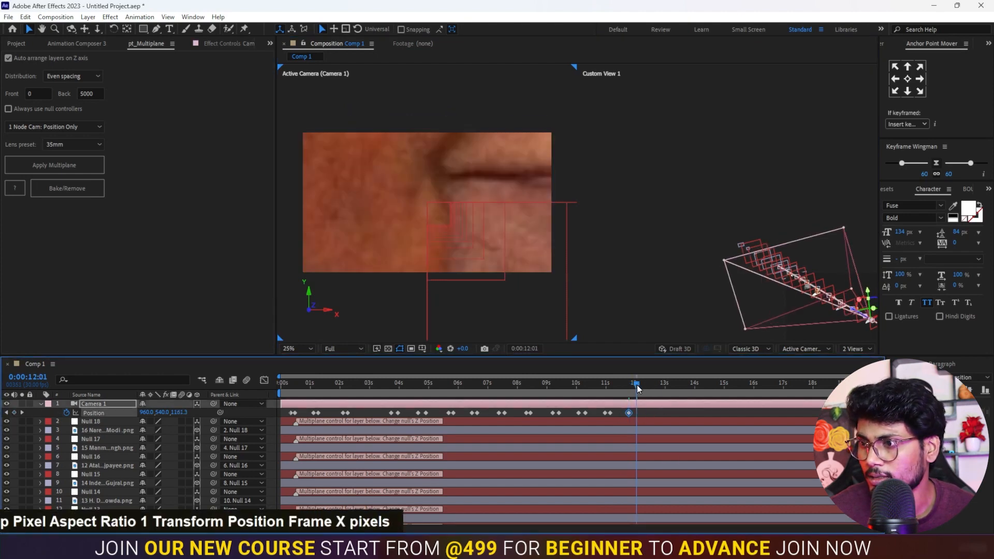
key("ctrl+v")
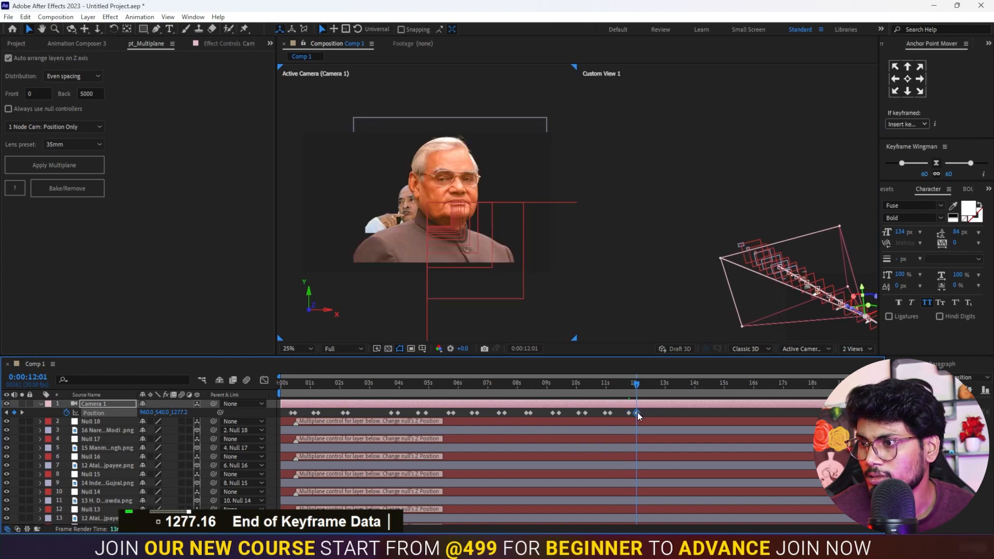
left_click_drag(638, 413, 651, 390)
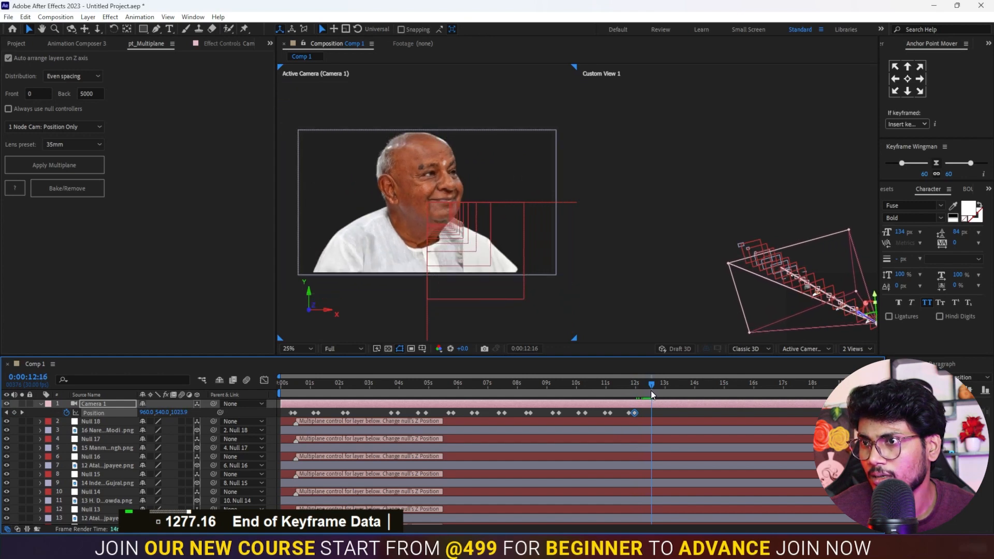
- Add a camera Position keyframe at 0:00:12:16 for the H. D. Deve Gowda portrait and paste a hold copy a few frames after it
left_click(13, 413)
left_click_drag(651, 388, 682, 384)
key("ctrl+v")
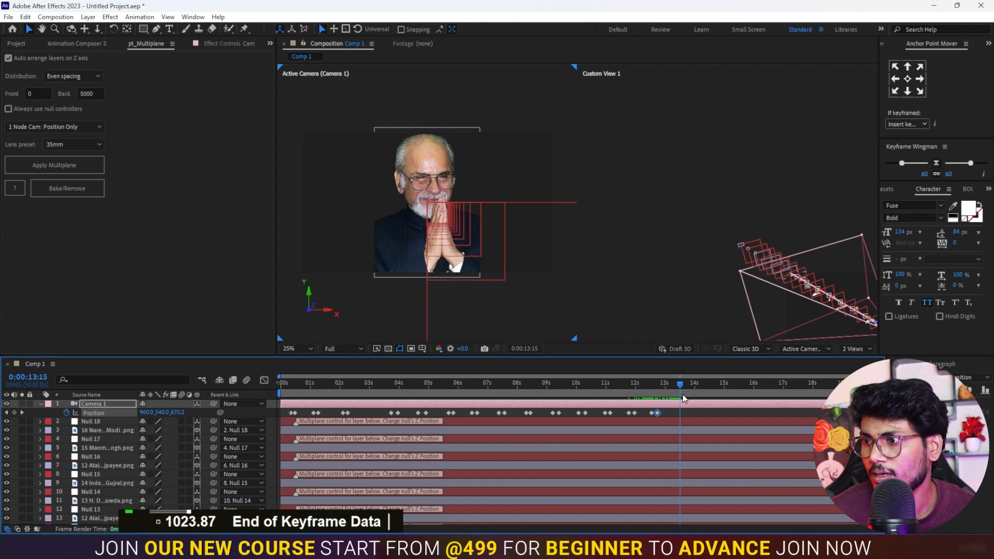
- Add a camera Position keyframe at 0:00:13:15 for the Inder Kumar Gujral portrait and paste a hold copy a few frames after it
left_click(14, 413)
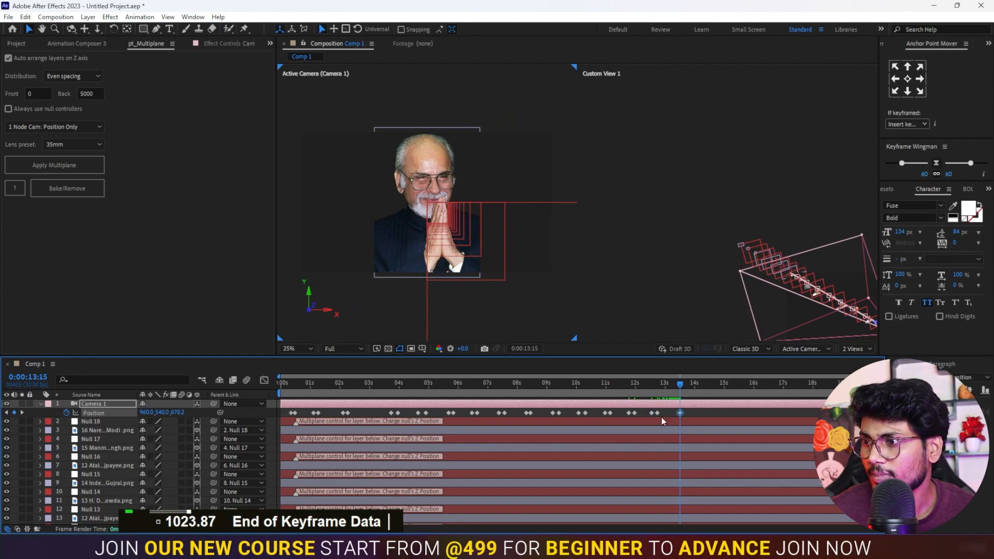
left_click_drag(680, 385, 700, 384)
key("ctrl+v")
key("ctrl+z")
key("ctrl+c")
key("ctrl+v")
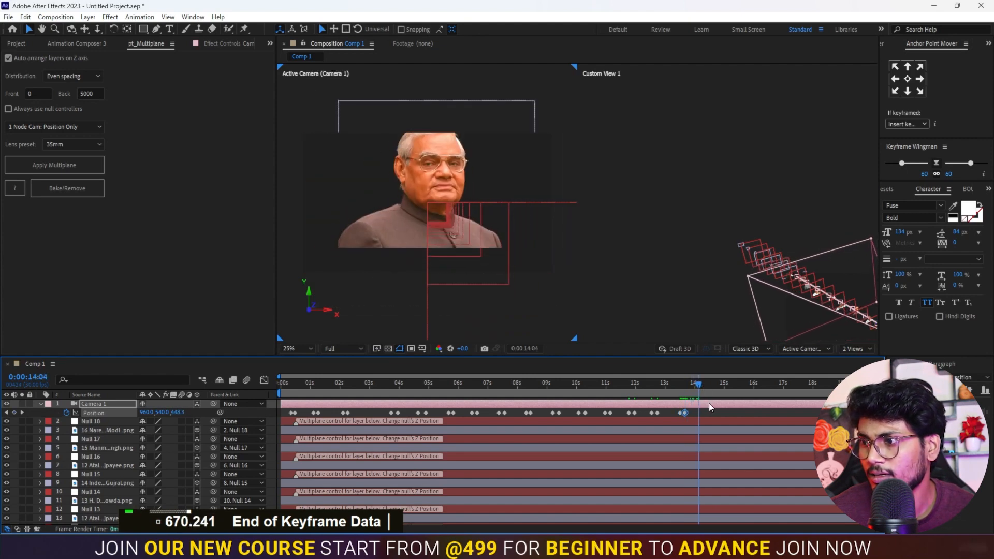
- Lower the Atal Bihari Vajpayee cutout on layer 7 into frame, then keyframe the camera Position at 0:00:14:03 with a hold copy at 0:00:14:09
left_click(435, 161)
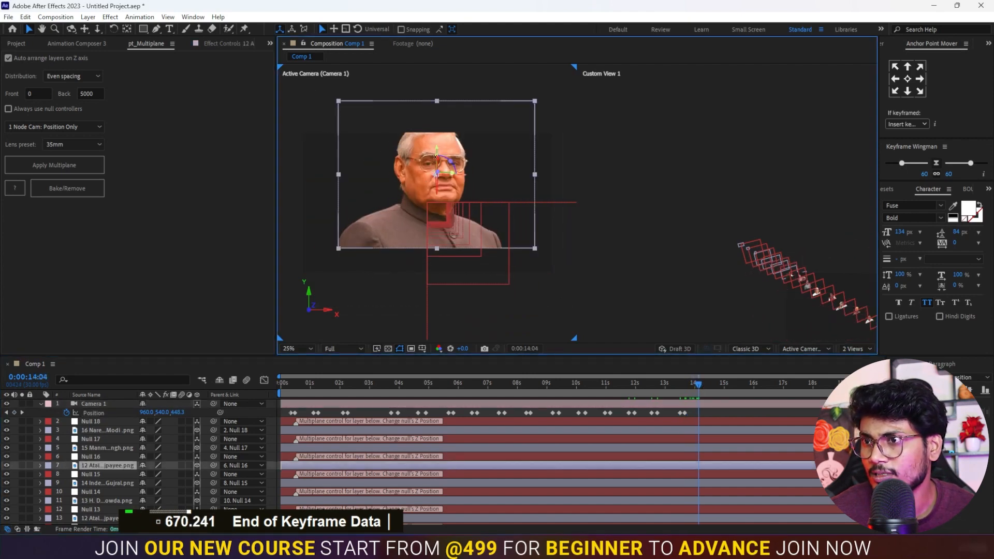
left_click_drag(438, 151, 438, 169)
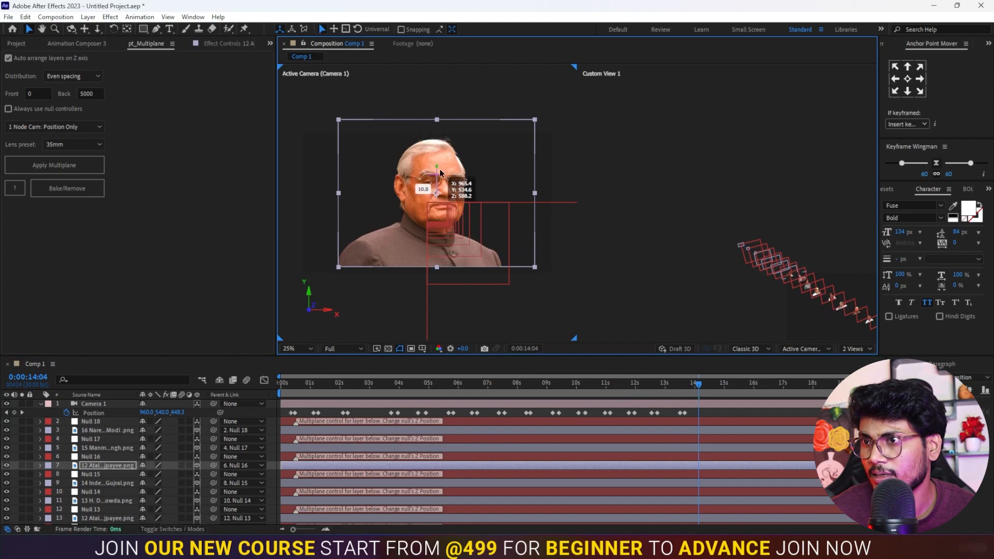
left_click_drag(694, 392, 698, 389)
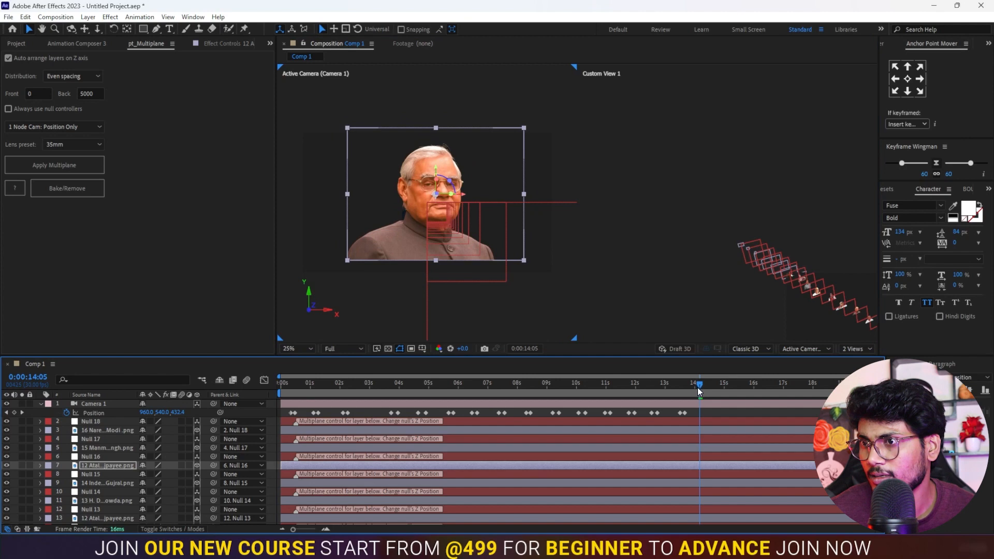
left_click_drag(697, 387, 697, 388)
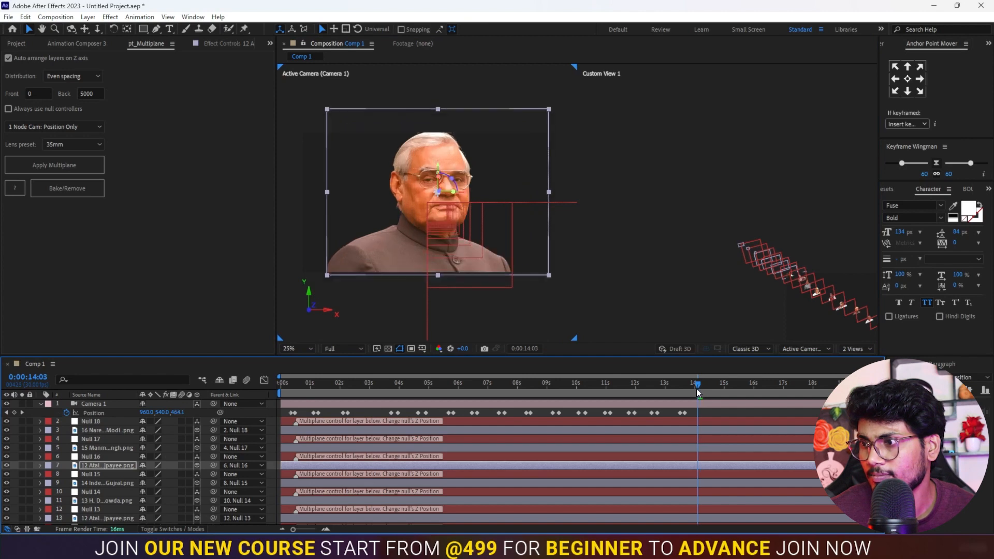
left_click(14, 414)
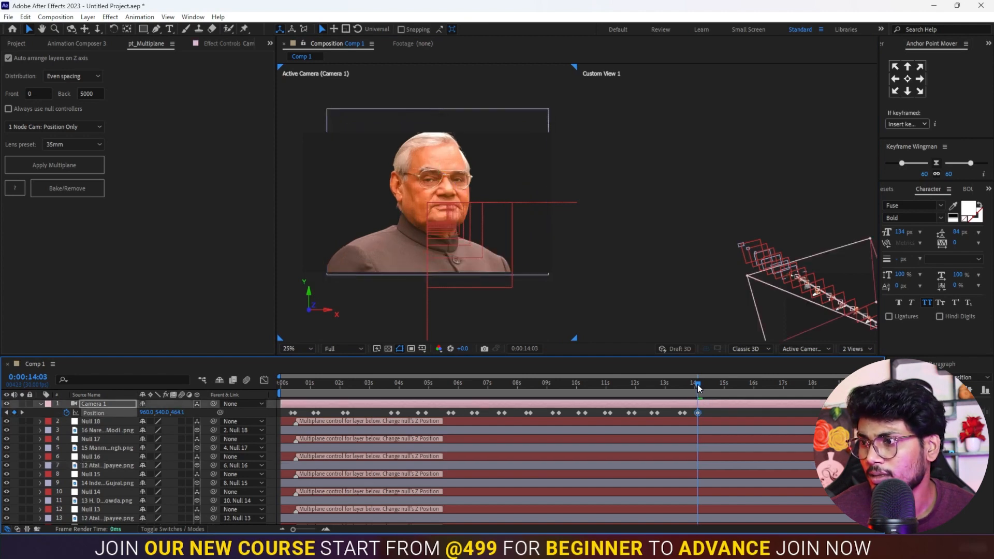
left_click_drag(699, 388, 705, 390)
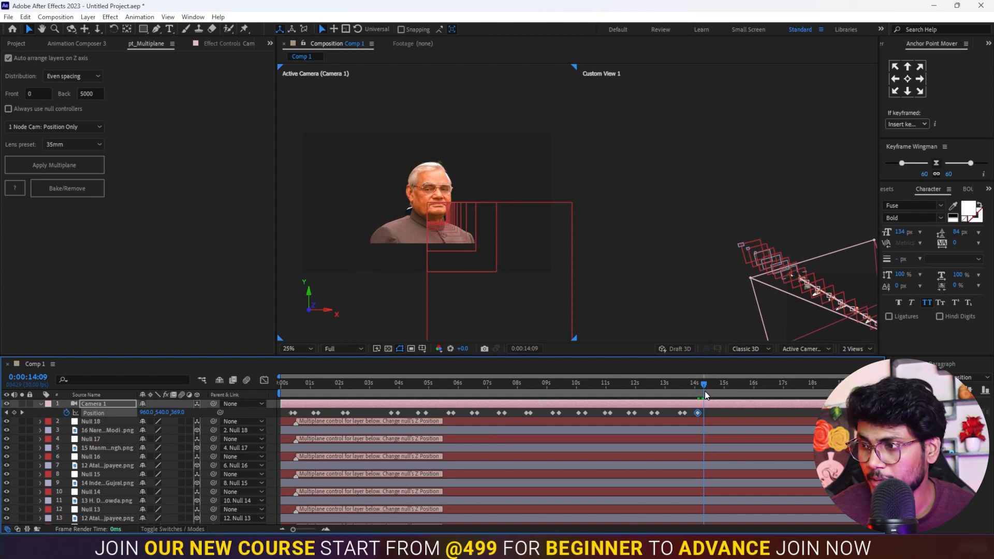
key("ctrl+v")
- At 0:00:14:26, shift the Manmohan Singh cutout on layer 5 left toward the frame's centre, to about X 952
left_click_drag(702, 390, 721, 392)
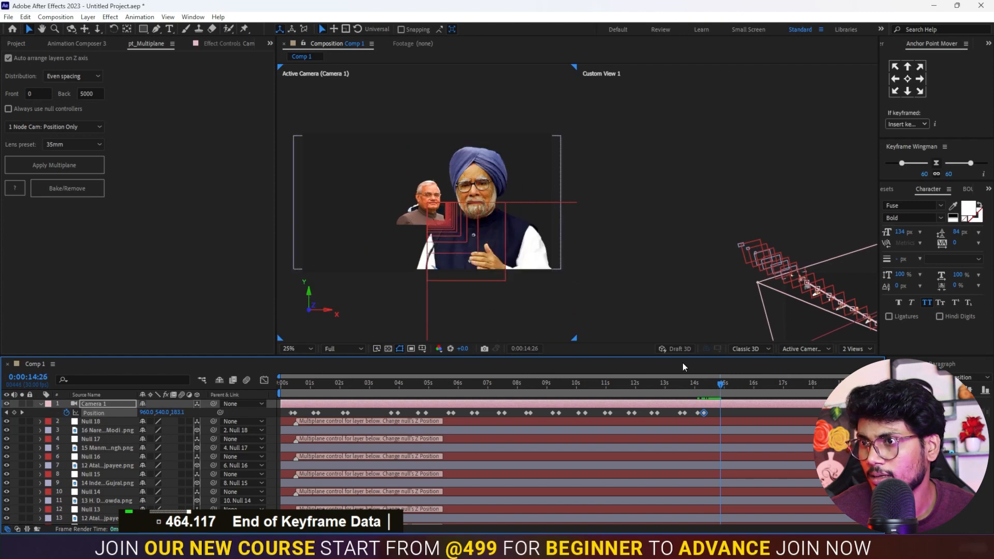
left_click(480, 172)
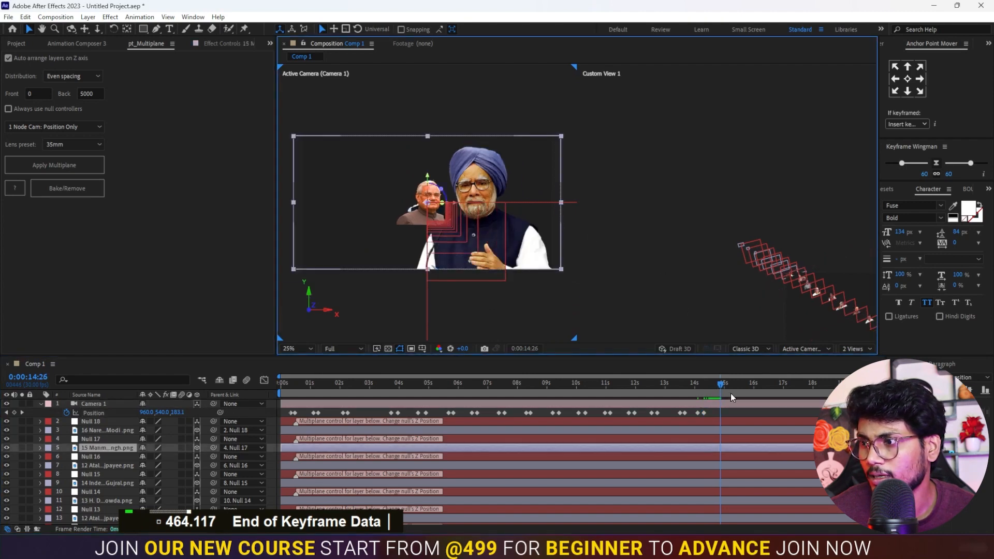
left_click(735, 411)
left_click(481, 171)
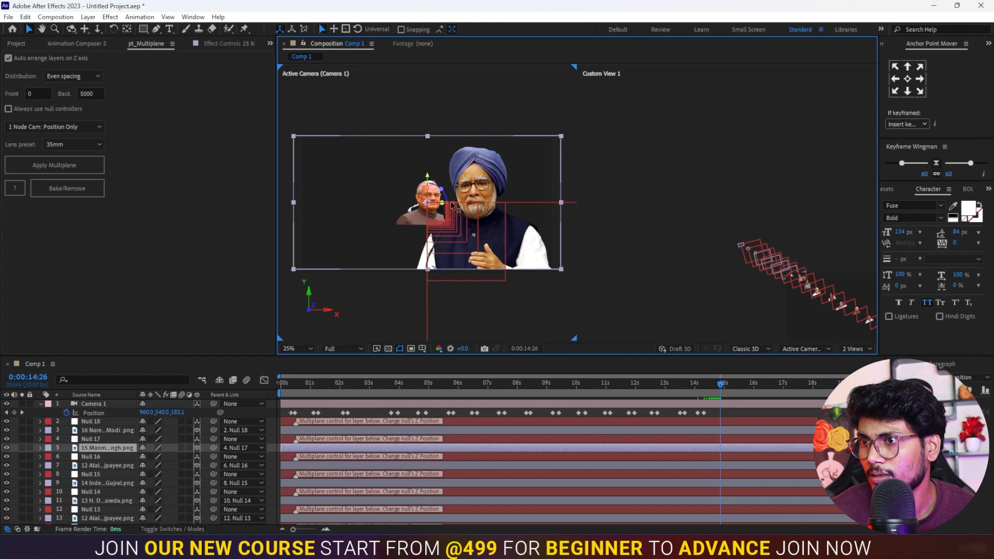
left_click_drag(450, 202, 438, 204)
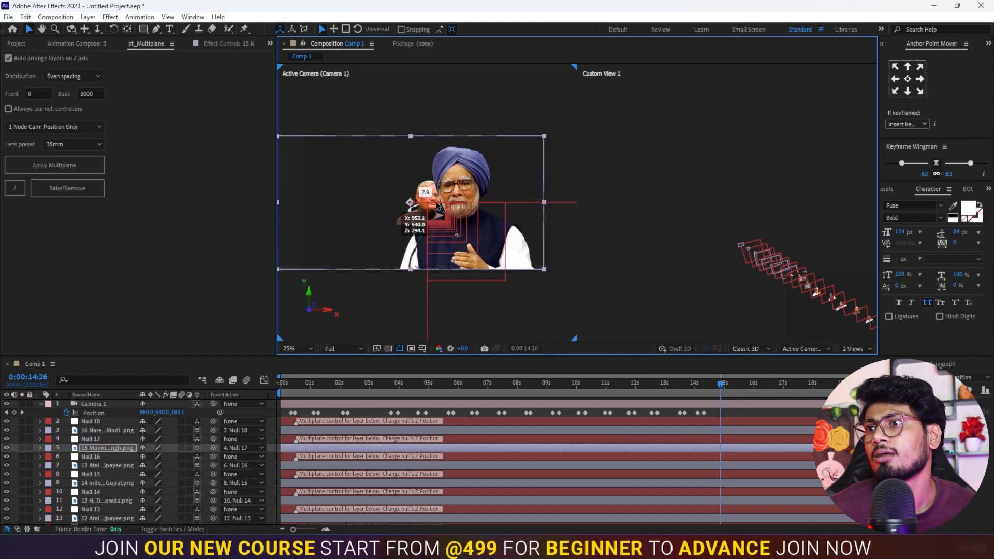
- Add a camera Position keyframe at 0:00:14:26 for the Manmohan Singh portrait and paste a hold copy a few frames after it
left_click(725, 406)
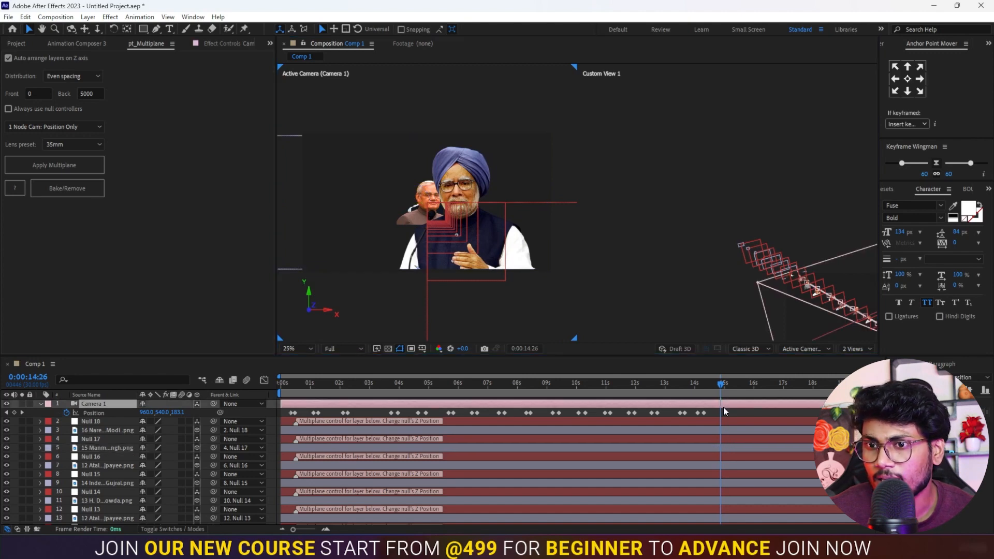
left_click(14, 413)
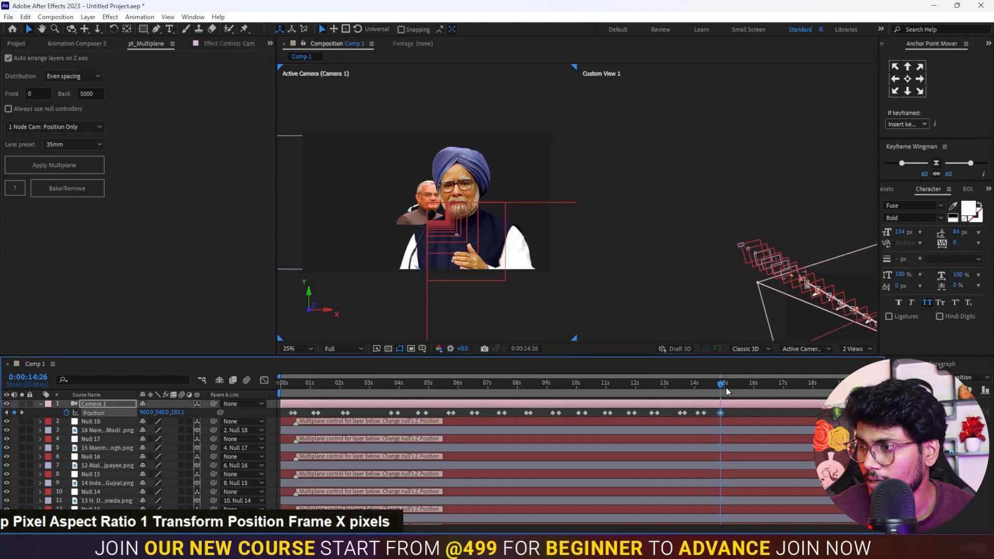
left_click(725, 386)
key("ctrl+v")
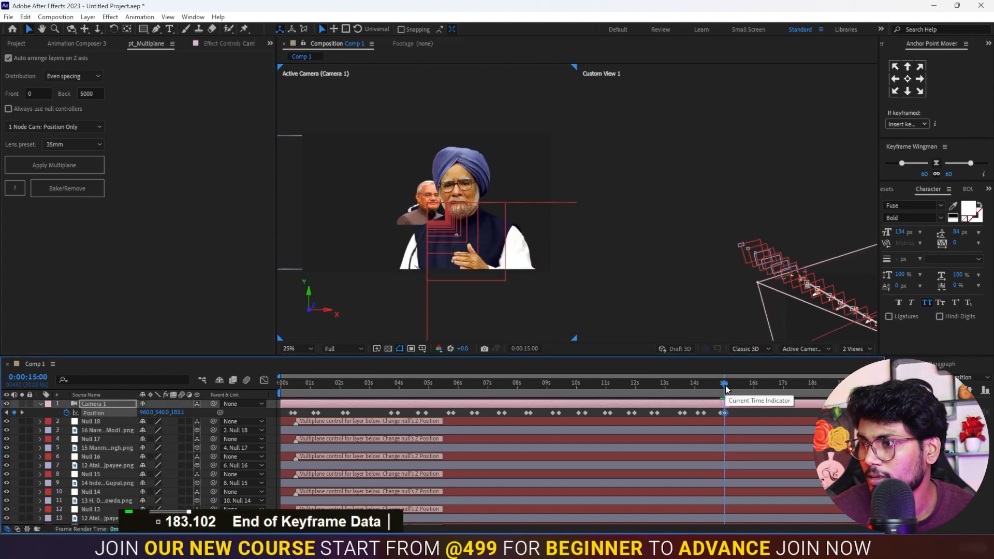
- Add a camera Position keyframe at 0:00:15:18 for the Narendra Modi portrait and paste a hold copy a few frames after it
left_click_drag(726, 413, 740, 391)
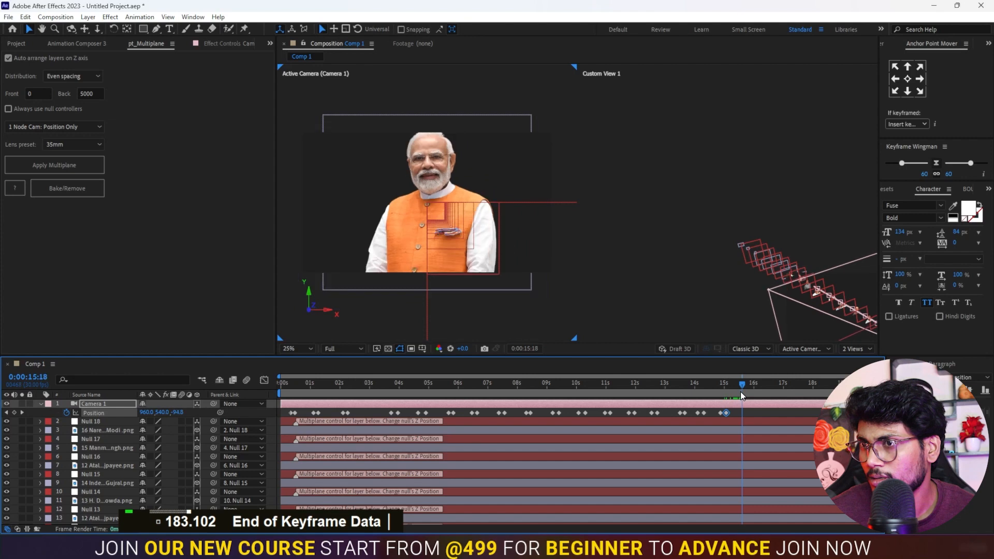
left_click(14, 413)
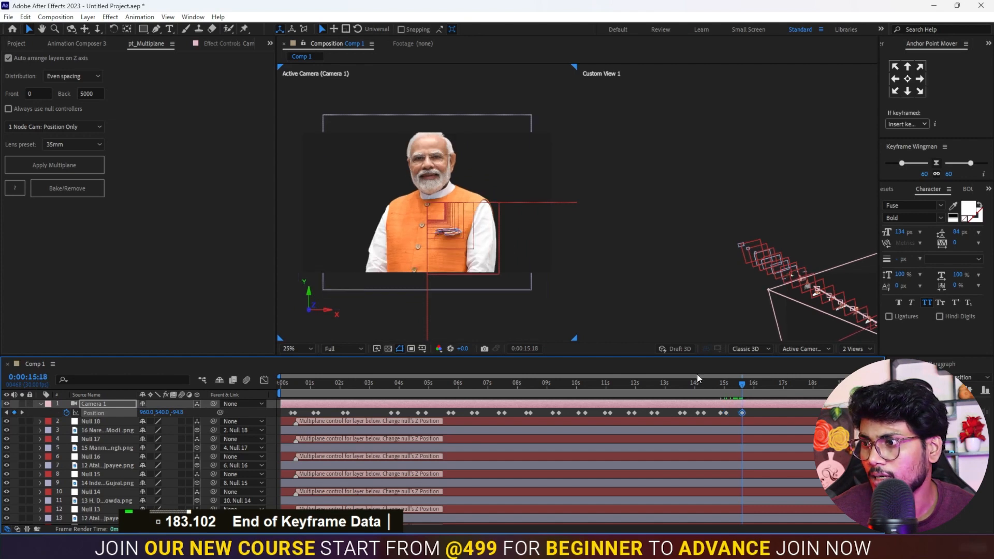
key("ctrl+c")
key("ctrl+v")
left_click_drag(746, 386, 766, 386)
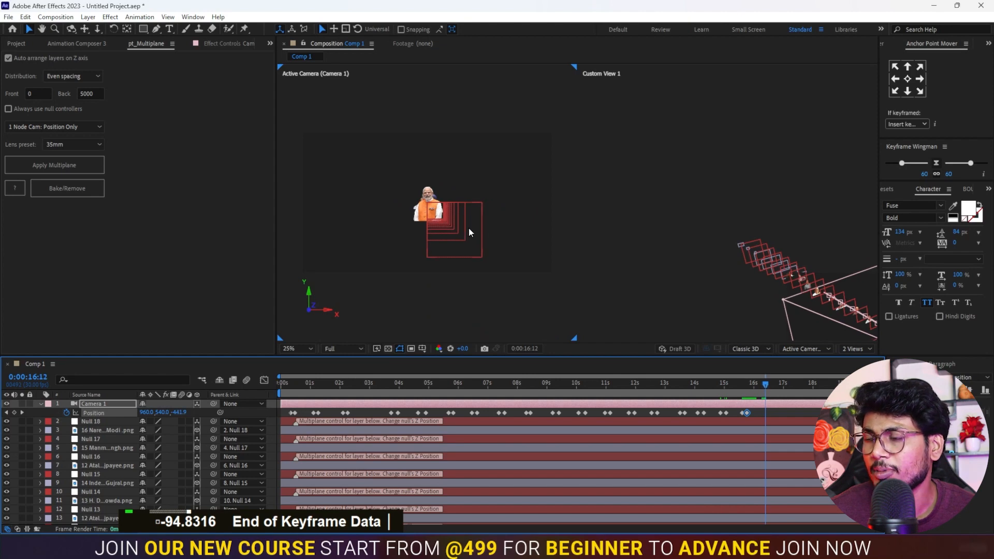
- Start saving the project and browse to the EZEdit folder on the Work Space (D:) drive as its location
key("ctrl+s")
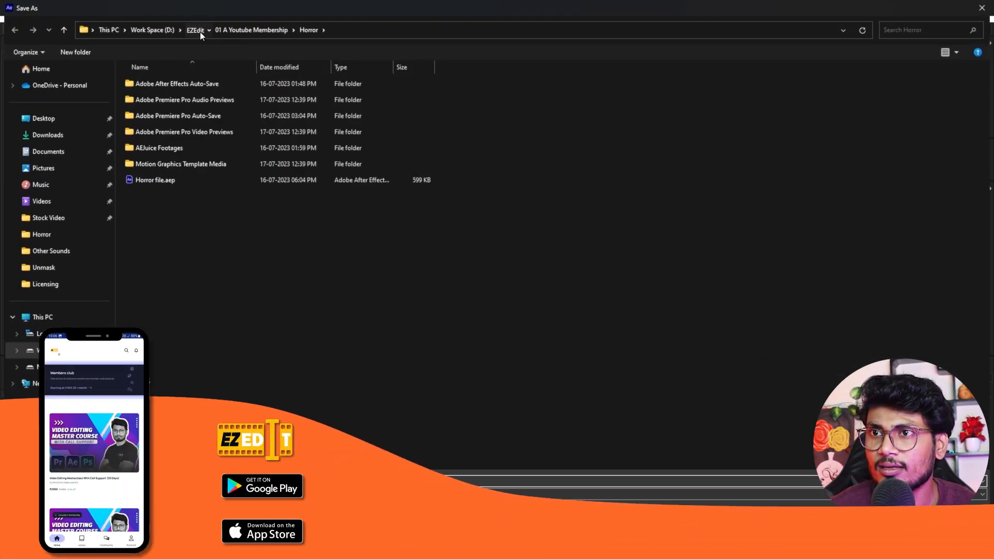
left_click(200, 32)
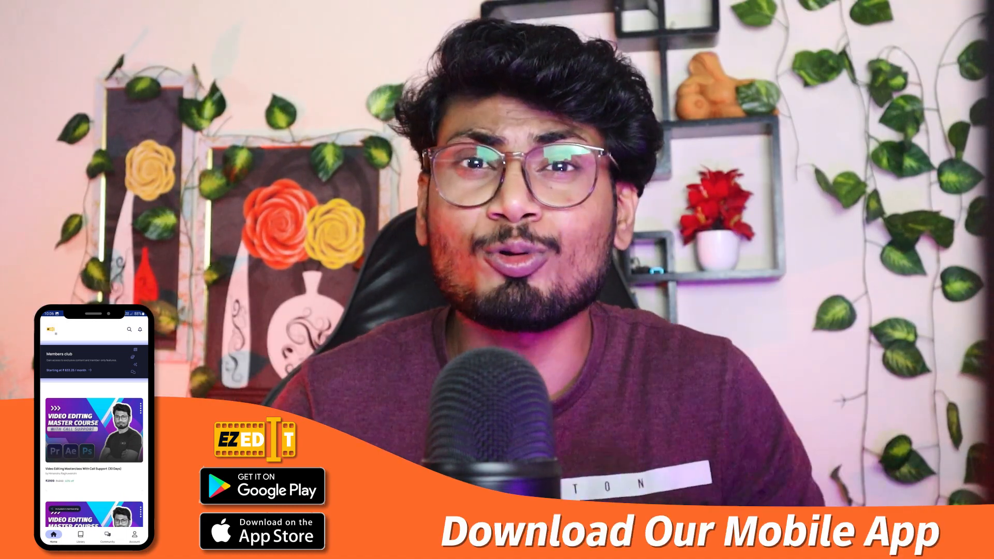